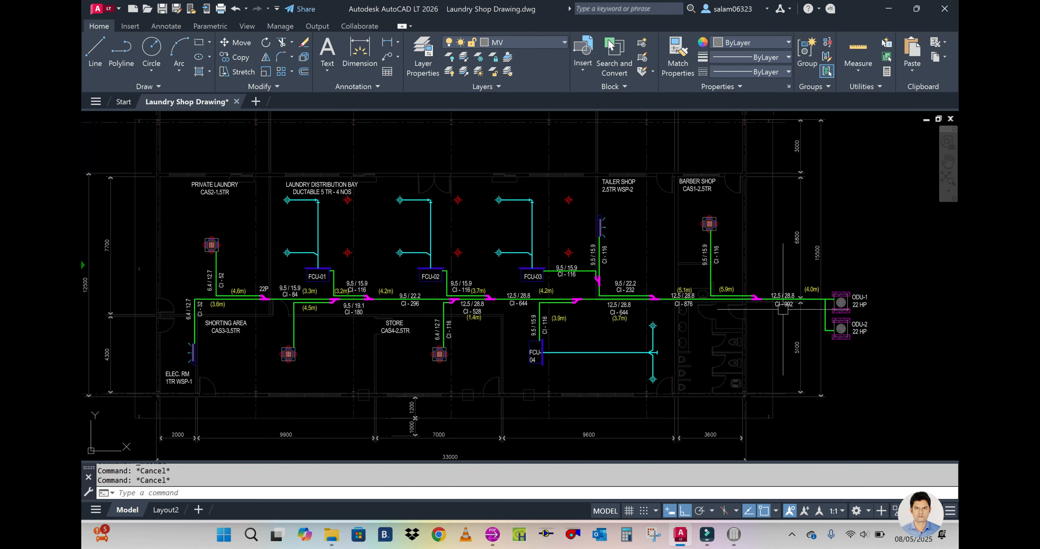
# Step: Switch to the Super Modular Multi System selection program and add a branch joint at the outdoor unit's empty component slot
pyautogui.moveTo(784, 328); pyautogui.dragTo(753, 322, button='middle')
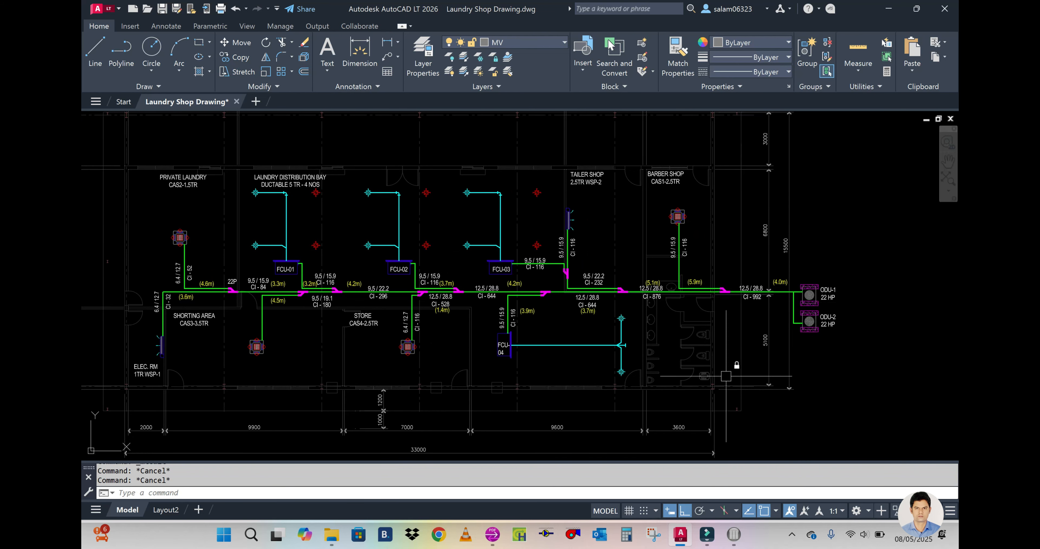
pyautogui.click(734, 534)
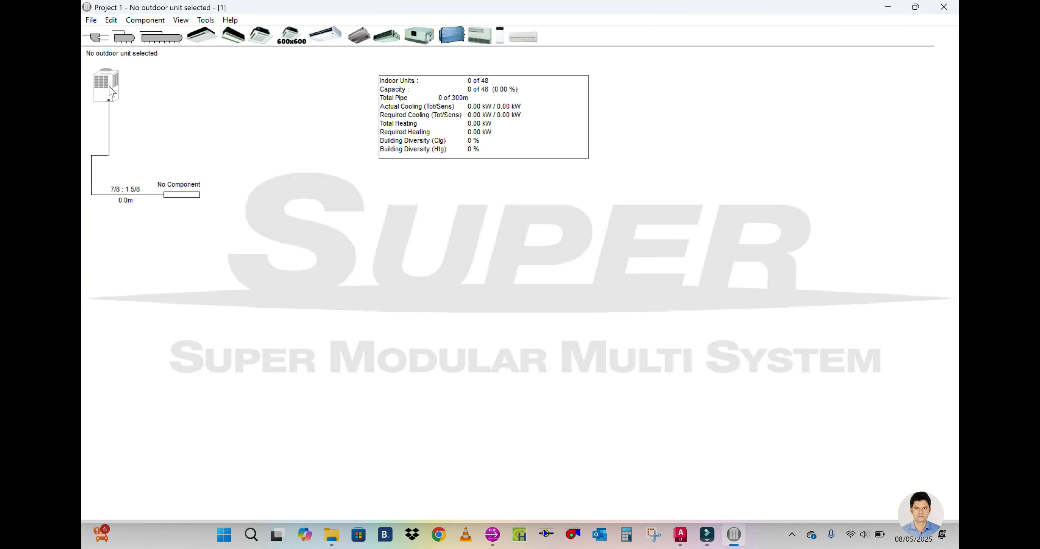
pyautogui.moveTo(98, 38); pyautogui.dragTo(177, 196)
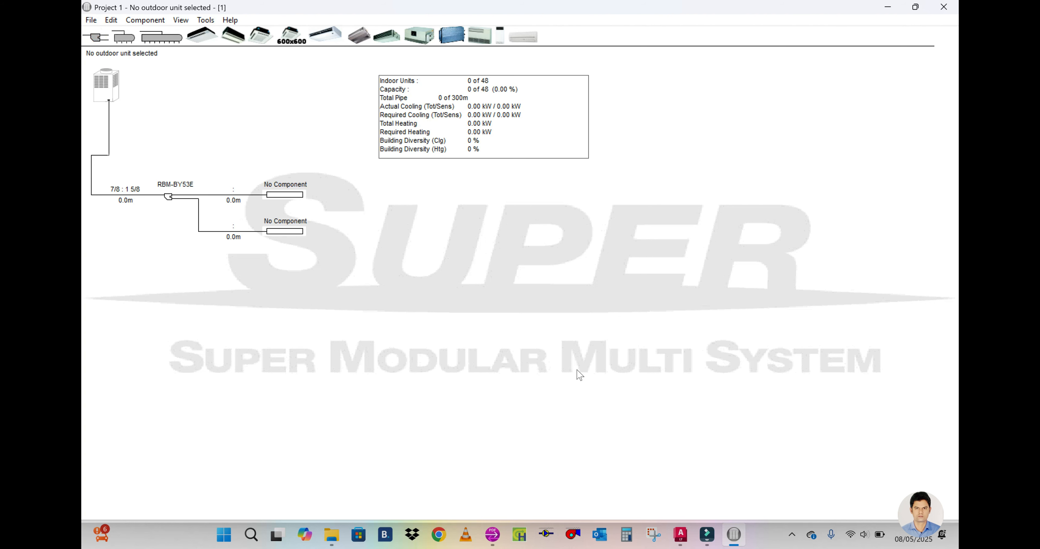
# Step: Check the barber shop's cassette and its piping branch in the AutoCAD laundry shop drawing, and return to the selection program
pyautogui.click(682, 532)
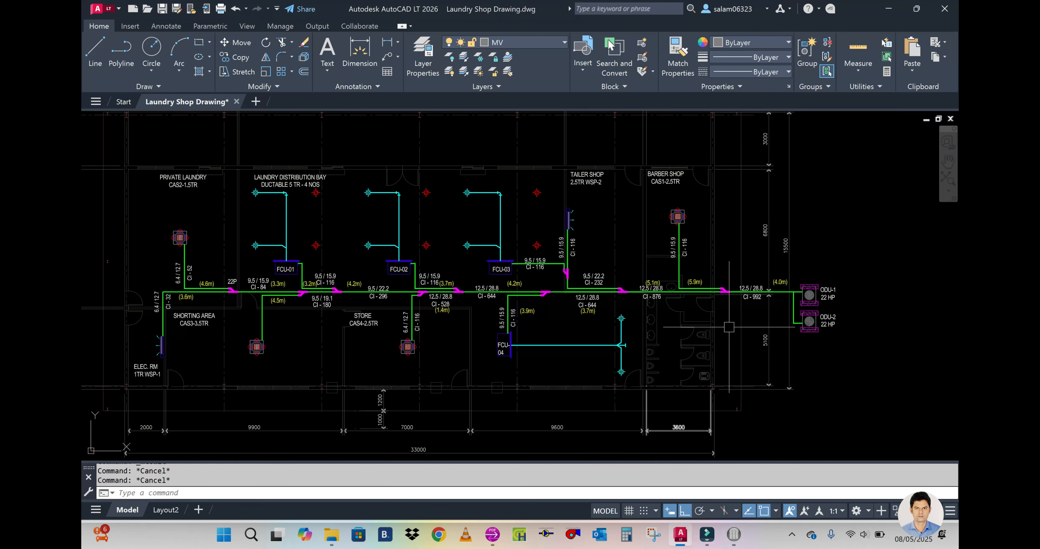
pyautogui.scroll(4, 728, 332)
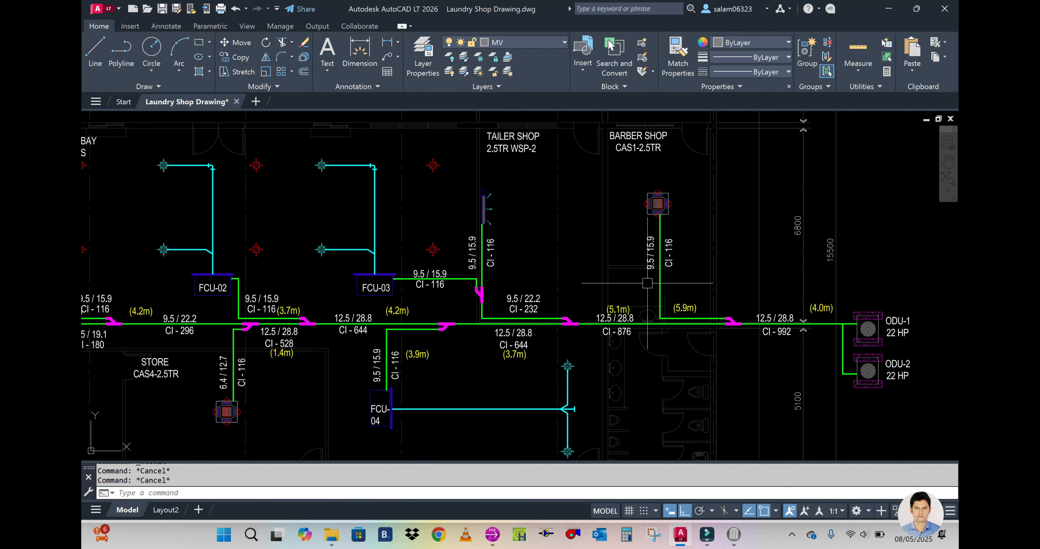
pyautogui.moveTo(740, 539)
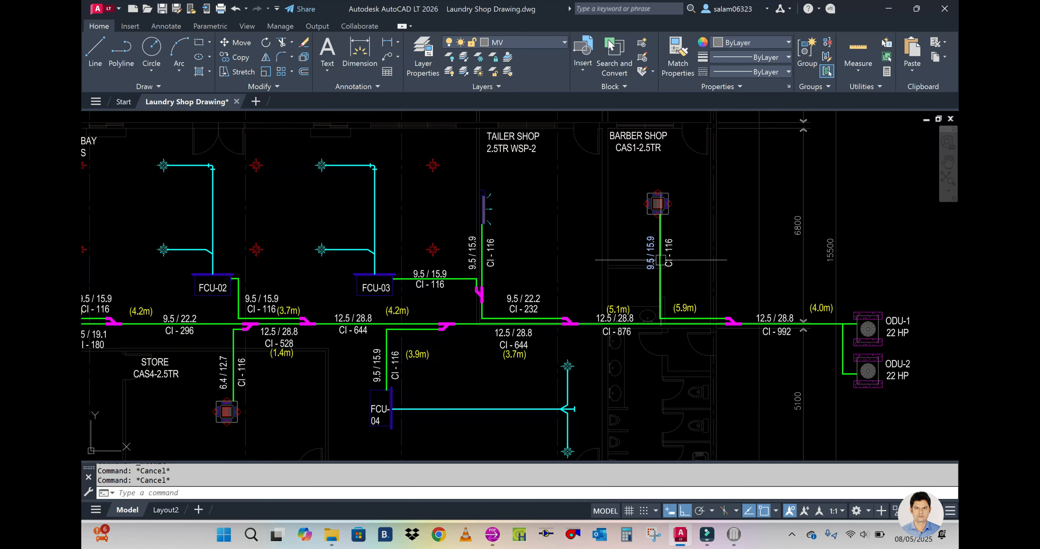
pyautogui.click(734, 534)
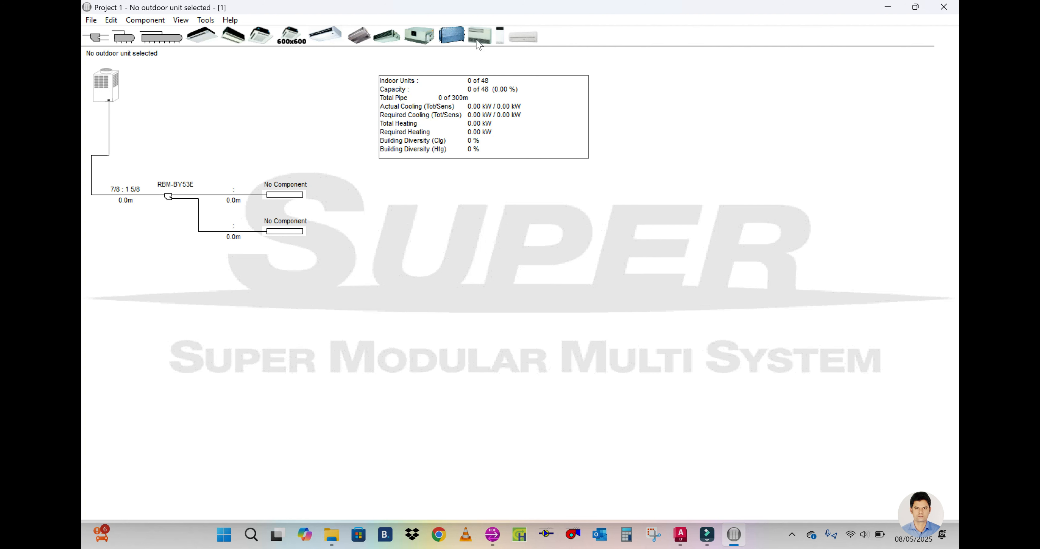
# Step: Add a 4-way cassette indoor unit to the lower branch outlet and choose model MMU-AP0361H (Code 4)
pyautogui.moveTo(264, 37); pyautogui.dragTo(284, 229)
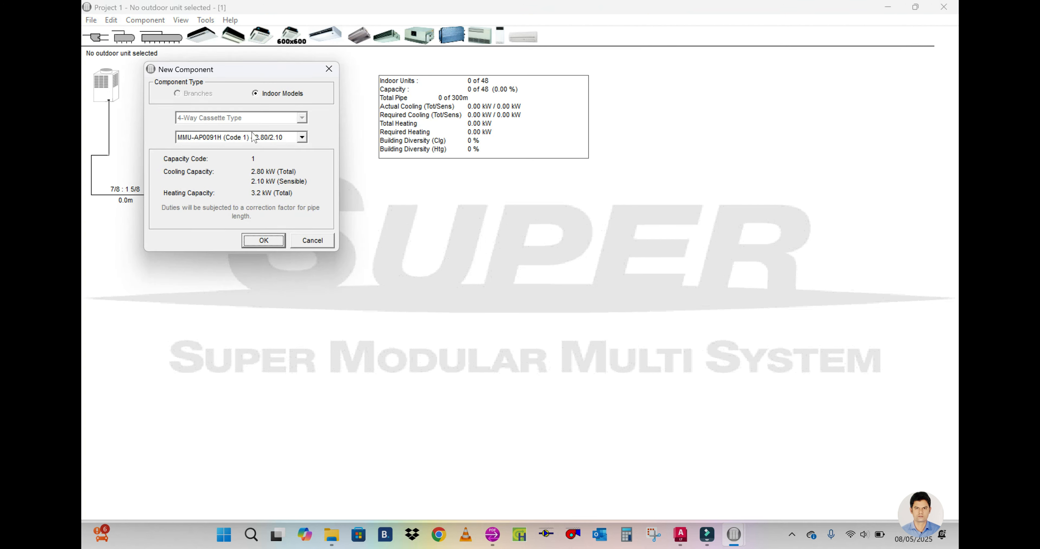
pyautogui.click(301, 137)
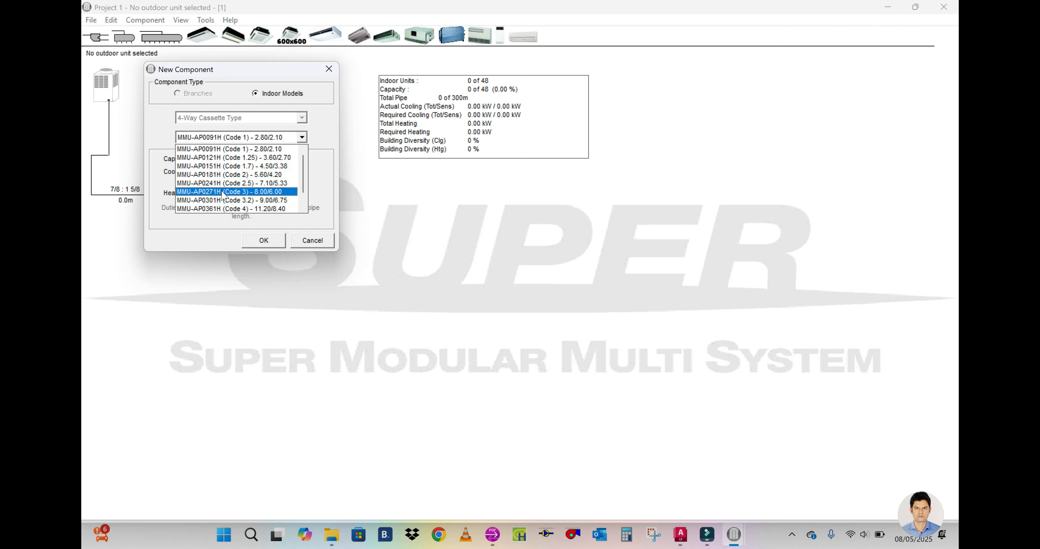
pyautogui.click(219, 209)
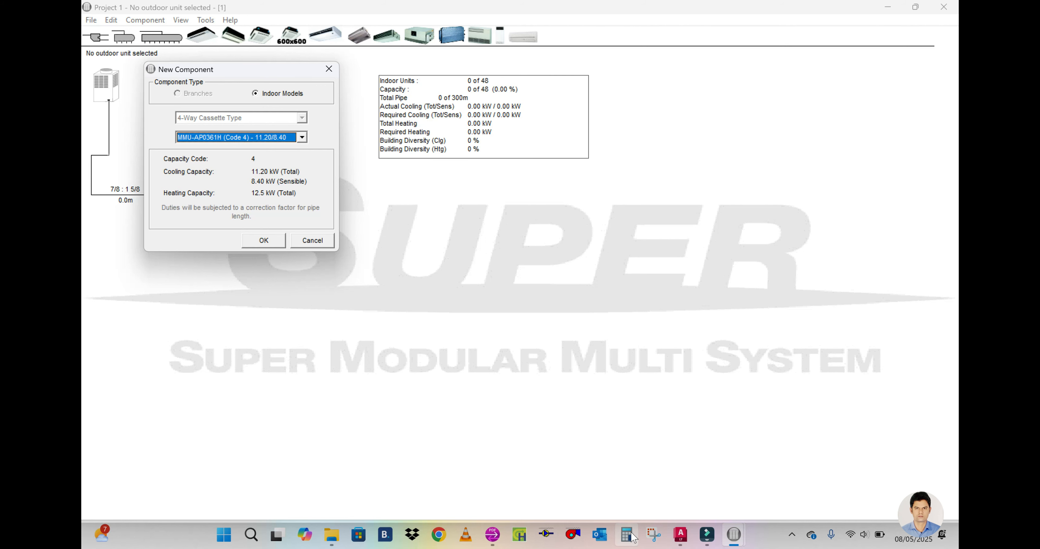
# Step: Switch to AutoCAD to check the barber shop cassette's tonnage, and open Calculator
pyautogui.click(687, 539)
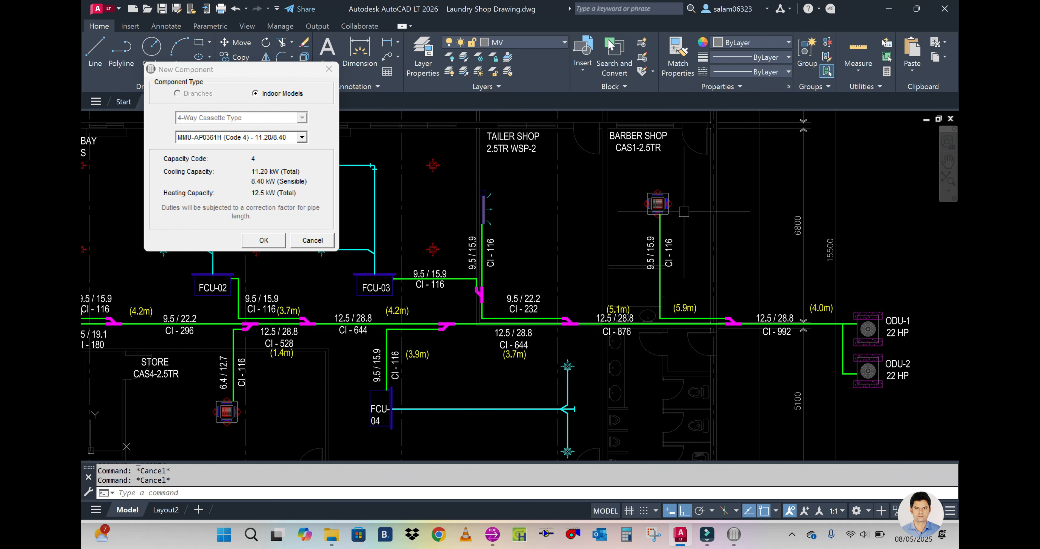
pyautogui.click(626, 535)
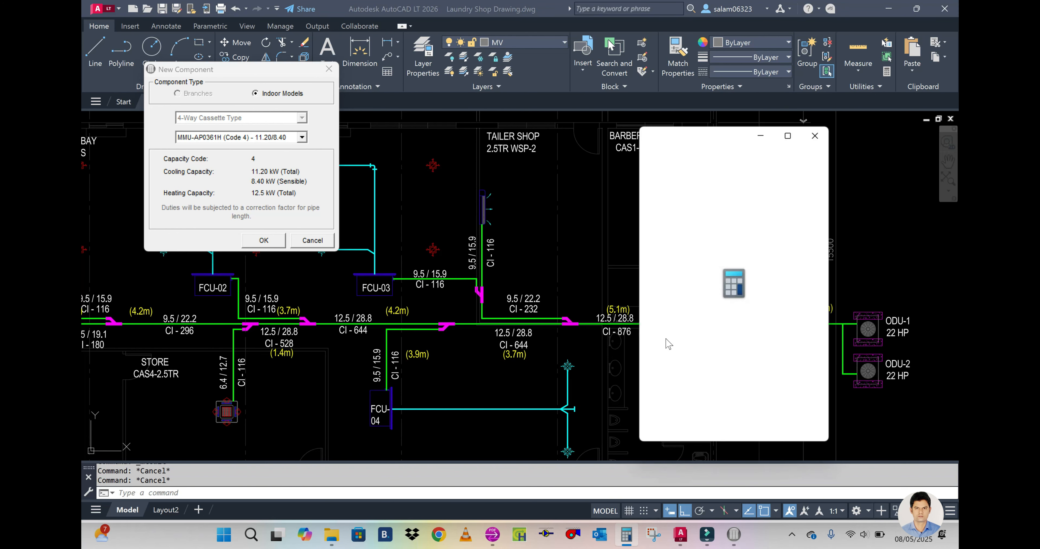
pyautogui.click(713, 397)
pyautogui.click(757, 431)
pyautogui.click(711, 365)
pyautogui.click(805, 335)
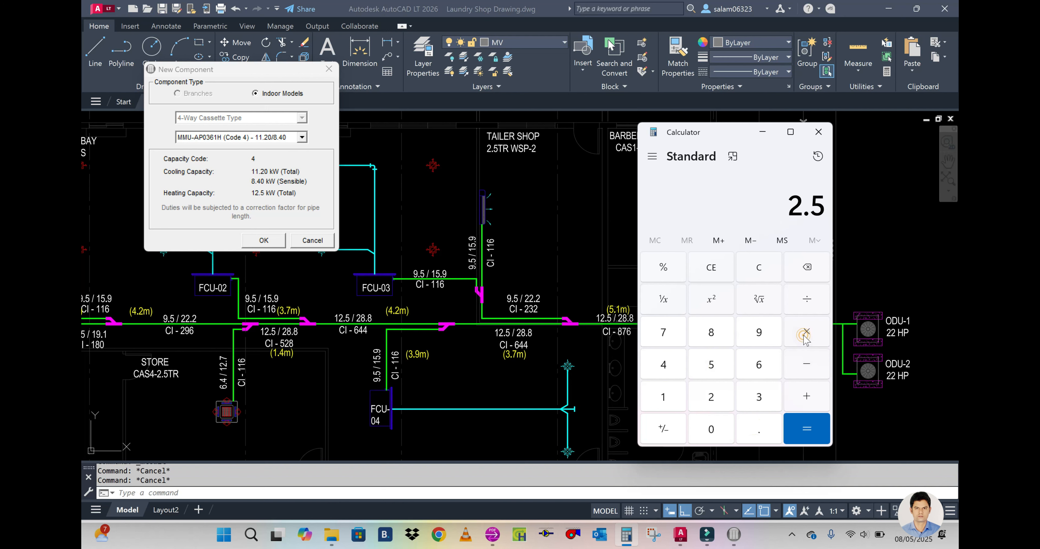
pyautogui.click(713, 397)
pyautogui.click(762, 433)
pyautogui.click(712, 365)
pyautogui.click(754, 268)
# Step: Calculate the barber shop cassette's cooling load in kW by multiplying 2.5 by 3.51, and put Calculator away
pyautogui.click(720, 397)
pyautogui.click(759, 428)
pyautogui.click(712, 372)
pyautogui.click(804, 332)
pyautogui.click(758, 395)
pyautogui.click(762, 431)
pyautogui.click(709, 376)
pyautogui.click(673, 392)
pyautogui.click(801, 428)
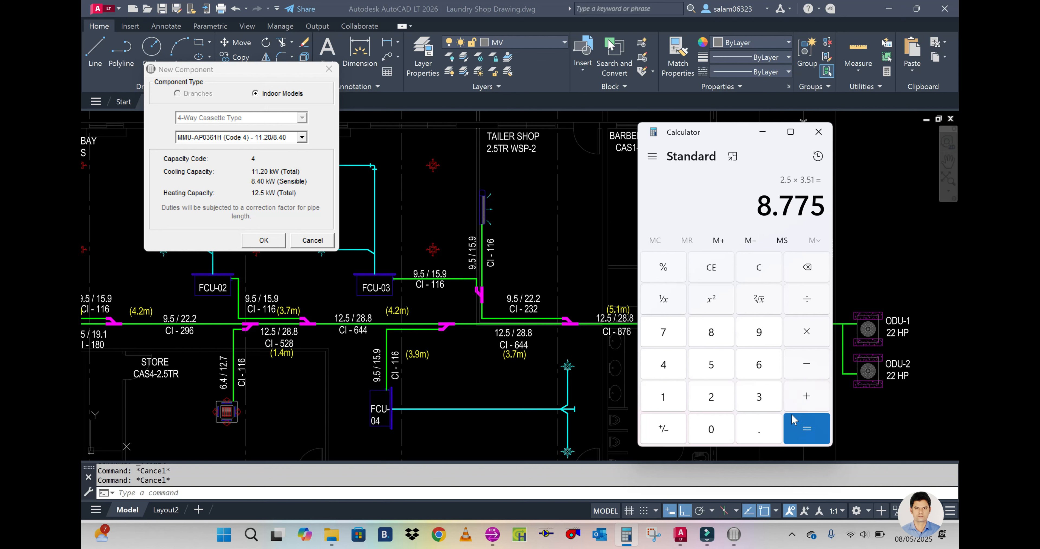
pyautogui.click(762, 133)
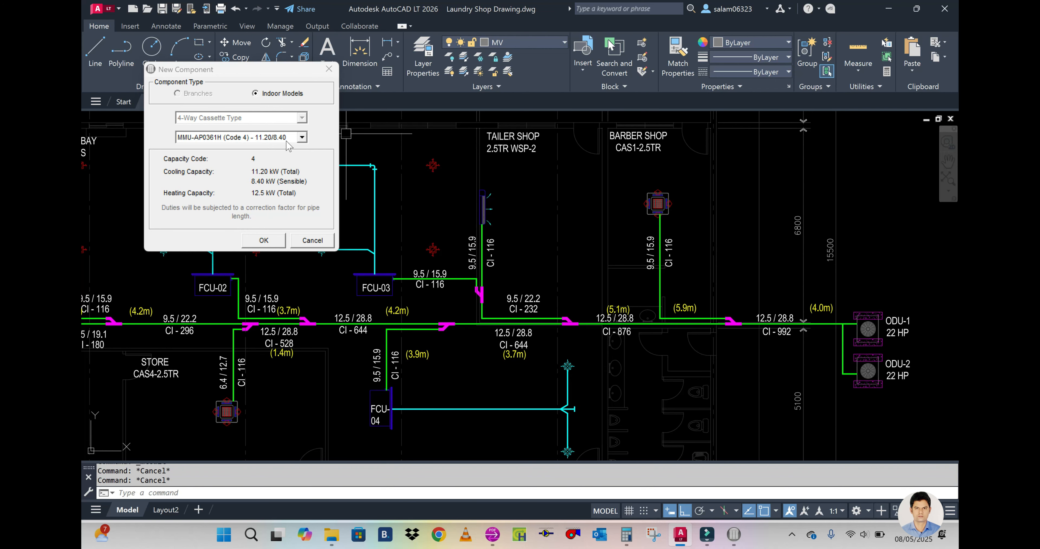
# Step: Choose model MMU-AP0301H (Code 3.2) for the new cassette, compare it with the calculated load, and accept the unit
pyautogui.click(302, 138)
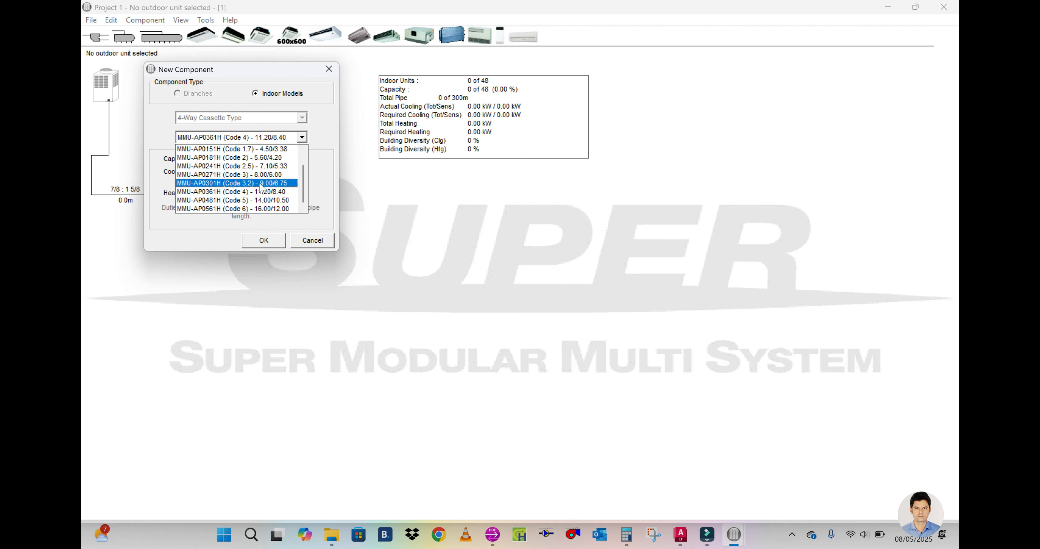
pyautogui.click(270, 184)
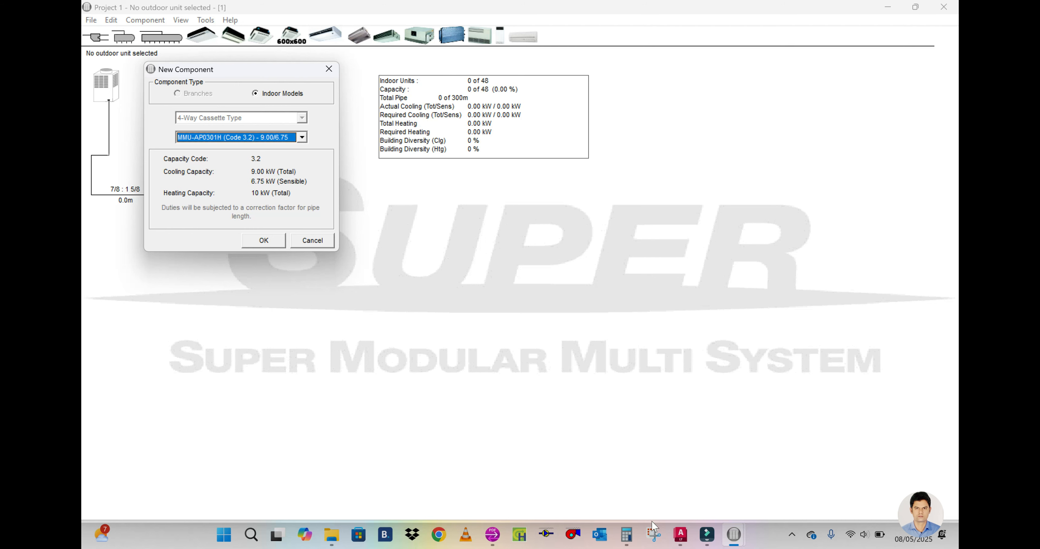
pyautogui.click(628, 536)
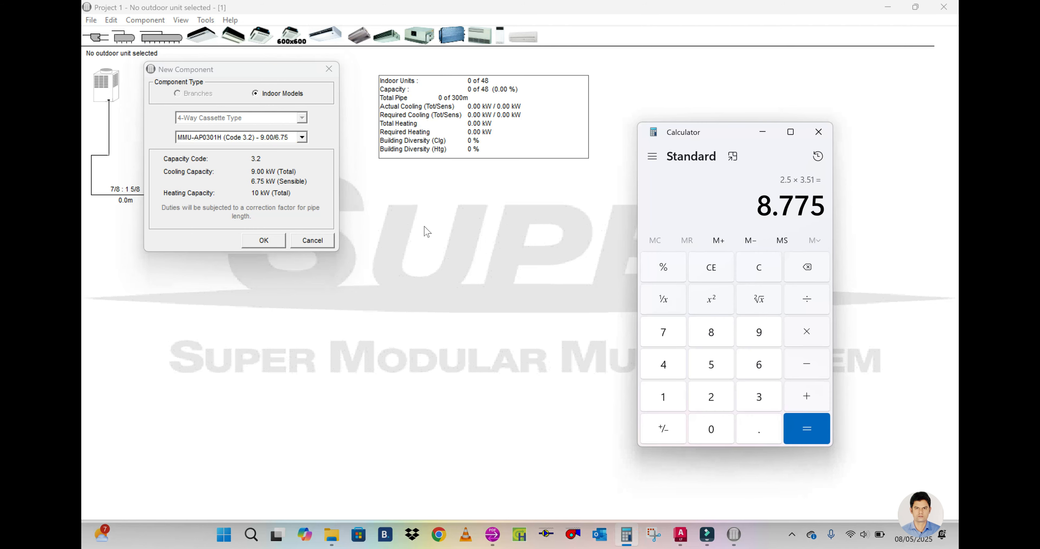
pyautogui.click(763, 131)
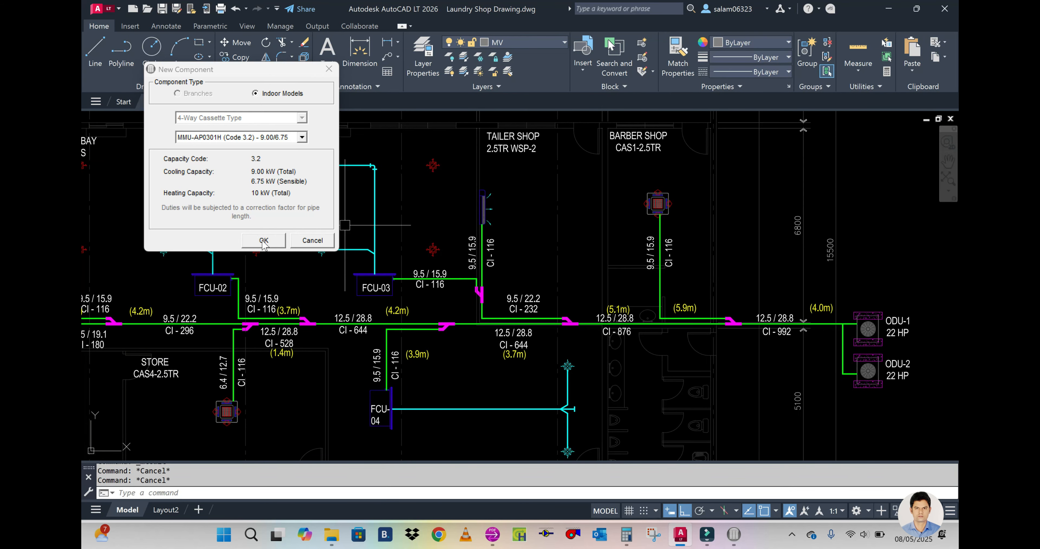
pyautogui.click(263, 241)
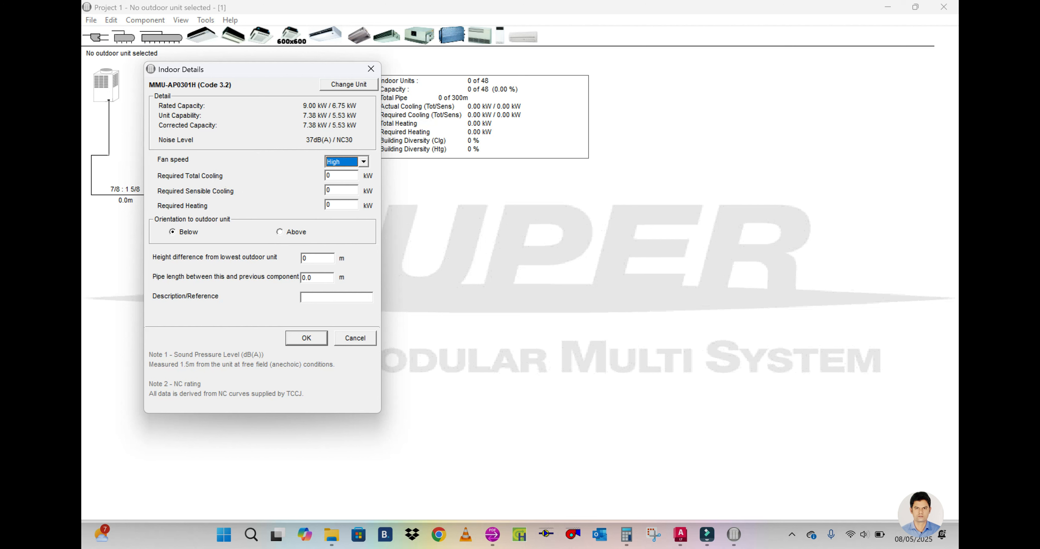
# Step: Set the cassette's required total cooling to 8.7 kW, taken from the Calculator result
pyautogui.press('Tab')
pyautogui.click(627, 535)
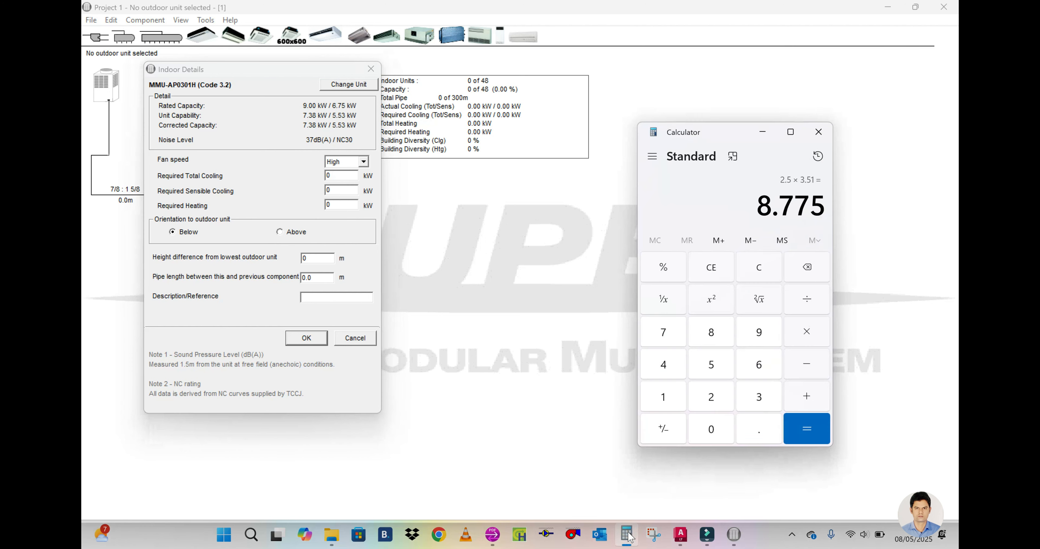
pyautogui.click(627, 535)
pyautogui.write('8.7')
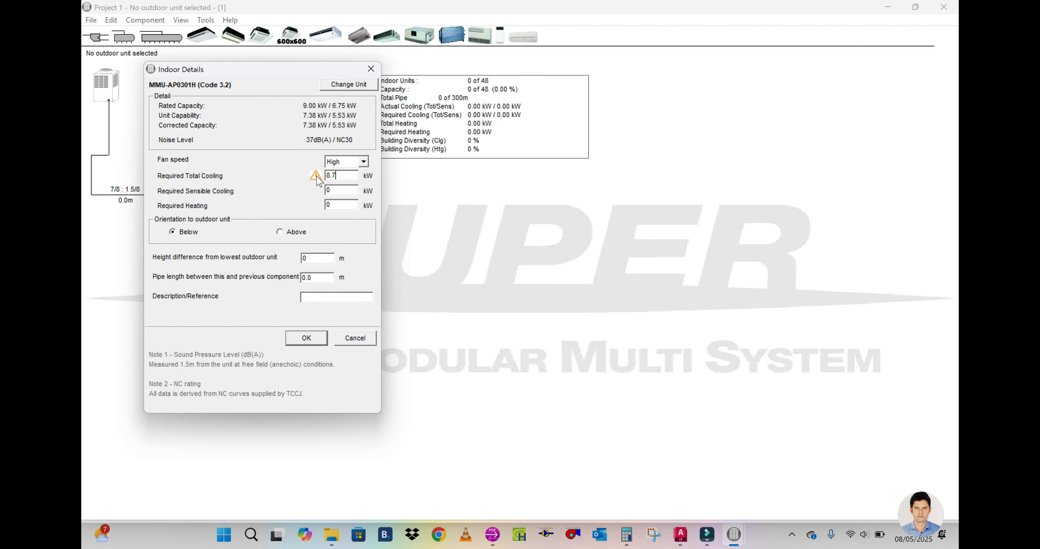
# Step: Change the cassette's model to MMU-AP0121H (Code 1.25)
pyautogui.click(344, 85)
pyautogui.click(302, 137)
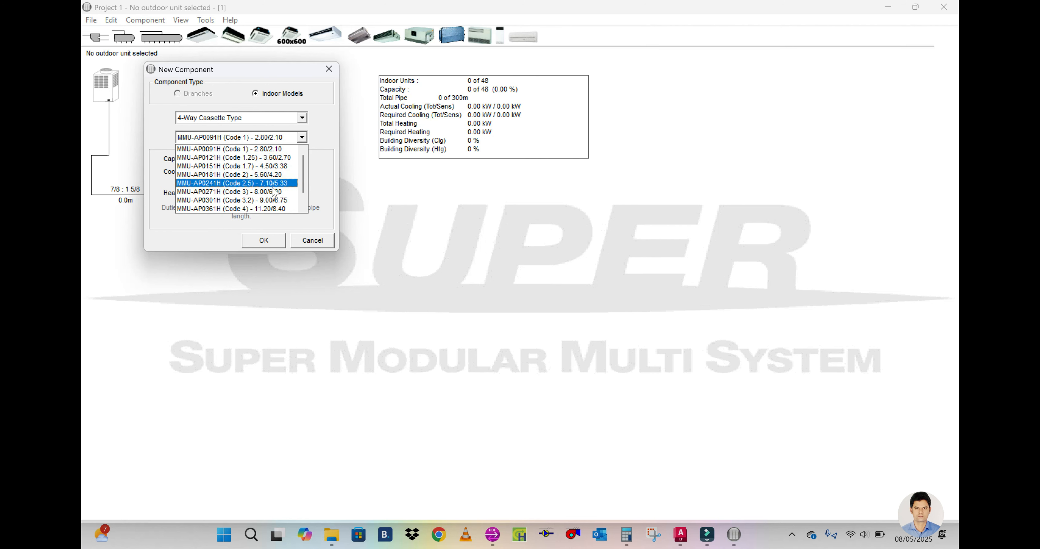
pyautogui.click(274, 158)
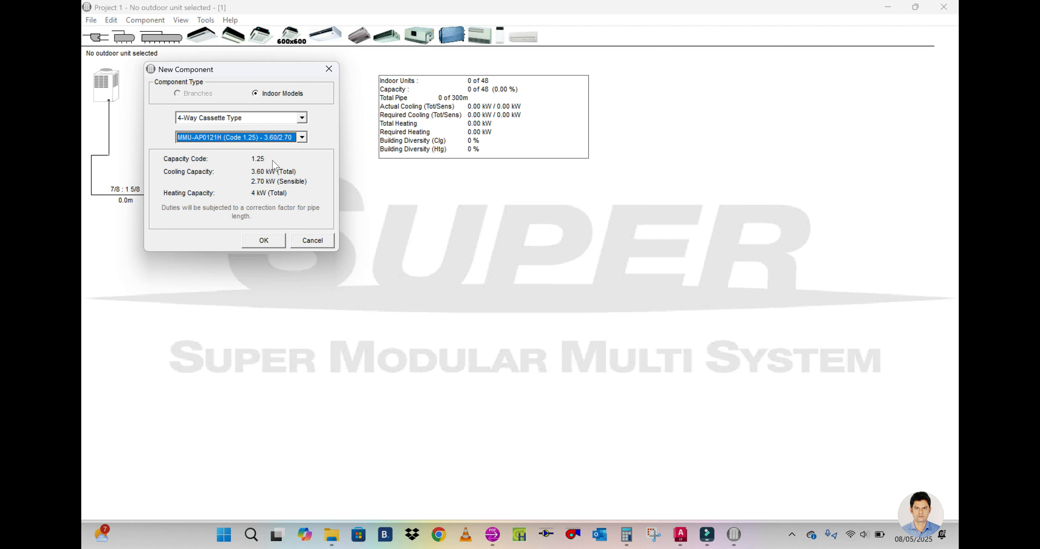
pyautogui.click(265, 243)
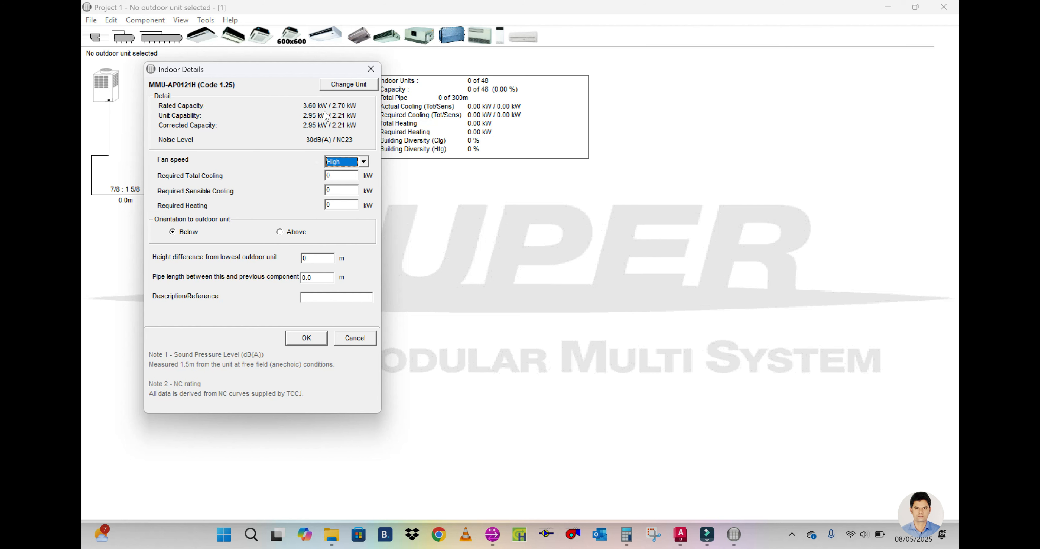
# Step: Change the cassette's model to MMU-AP0271H (Code 3) and recheck the calculated cooling load in Calculator
pyautogui.click(358, 87)
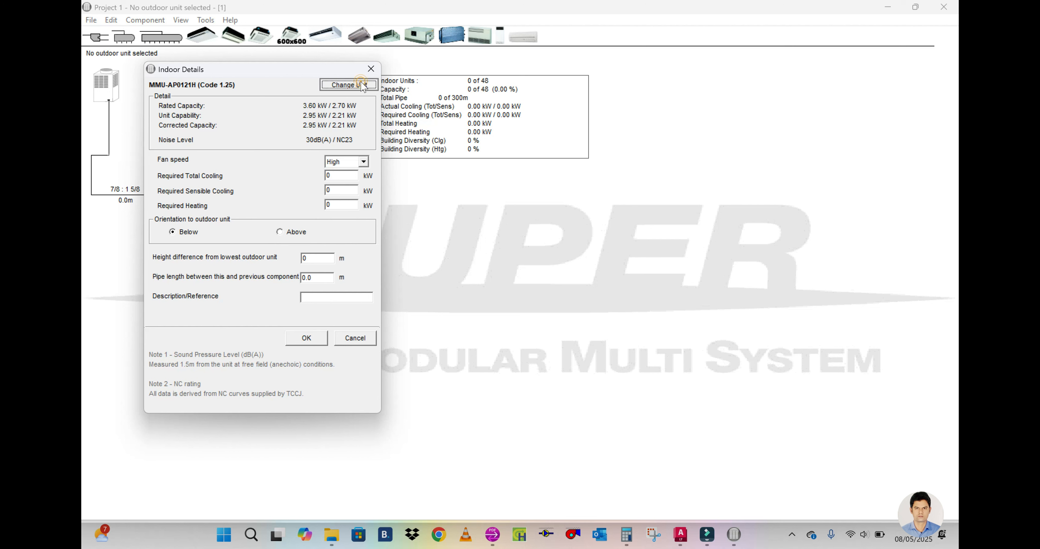
pyautogui.click(301, 138)
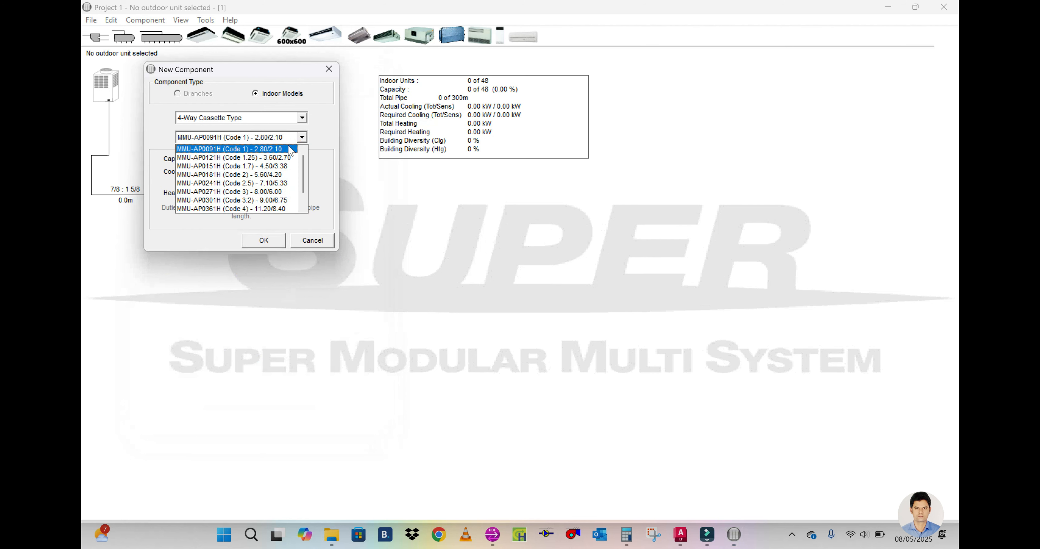
pyautogui.click(271, 193)
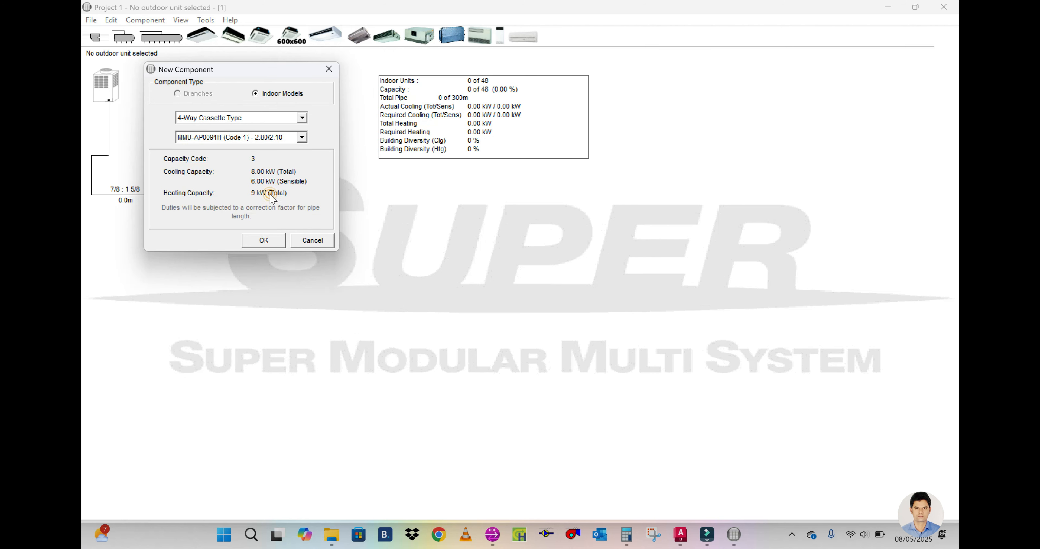
pyautogui.click(258, 243)
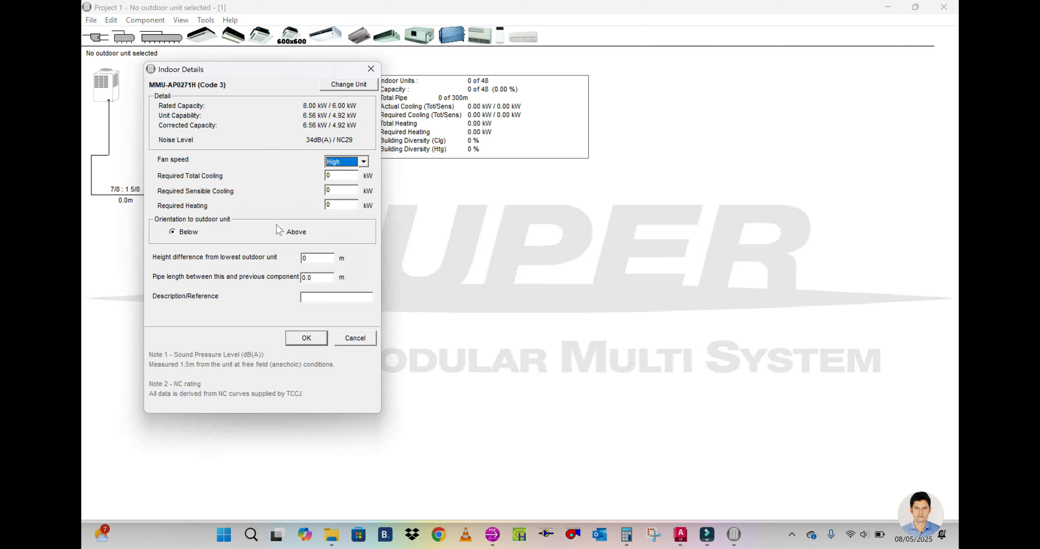
pyautogui.press('Tab')
pyautogui.click(627, 538)
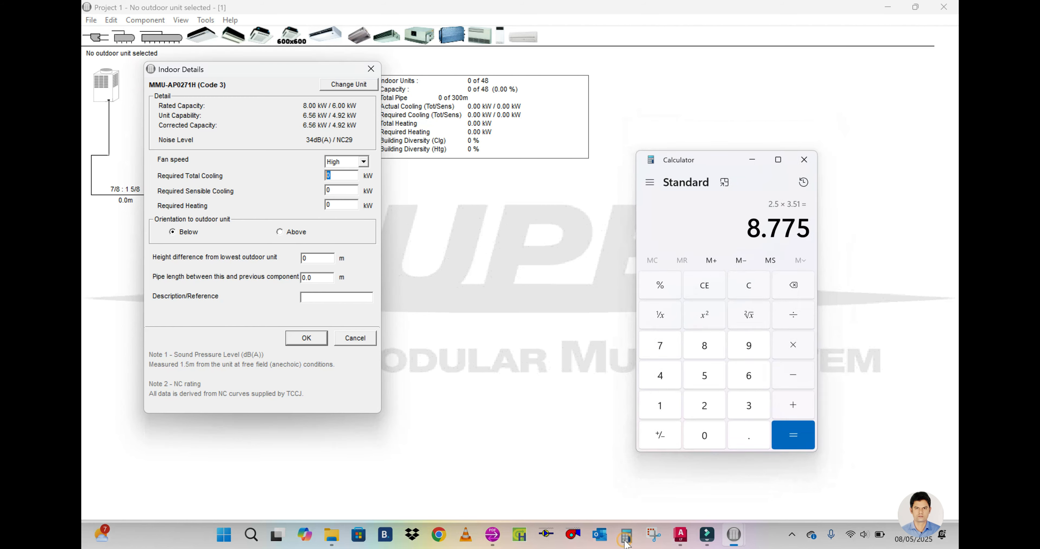
pyautogui.click(627, 541)
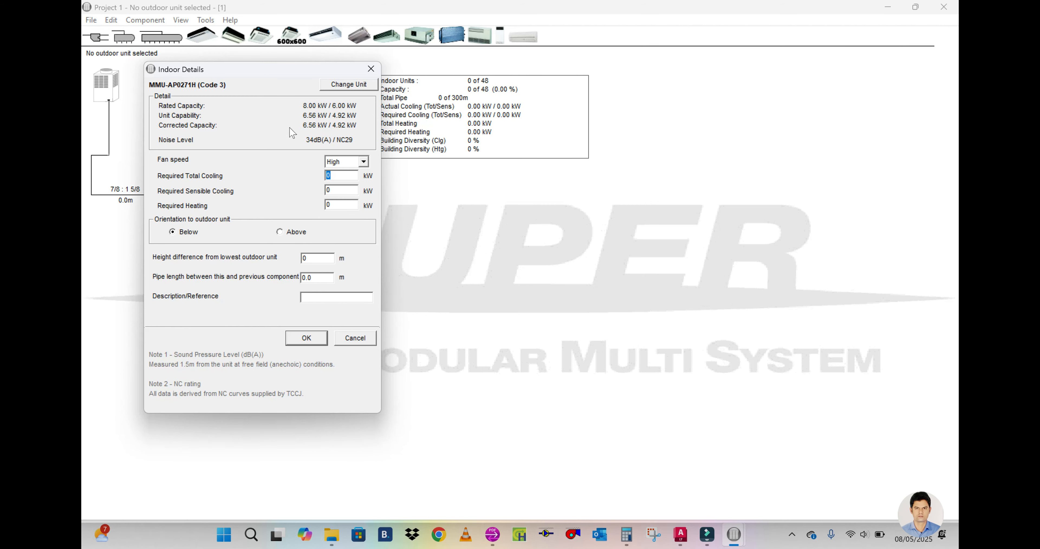
# Step: Change the cassette's model back to MMU-AP0301H (Code 3.2) and enter its required total cooling
pyautogui.click(348, 86)
pyautogui.click(301, 137)
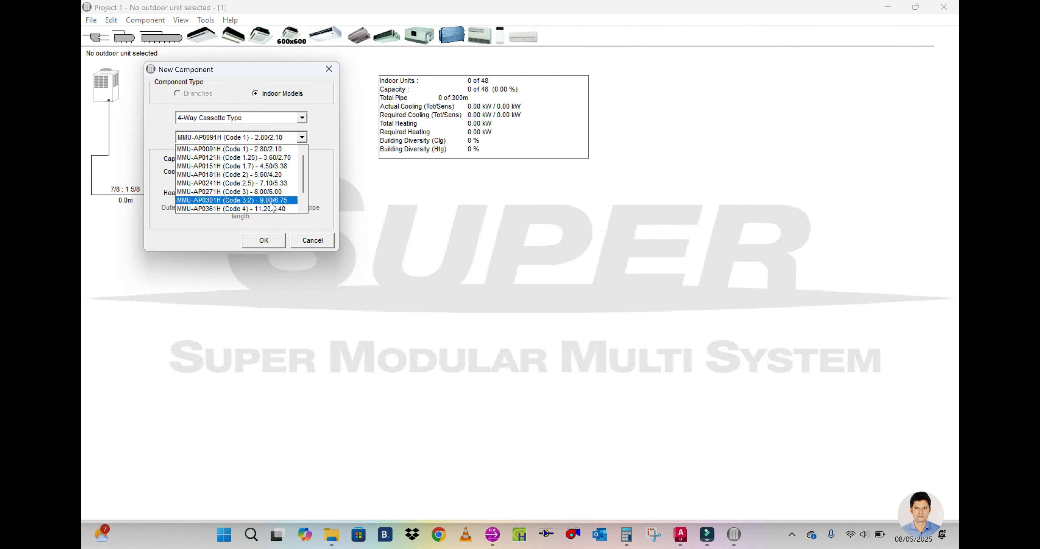
pyautogui.click(271, 201)
pyautogui.click(258, 242)
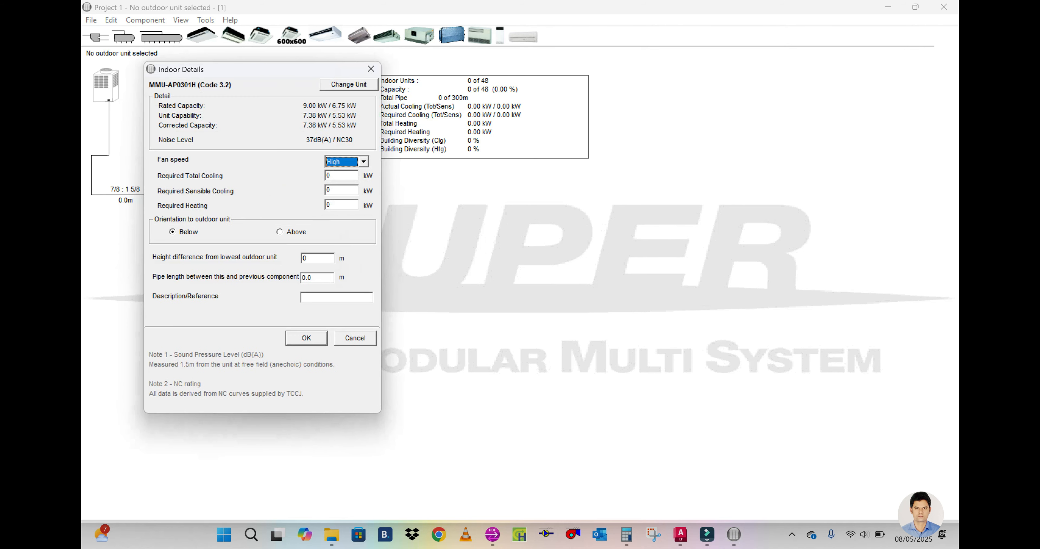
pyautogui.click(338, 177)
pyautogui.write('8.77')
# Step: Change the cassette's model to MMU-AP0361H (Code 4), with required cooling of 8.77 kW total and 6.50 kW sensible
pyautogui.click(330, 86)
pyautogui.click(277, 138)
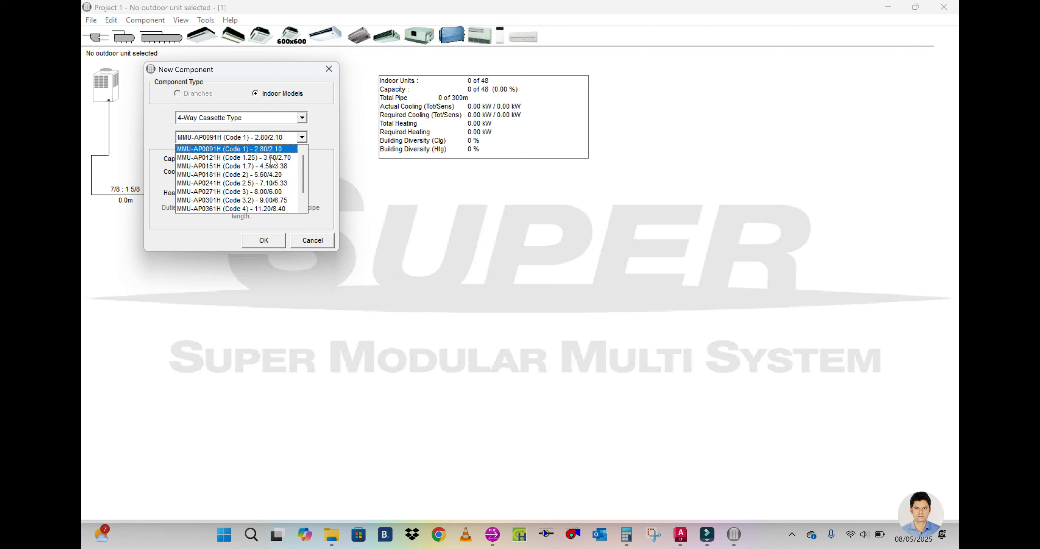
pyautogui.scroll(-1, 270, 200)
pyautogui.click(270, 198)
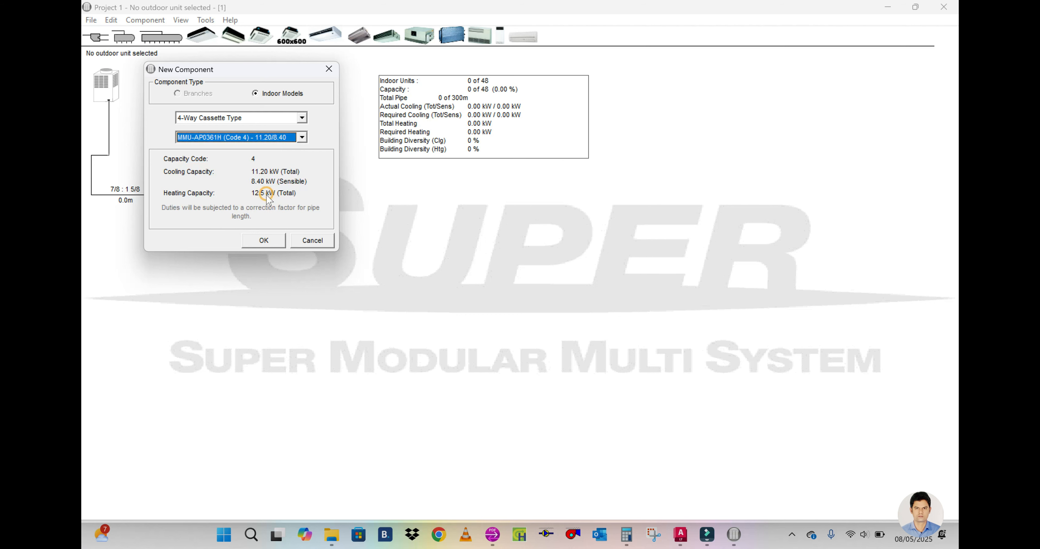
pyautogui.click(262, 241)
pyautogui.press('Tab')
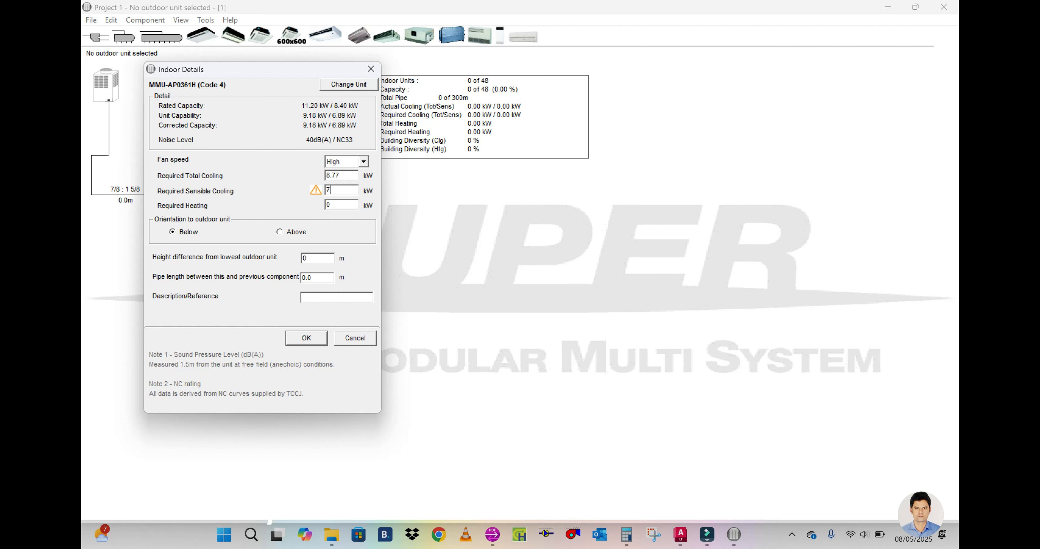
pyautogui.press('BackSpace')
# Step: Set the cassette's height difference to 4.0 m and its pipe length to 5.9 m, reading the barber shop run in the AutoCAD layout
pyautogui.click(682, 534)
pyautogui.moveTo(727, 339); pyautogui.dragTo(704, 340, button='middle')
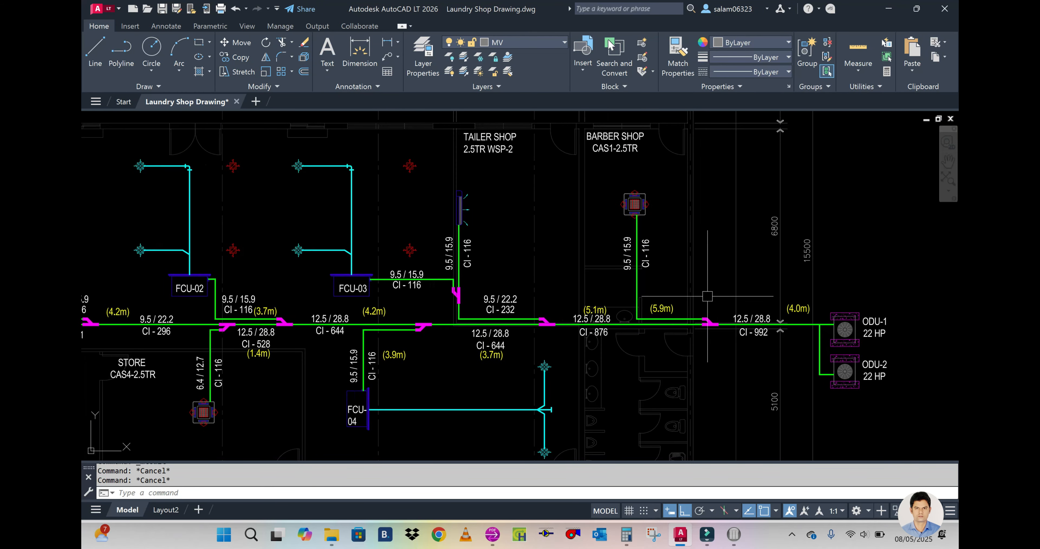
pyautogui.scroll(1, 680, 313)
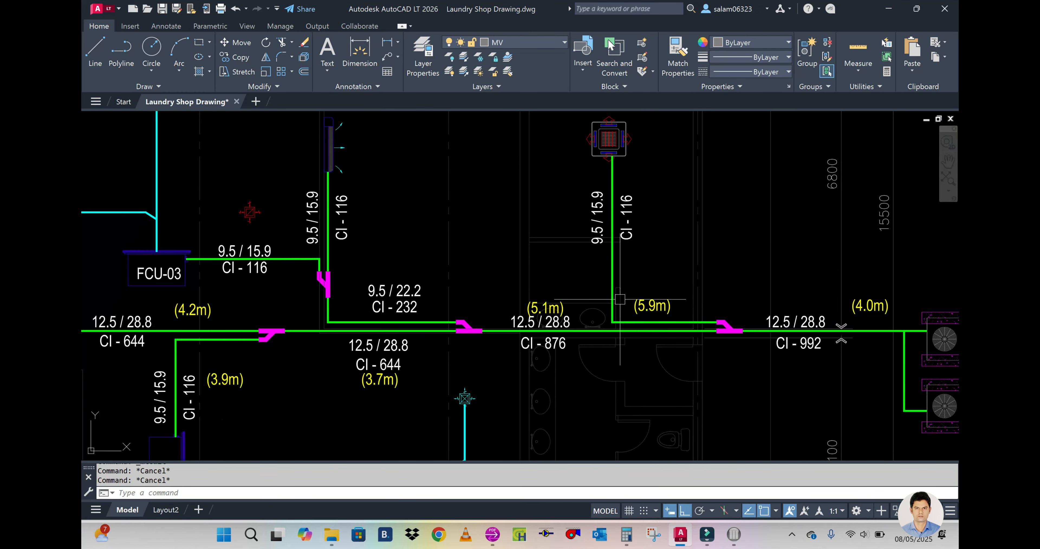
pyautogui.scroll(-3, 642, 314)
pyautogui.scroll(2, 658, 341)
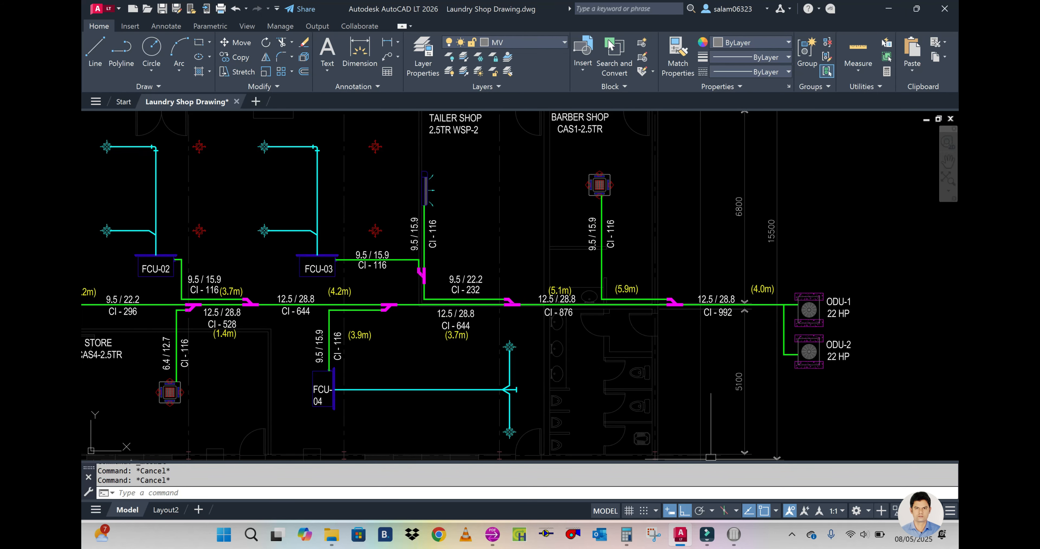
pyautogui.moveTo(734, 534)
pyautogui.click(798, 474)
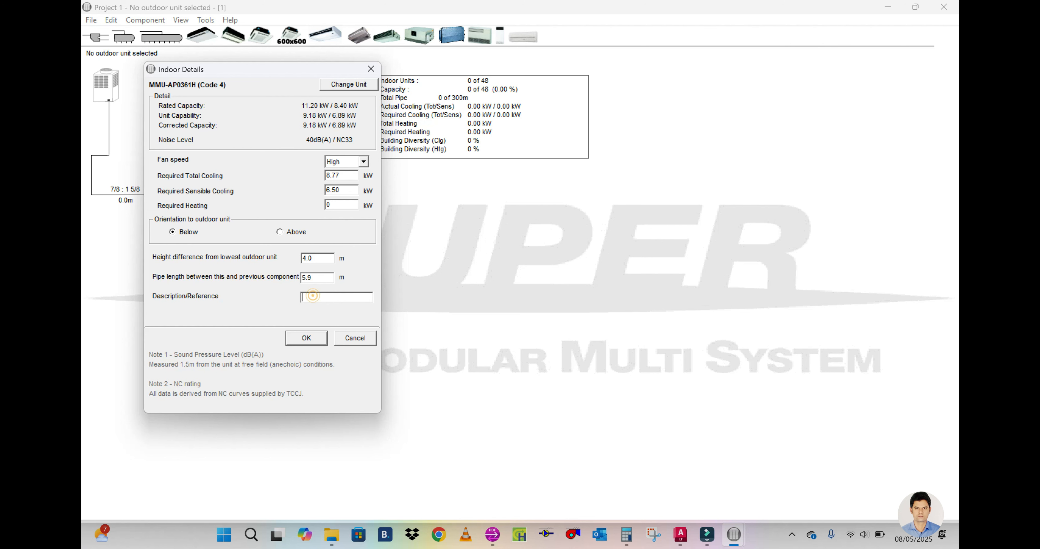
# Step: Check the barber shop unit's tag in the AutoCAD layout, enter CAS1 as the cassette's description and accept its details
pyautogui.click(681, 535)
pyautogui.moveTo(636, 234); pyautogui.dragTo(643, 302, button='middle')
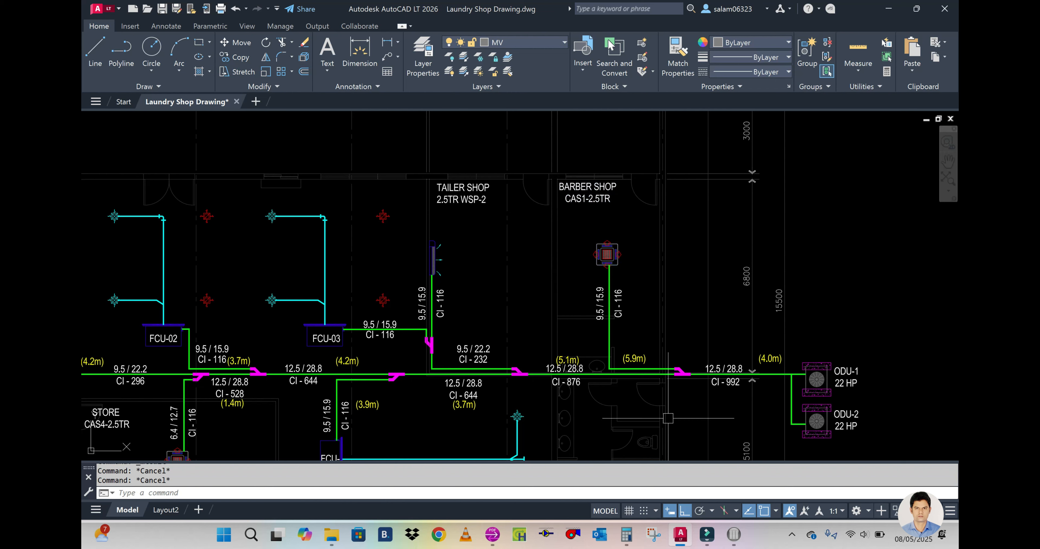
pyautogui.moveTo(734, 535)
pyautogui.click(782, 458)
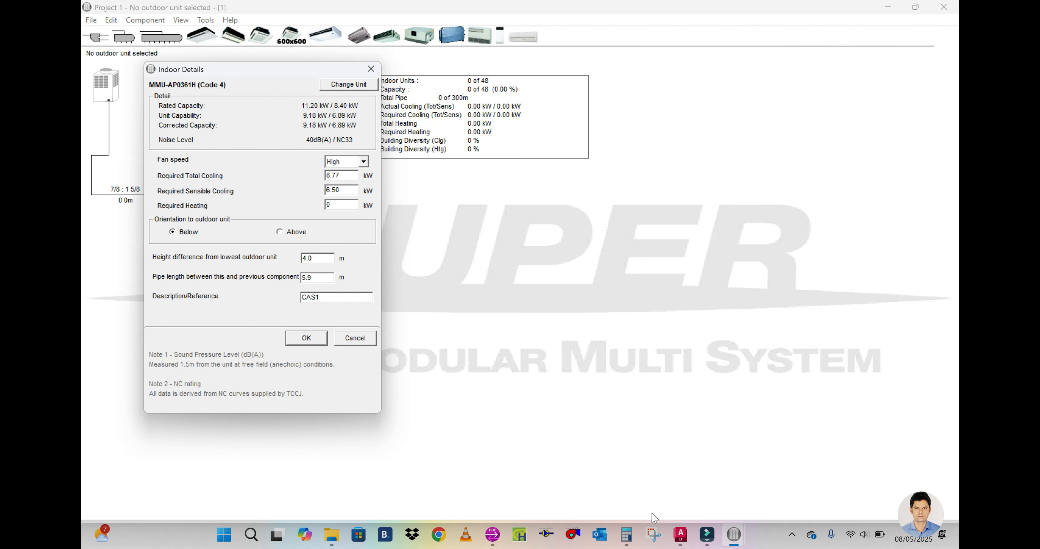
pyautogui.moveTo(681, 532)
pyautogui.click(673, 490)
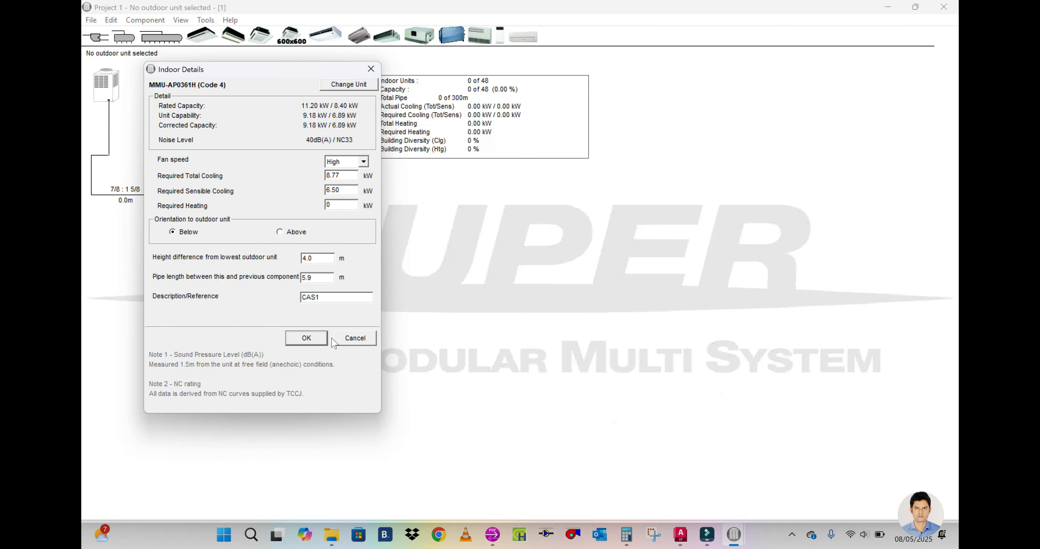
pyautogui.click(317, 339)
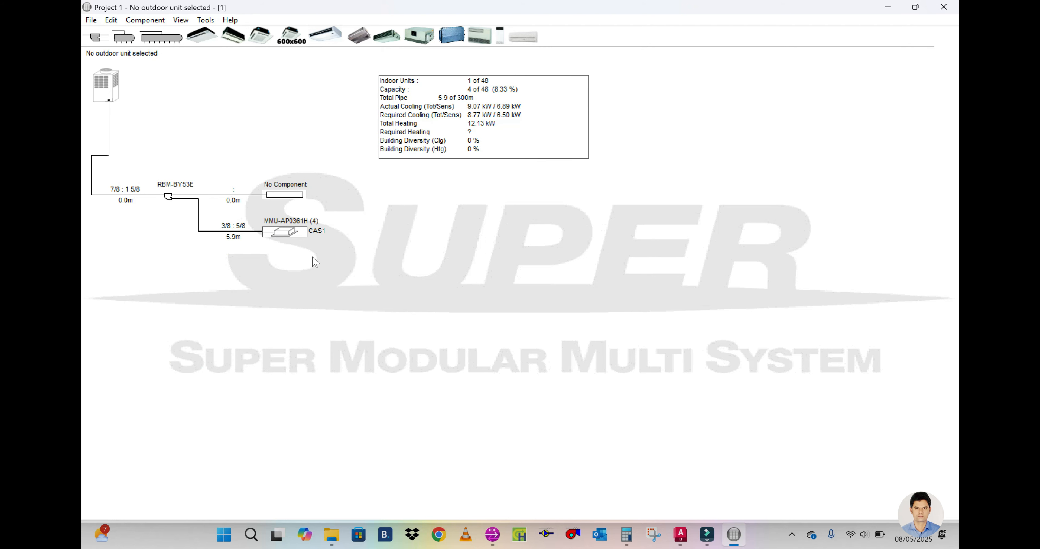
# Step: Consult the main line in the AutoCAD layout and add a second branch joint on the first joint's free outlet
pyautogui.click(680, 534)
pyautogui.moveTo(596, 412); pyautogui.dragTo(654, 373, button='middle')
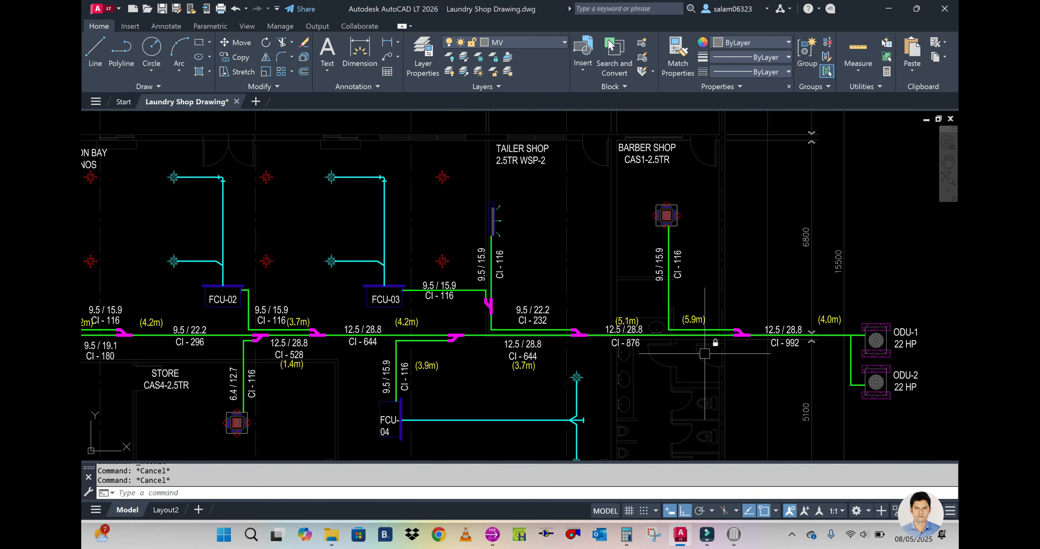
pyautogui.click(733, 535)
pyautogui.click(94, 38)
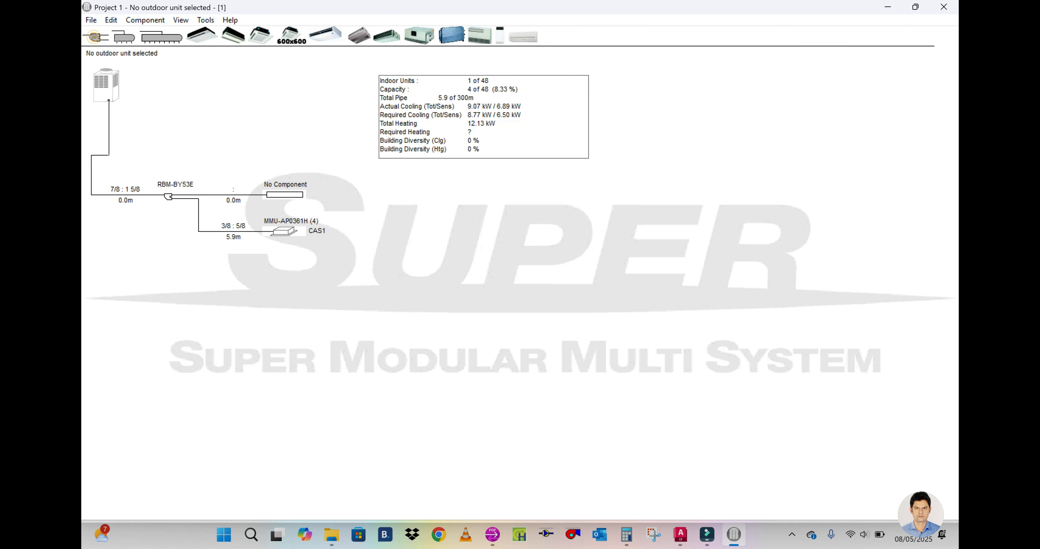
pyautogui.click(293, 198)
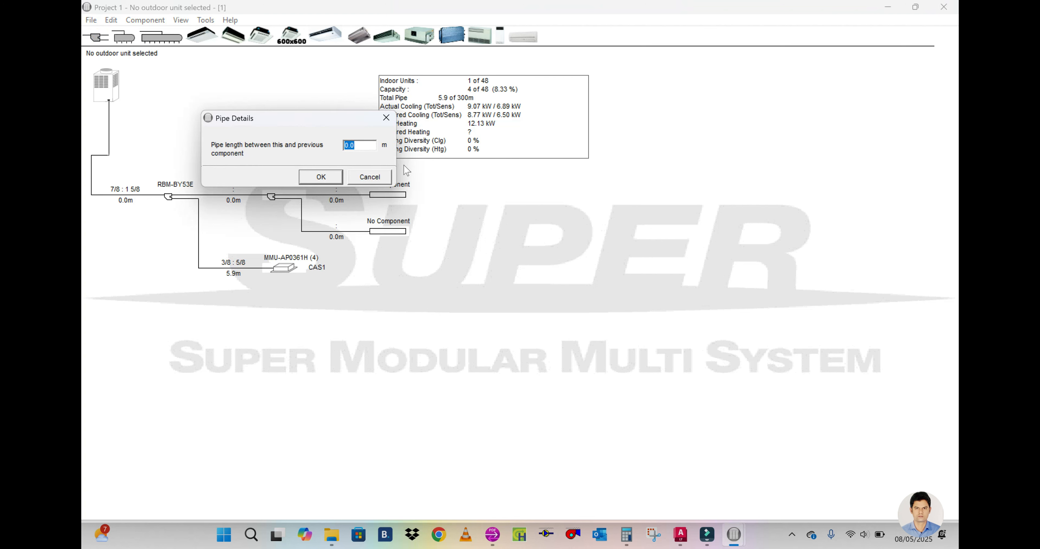
# Step: Set the pipe length between the first and second branch joints to 5.1 m, as labelled in the AutoCAD layout
pyautogui.moveTo(681, 535)
pyautogui.click(660, 469)
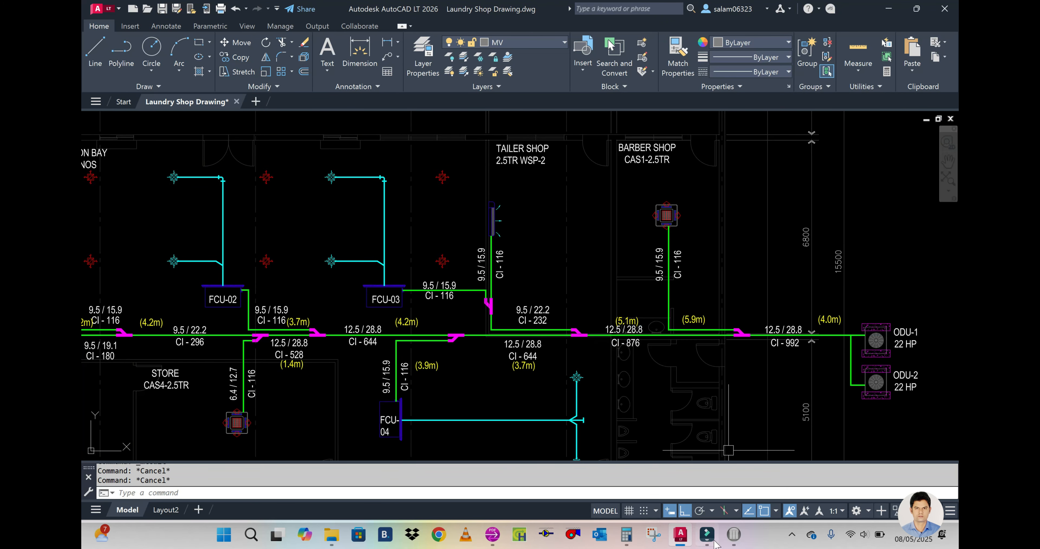
pyautogui.moveTo(734, 534)
pyautogui.click(771, 489)
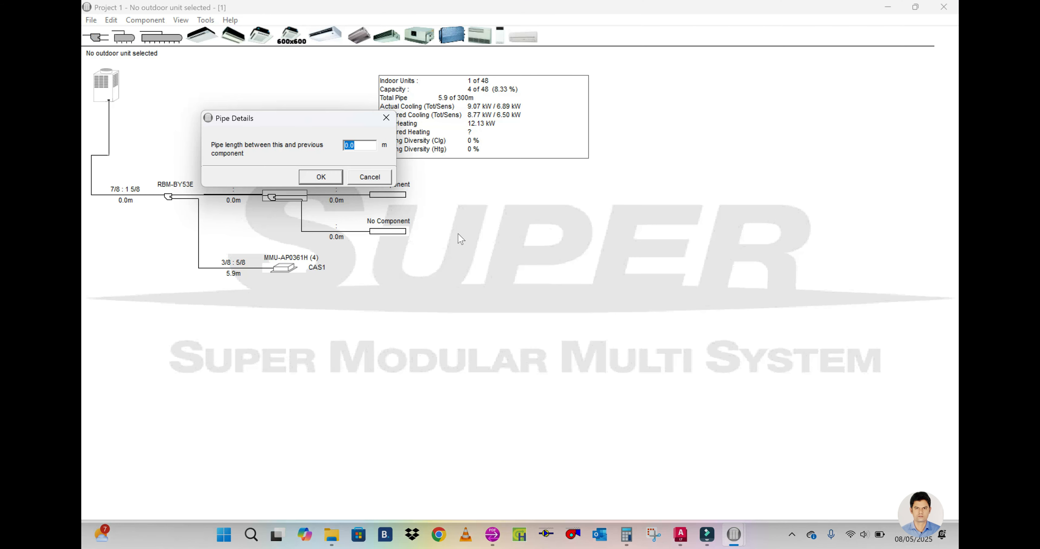
pyautogui.write('5.1')
pyautogui.click(320, 176)
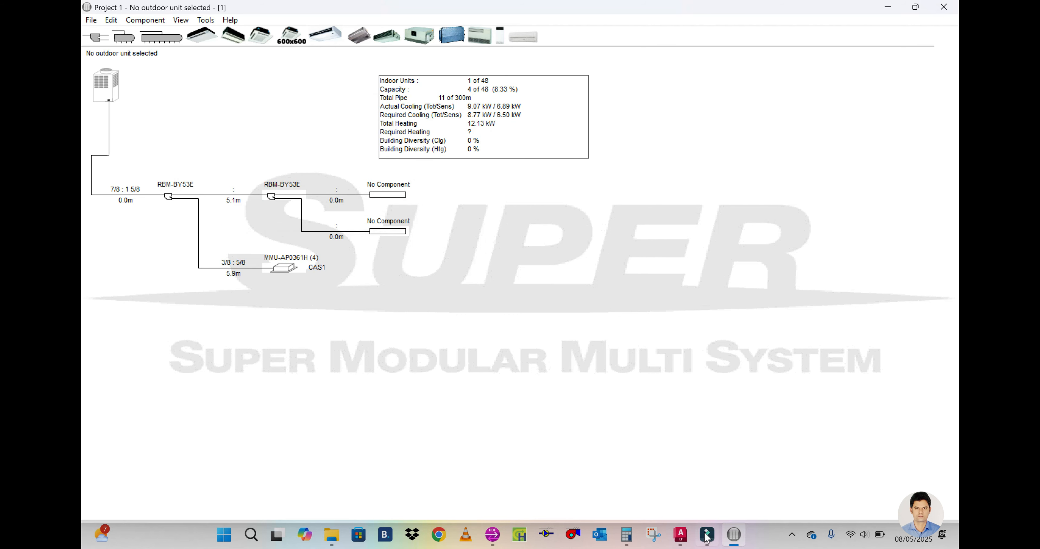
# Step: Review the tailor shop and FCU-03 connection in the AutoCAD layout and add a third branch joint on the second joint's lower outlet
pyautogui.moveTo(681, 535)
pyautogui.click(676, 472)
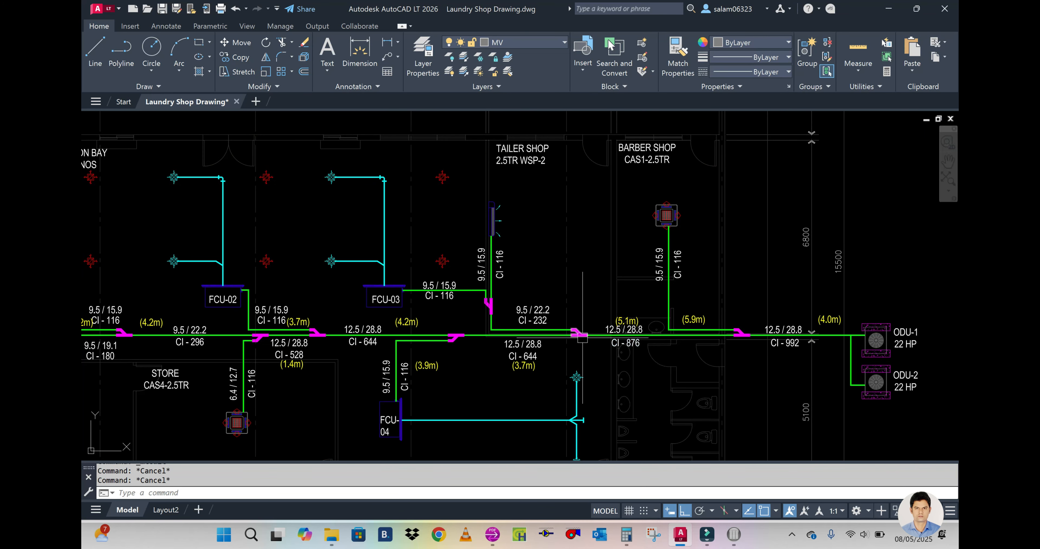
pyautogui.moveTo(582, 335); pyautogui.dragTo(651, 341, button='middle')
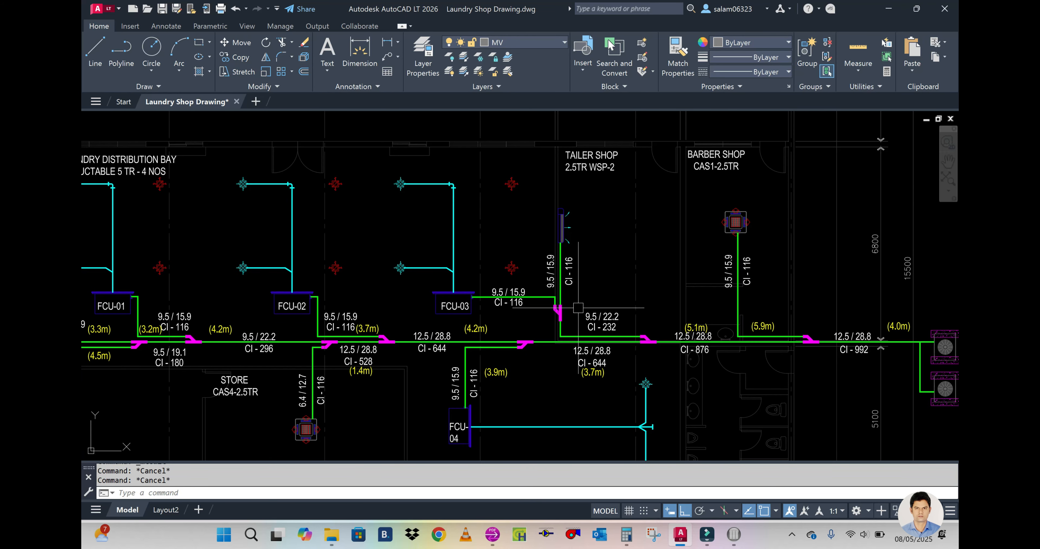
pyautogui.moveTo(536, 361); pyautogui.dragTo(564, 368, button='middle')
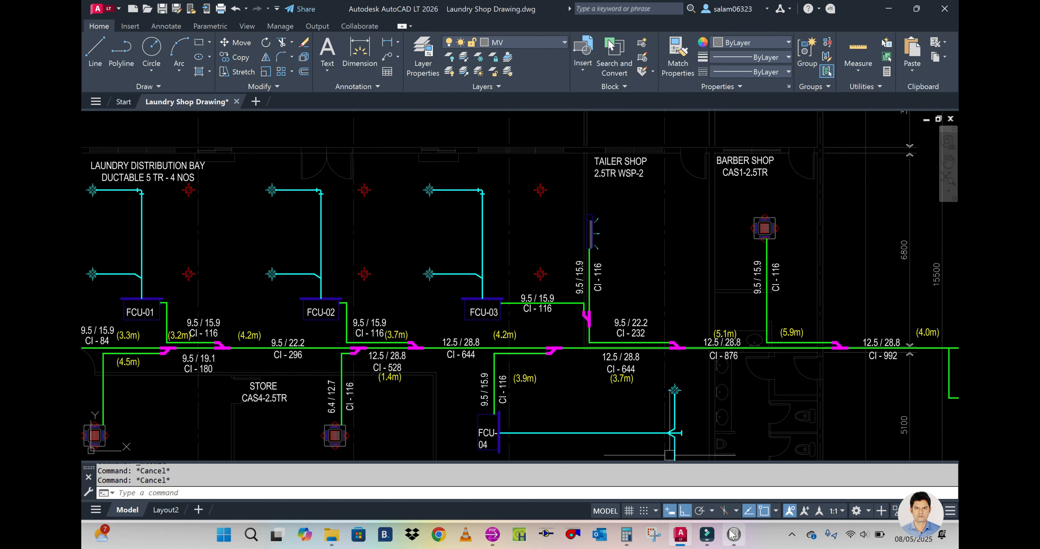
pyautogui.moveTo(734, 533)
pyautogui.click(740, 482)
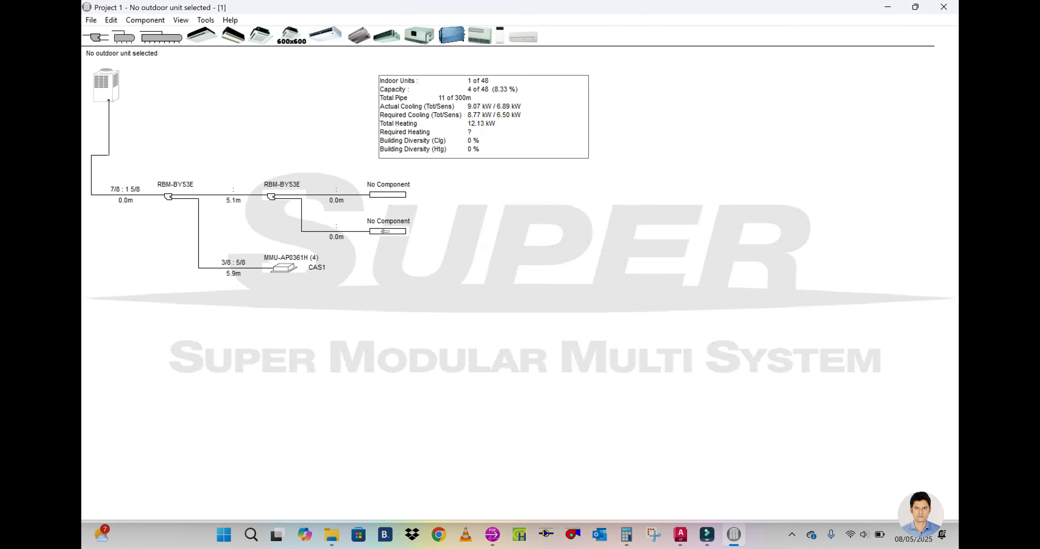
pyautogui.click(386, 232)
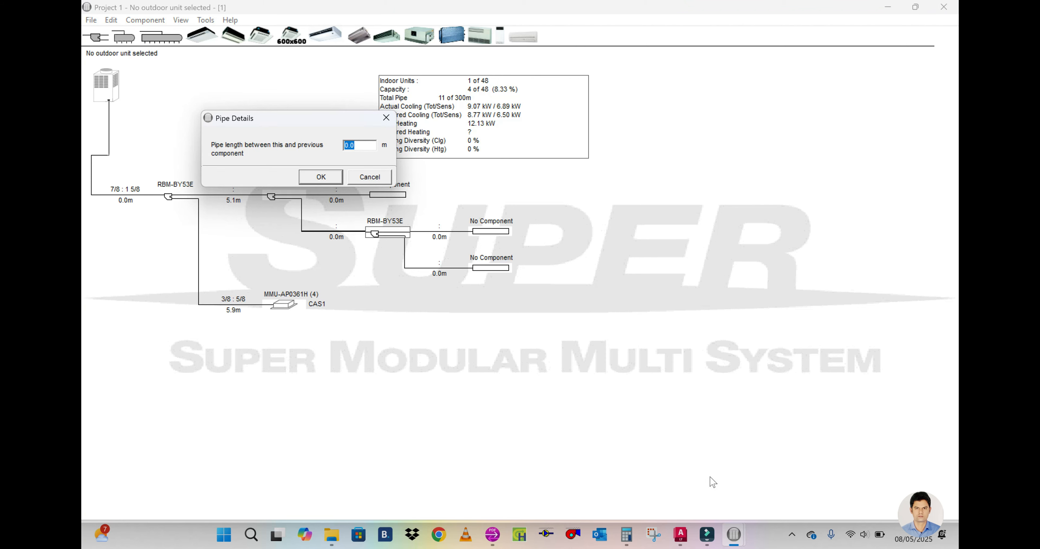
# Step: In AutoCAD, measure the pipe from the tailor shop/FCU-03 joint around the corner to the main-line joint with multiple-point DIST
pyautogui.moveTo(681, 534)
pyautogui.click(682, 489)
pyautogui.moveTo(680, 534)
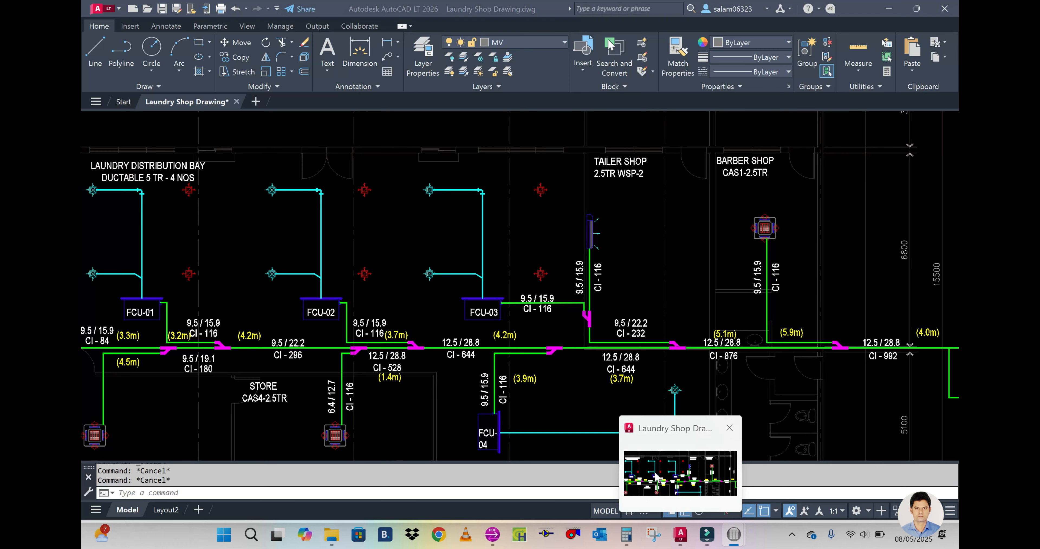
pyautogui.click(657, 478)
pyautogui.scroll(2, 653, 333)
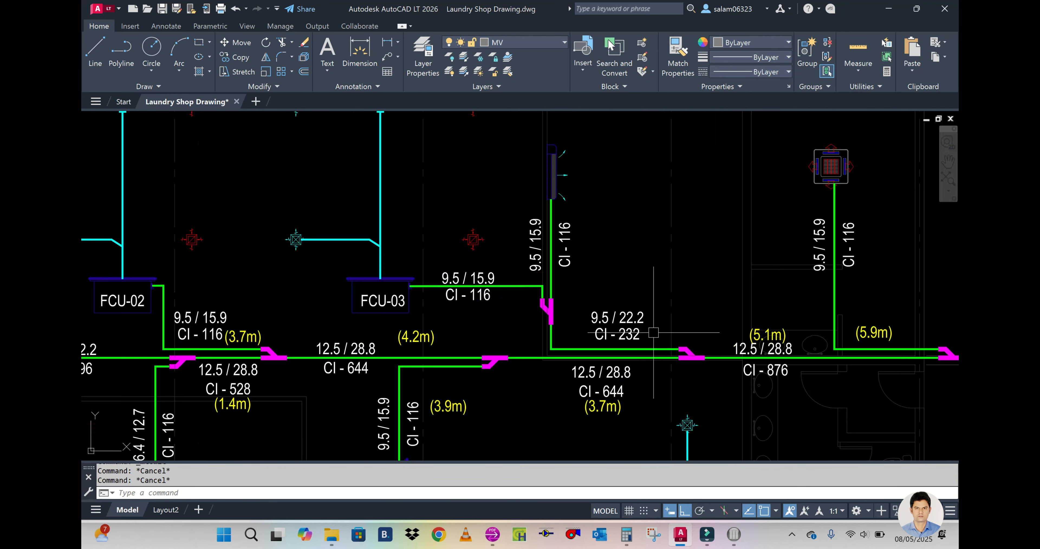
pyautogui.write('DI')
pyautogui.press('Return')
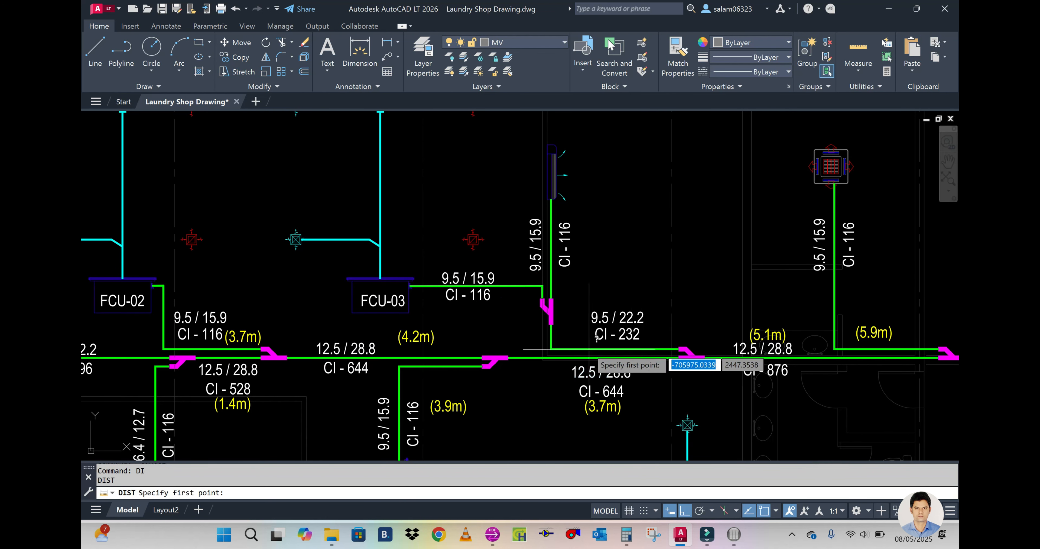
pyautogui.click(550, 325)
pyautogui.write('m')
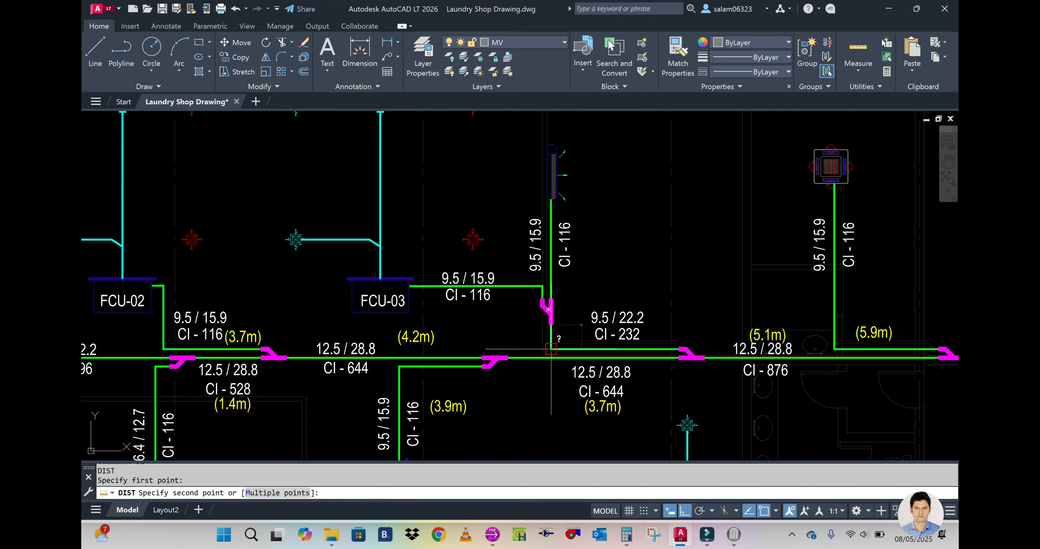
pyautogui.press('Return')
pyautogui.scroll(4, 554, 349)
pyautogui.click(551, 349)
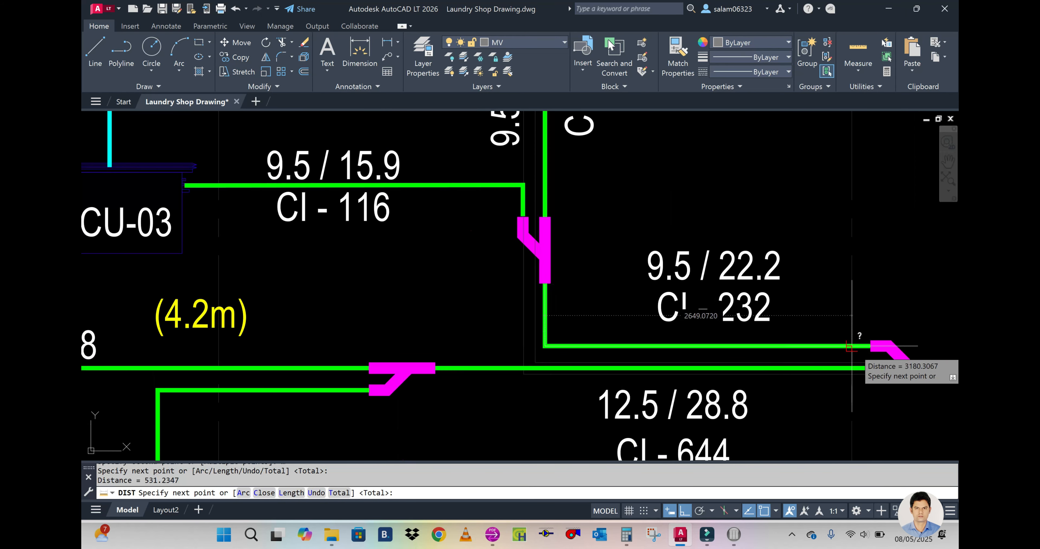
pyautogui.click(867, 346)
pyautogui.press('Return')
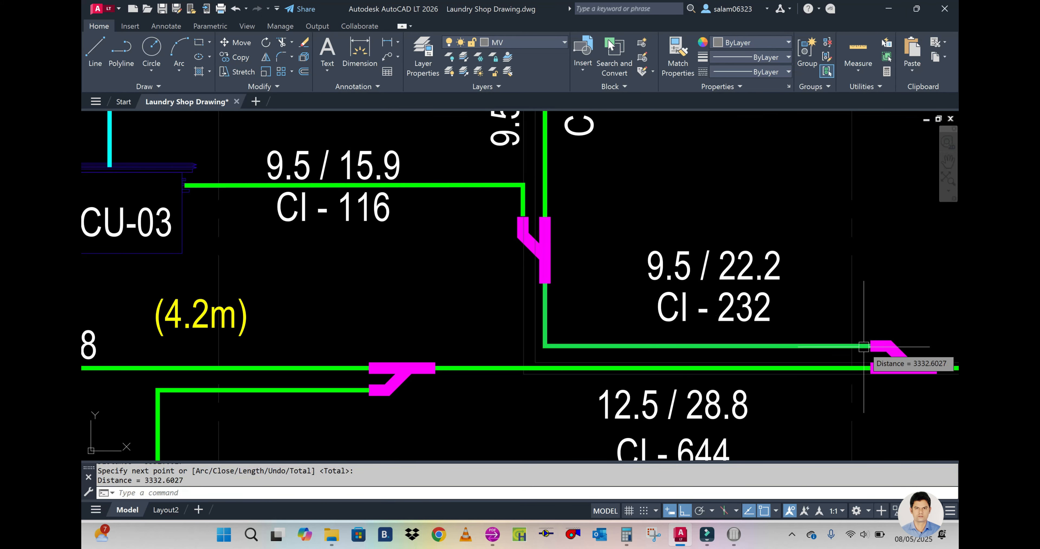
pyautogui.press('Escape')
pyautogui.scroll(-5, 864, 346)
pyautogui.press('Escape')
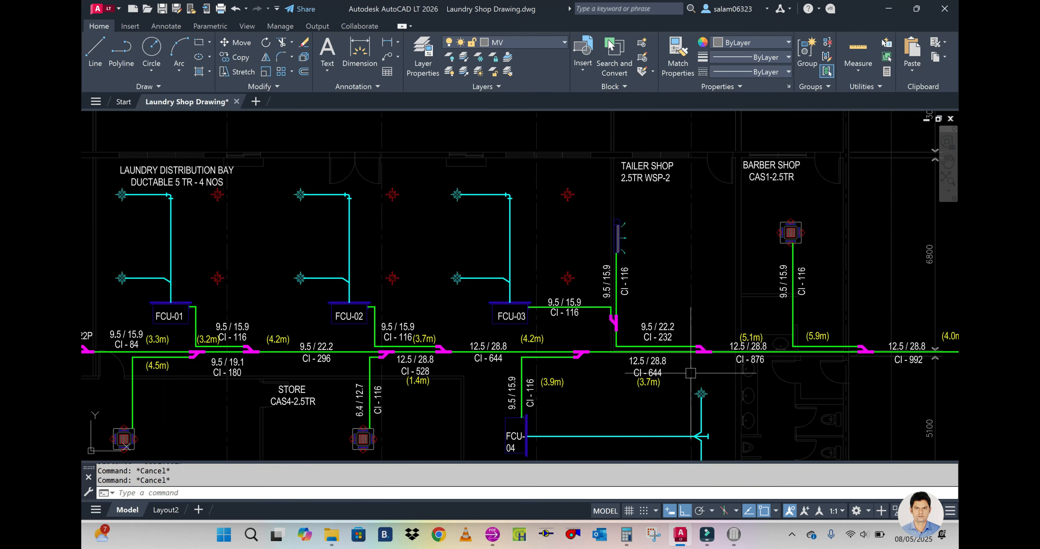
# Step: Back in the selection program, set the pipe length before the third branch joint to 3.3 m
pyautogui.moveTo(735, 536)
pyautogui.click(784, 473)
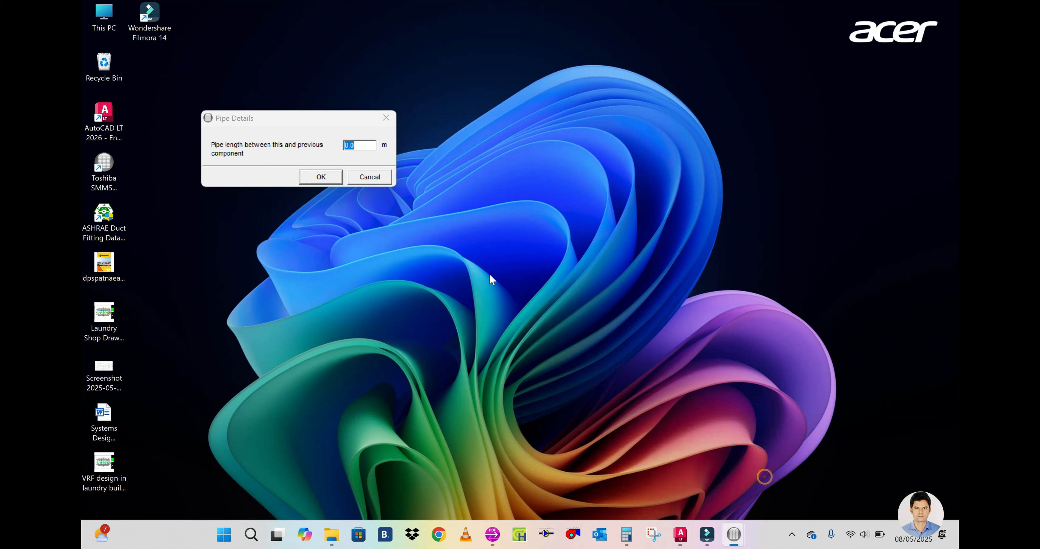
pyautogui.write('3.3')
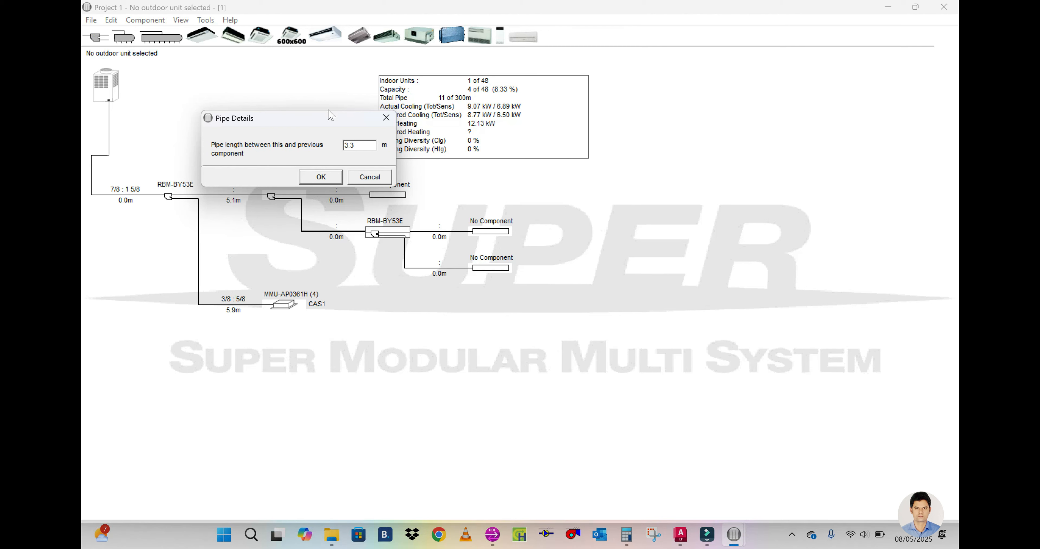
pyautogui.click(320, 178)
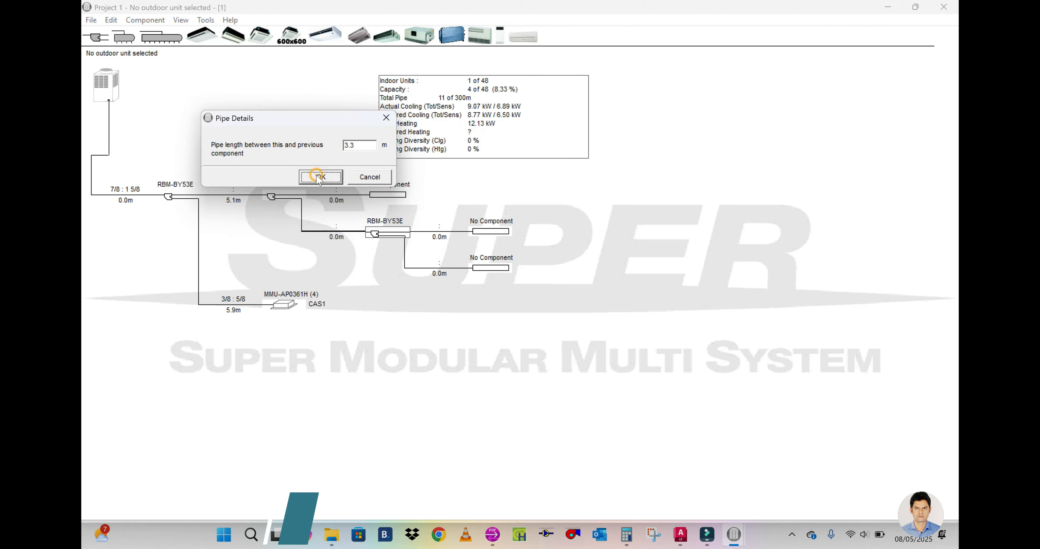
# Step: Review the tailor shop unit in the AutoCAD layout and, in the selection program, place a high wall indoor unit on the third joint's lower outlet
pyautogui.click(681, 535)
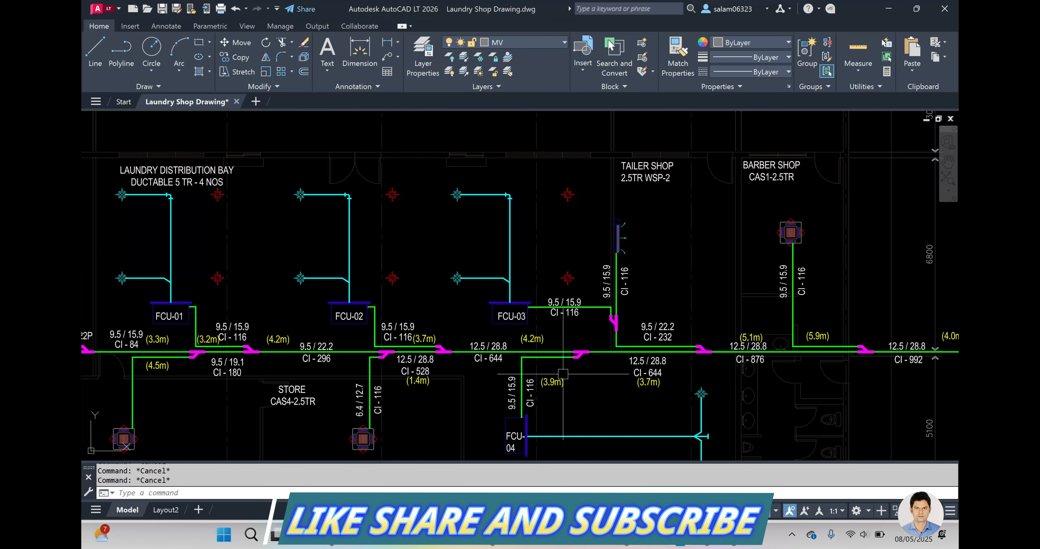
pyautogui.scroll(4, 620, 301)
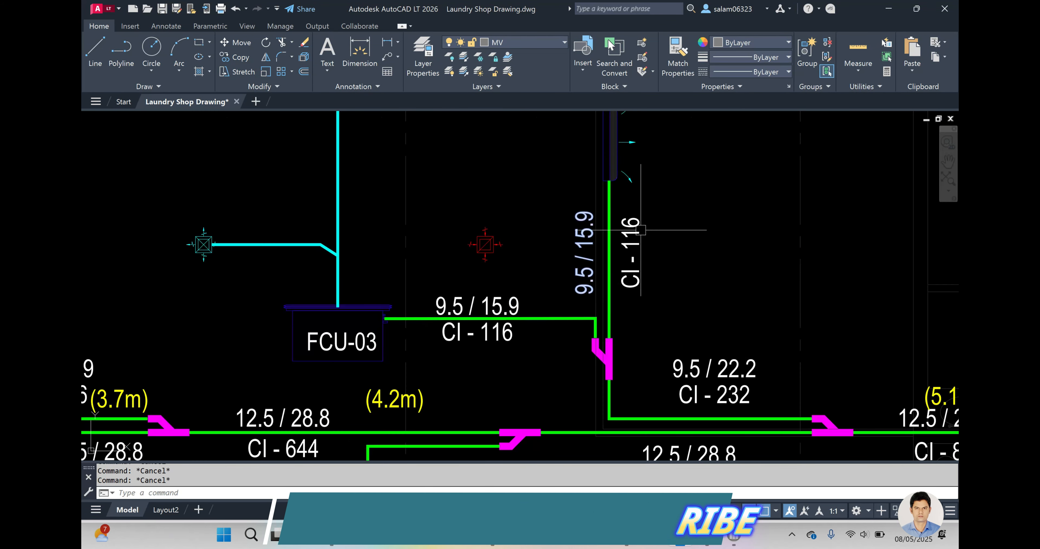
pyautogui.scroll(-2, 590, 278)
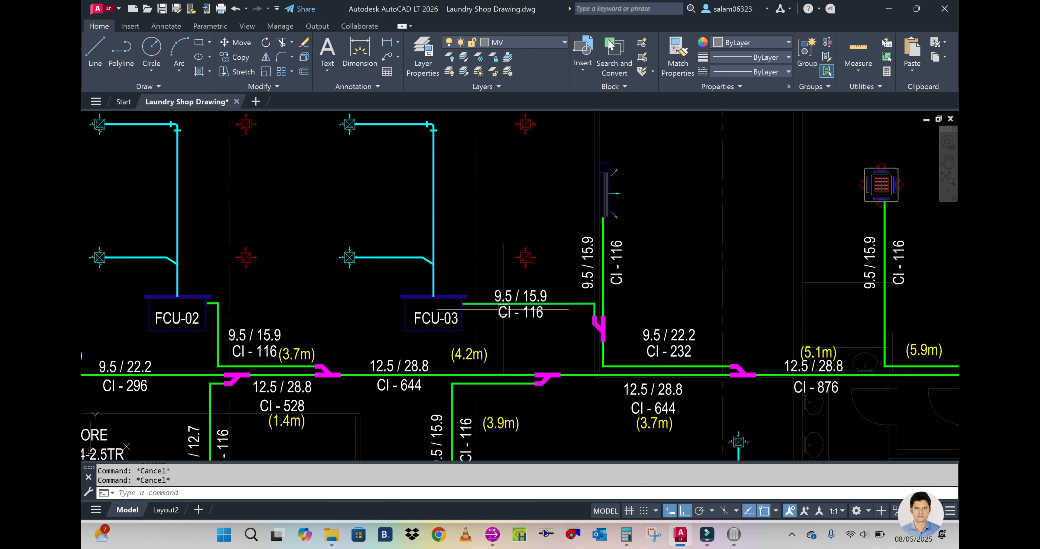
pyautogui.moveTo(734, 535)
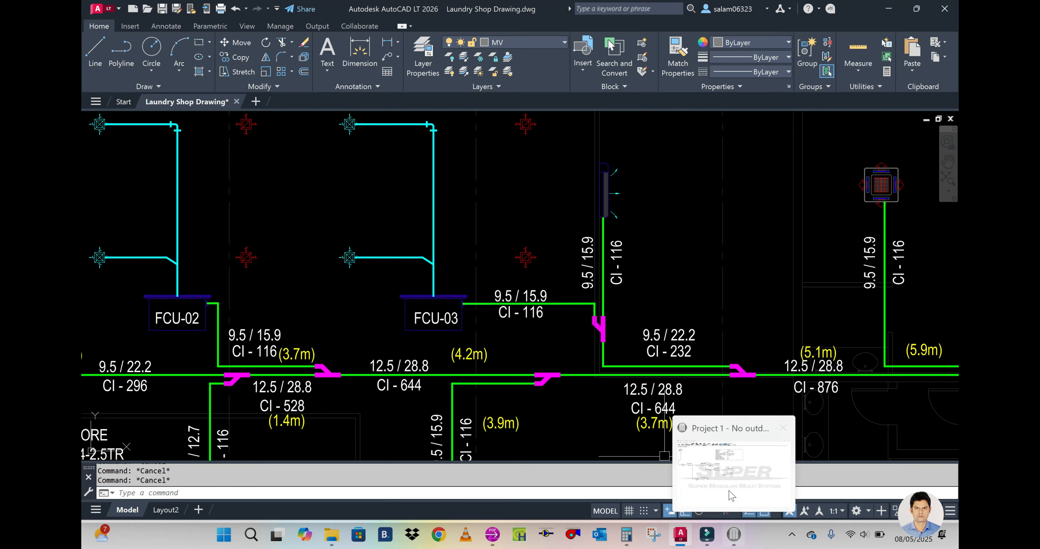
pyautogui.click(727, 465)
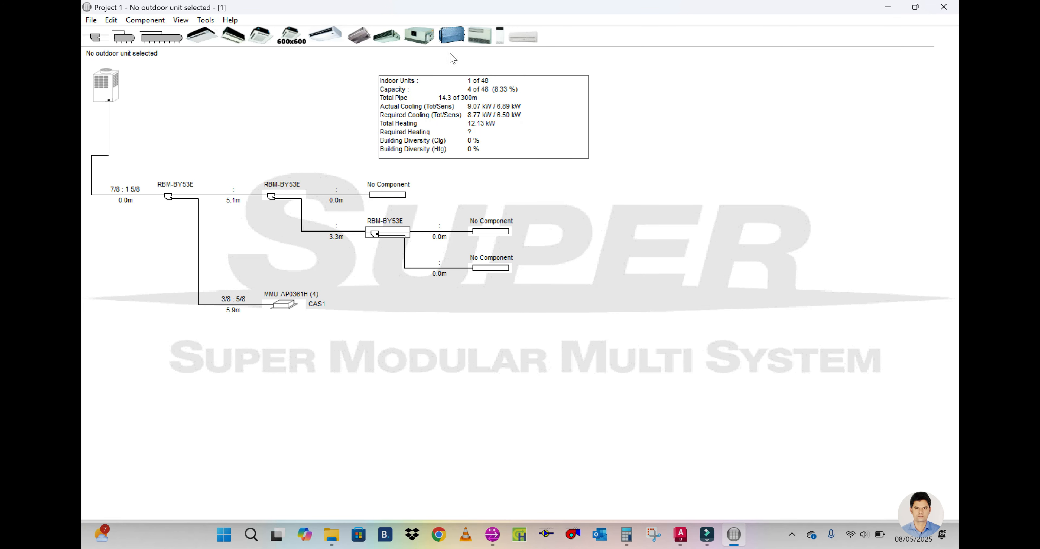
pyautogui.click(681, 534)
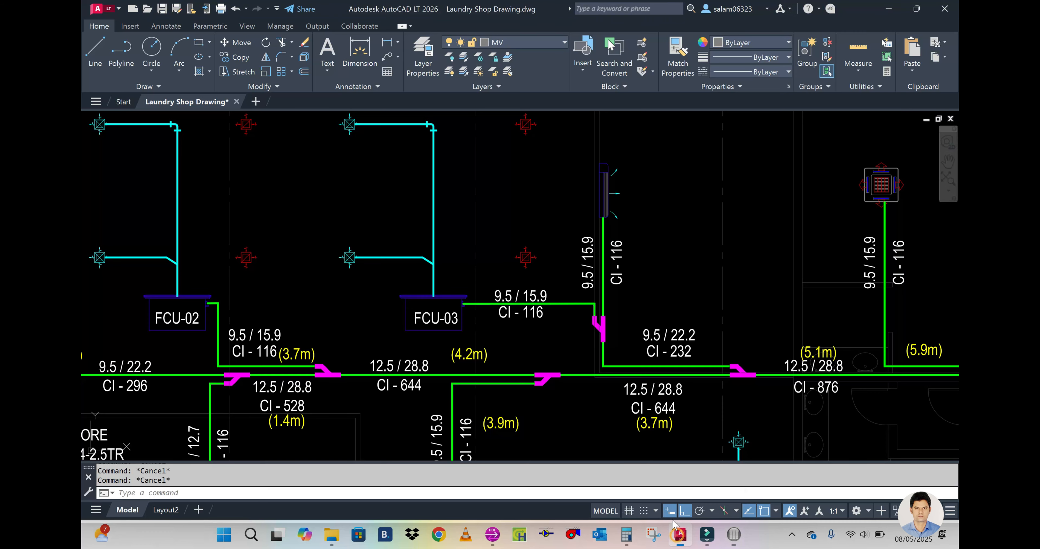
pyautogui.moveTo(648, 242)
pyautogui.mouseDown(button='middle')
pyautogui.moveTo(638, 355)
pyautogui.moveTo(630, 283)
pyautogui.mouseUp(button='middle')
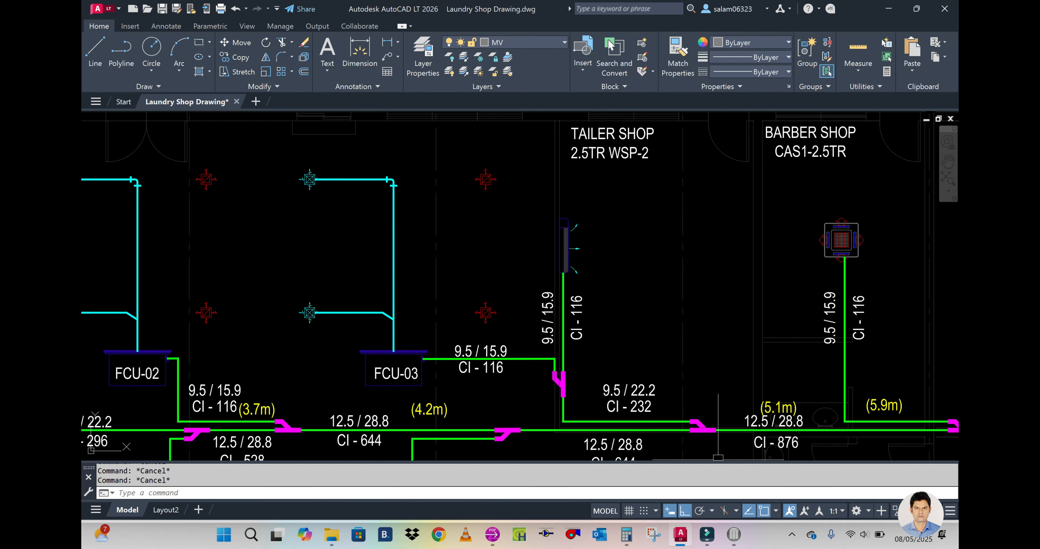
pyautogui.click(733, 535)
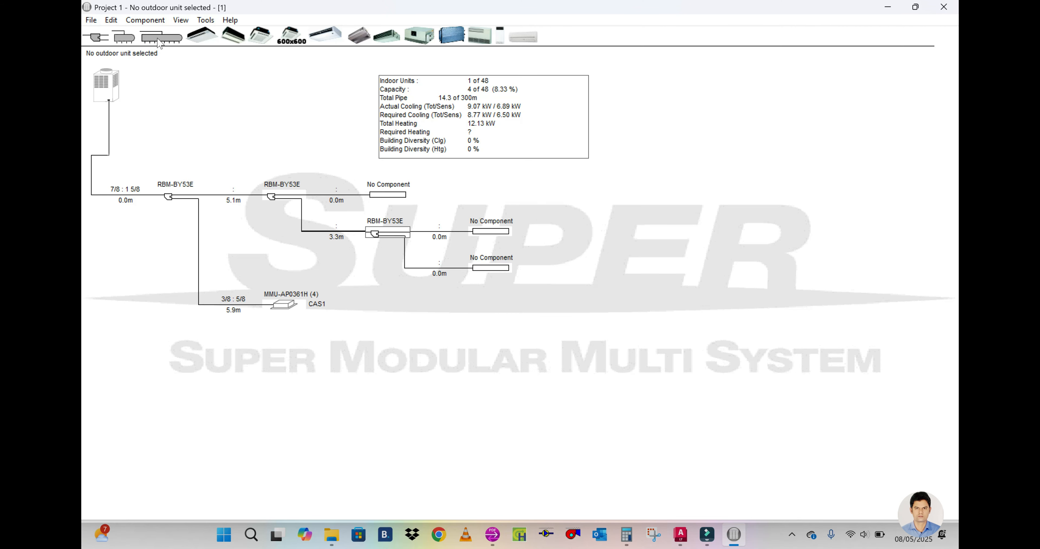
pyautogui.moveTo(522, 38); pyautogui.dragTo(491, 268)
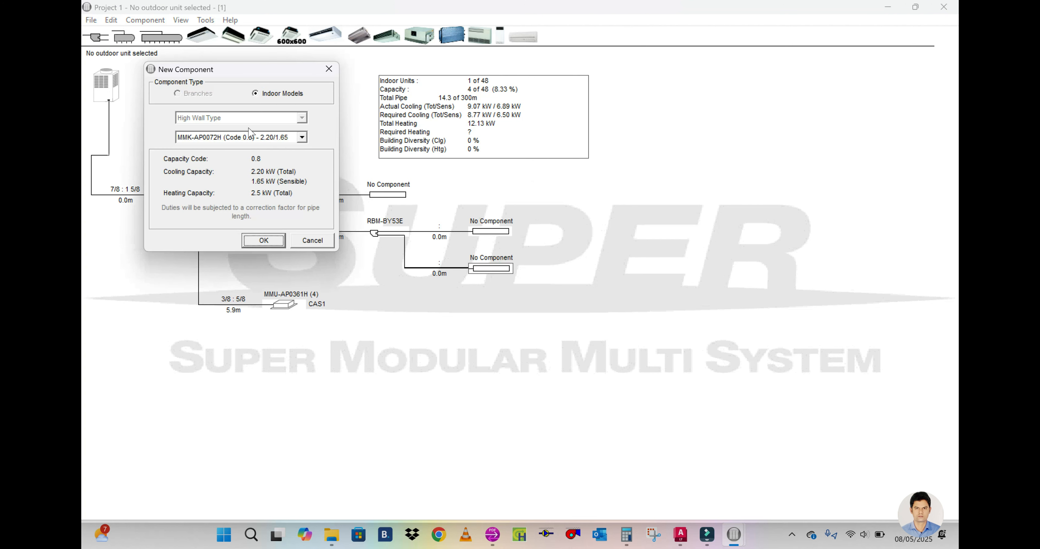
# Step: In Calculator, convert the tailor shop's 2.5 TR capacity to kilowatts by multiplying by 3.51
pyautogui.click(626, 535)
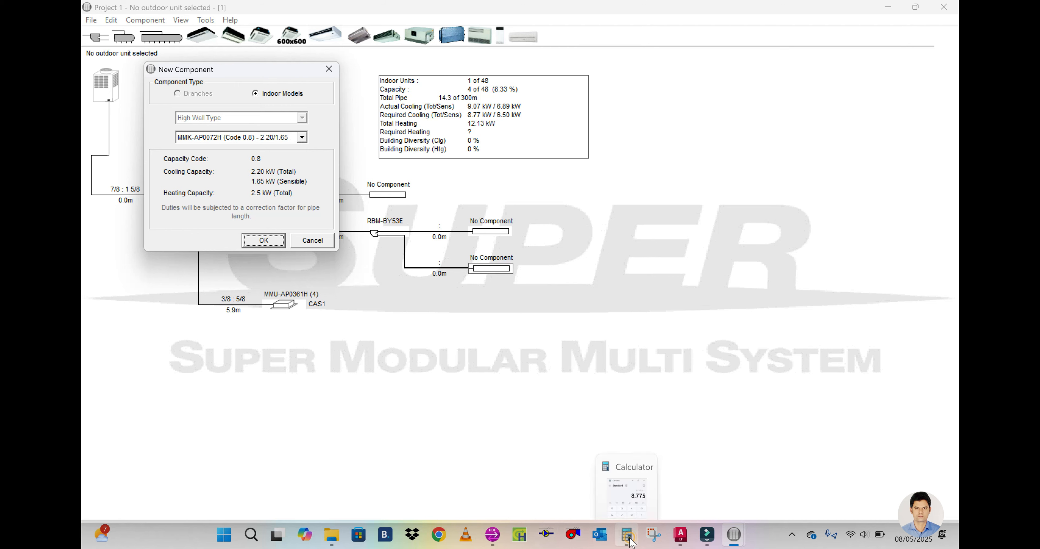
pyautogui.click(756, 265)
pyautogui.click(710, 397)
pyautogui.click(757, 430)
pyautogui.click(714, 368)
pyautogui.click(804, 335)
pyautogui.click(758, 400)
pyautogui.click(758, 427)
pyautogui.click(700, 363)
pyautogui.click(670, 406)
pyautogui.click(792, 422)
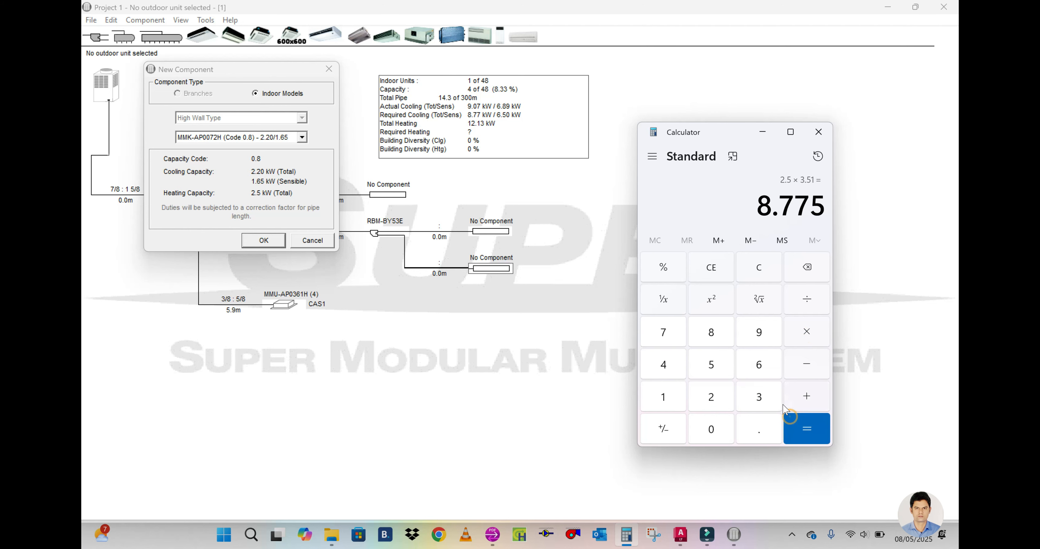
pyautogui.click(763, 141)
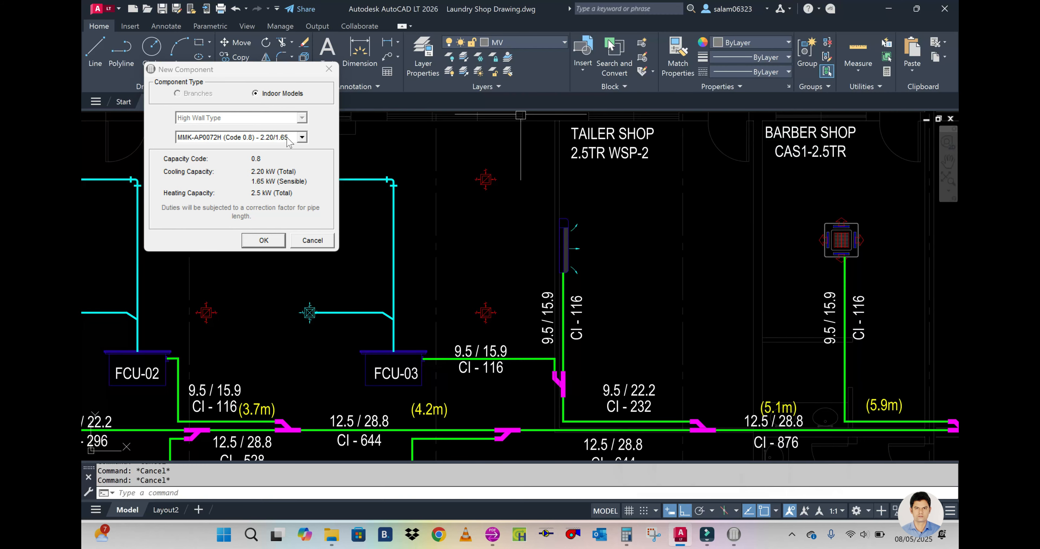
# Step: Choose model MMK-AP0241H (Code 2.5) for the new high wall unit and accept it
pyautogui.click(302, 137)
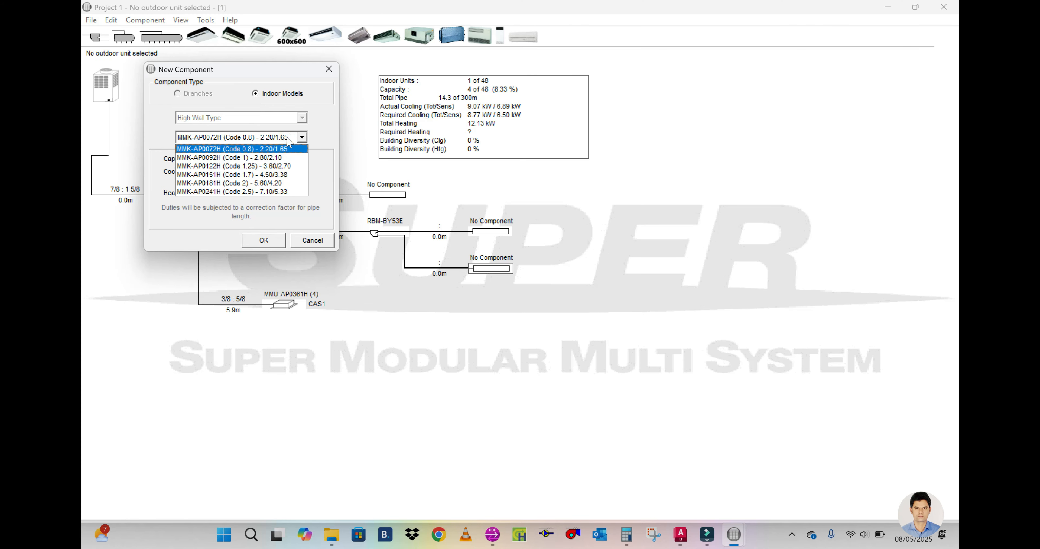
pyautogui.click(278, 192)
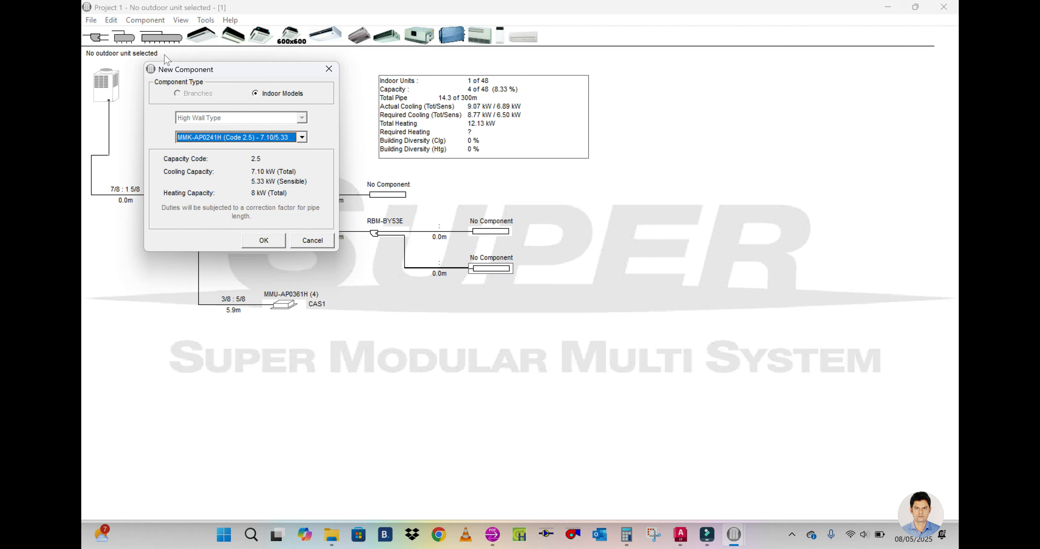
pyautogui.click(262, 241)
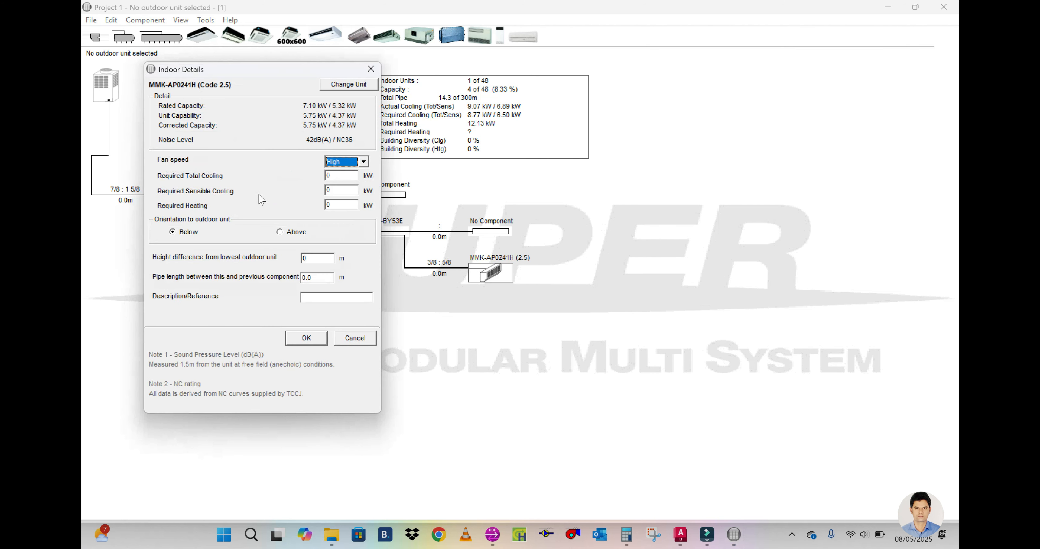
# Step: Set the wall unit's required total cooling to 5.5 kW, sensible cooling to 4 kW and height difference from the lowest outdoor unit to 4 m
pyautogui.click(335, 176)
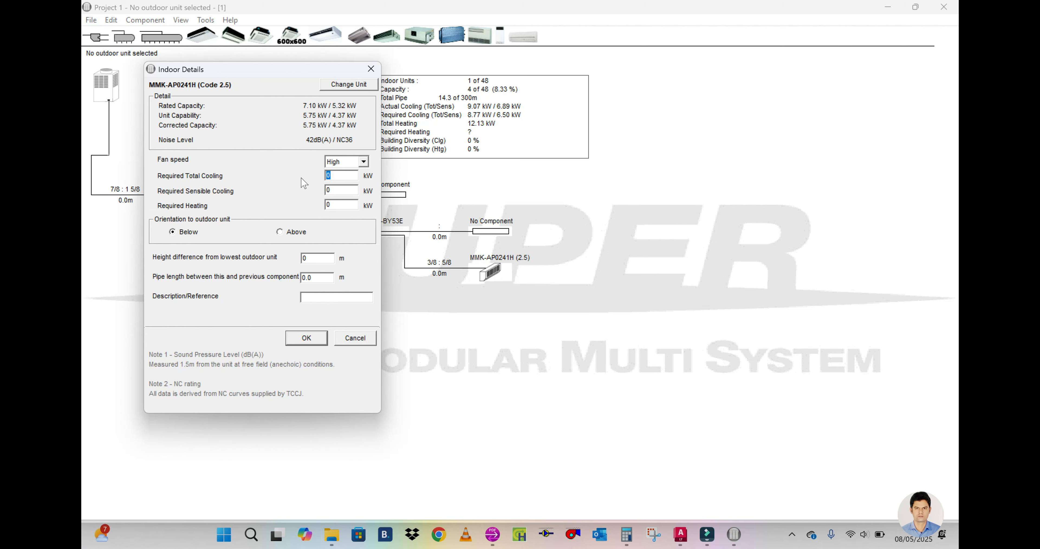
pyautogui.press('BackSpace')
pyautogui.write('.5')
pyautogui.click(338, 188)
pyautogui.press('Tab')
pyautogui.write('4')
pyautogui.click(340, 204)
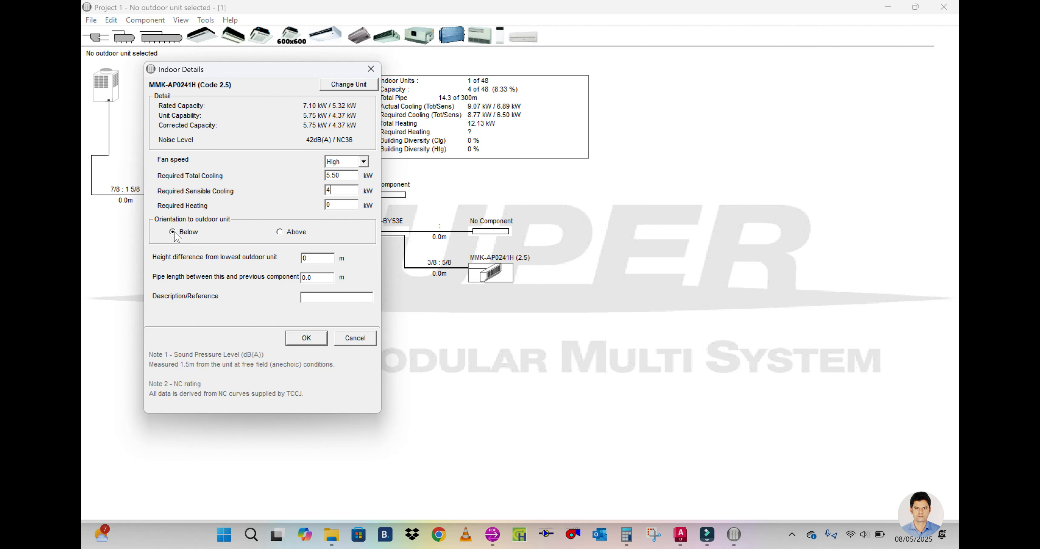
pyautogui.click(302, 259)
pyautogui.write('4')
# Step: In AutoCAD, measure the pipe from the tailor shop/FCU-03 joint to the tailor shop's wall unit with DIST
pyautogui.moveTo(681, 534)
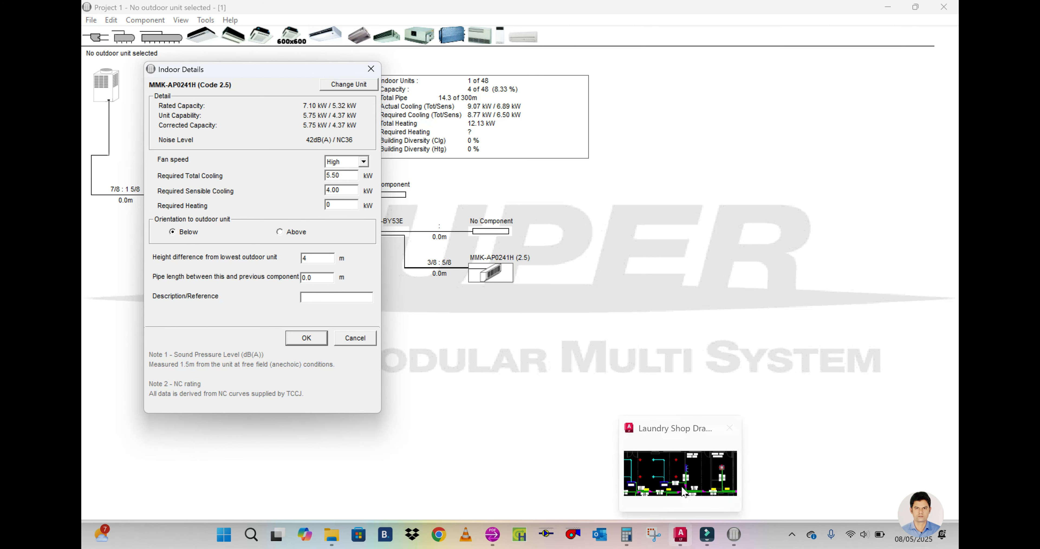
pyautogui.click(682, 483)
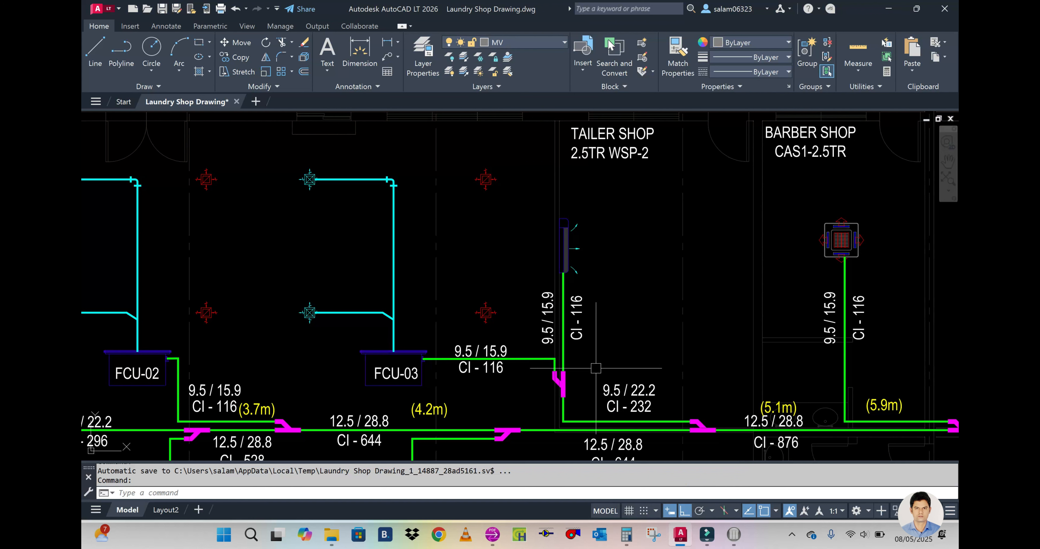
pyautogui.write('d')
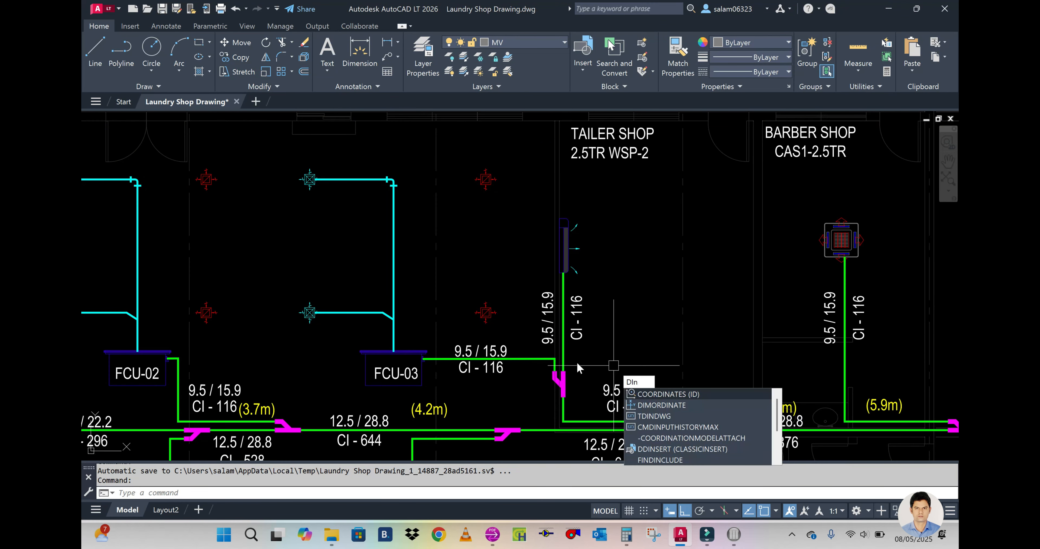
pyautogui.write('i')
pyautogui.press('Return')
pyautogui.click(560, 382)
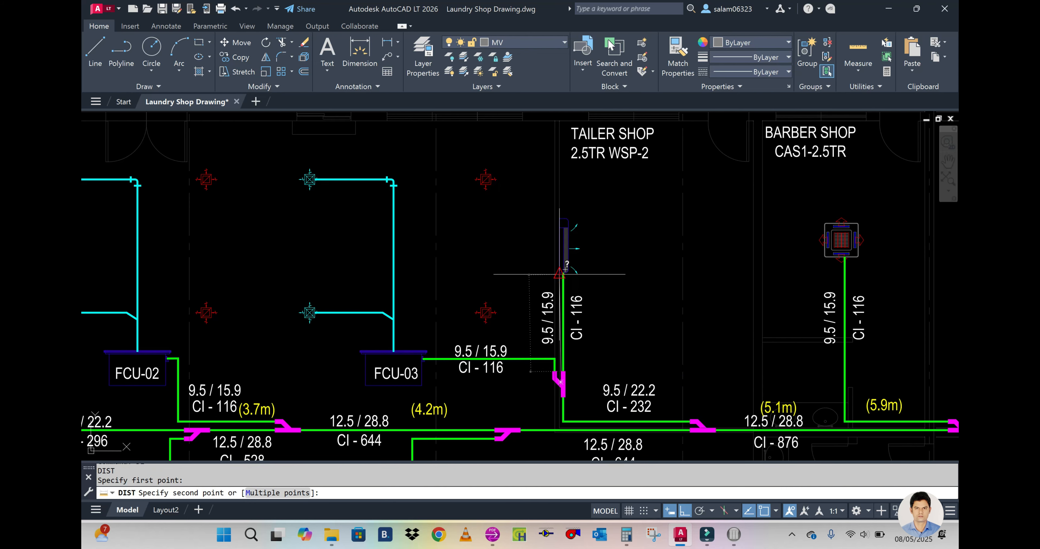
pyautogui.press('Escape')
# Step: Back in the selection program's indoor details, set the pipe length before the wall unit to 2.1 m
pyautogui.moveTo(734, 533)
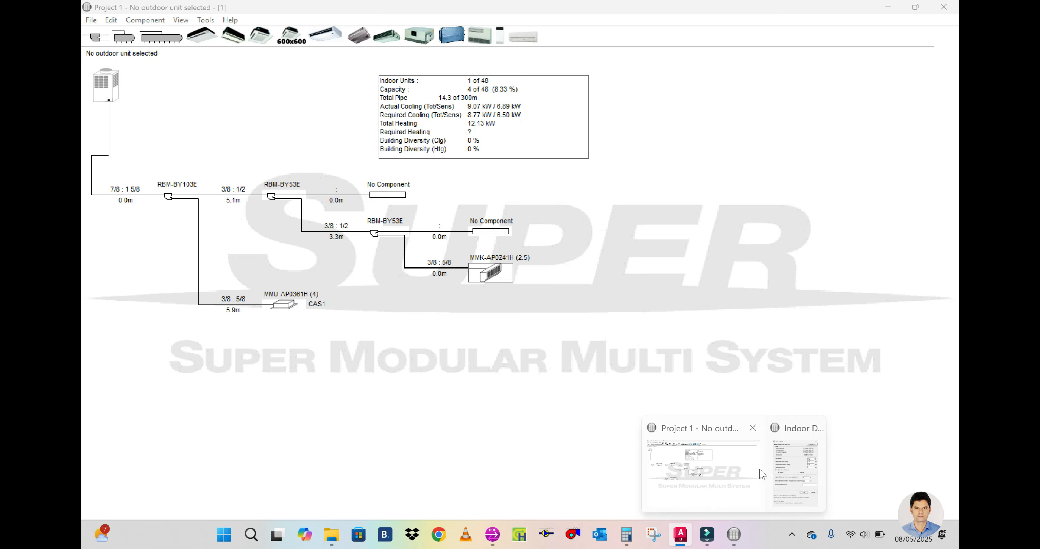
pyautogui.click(798, 466)
pyautogui.click(317, 278)
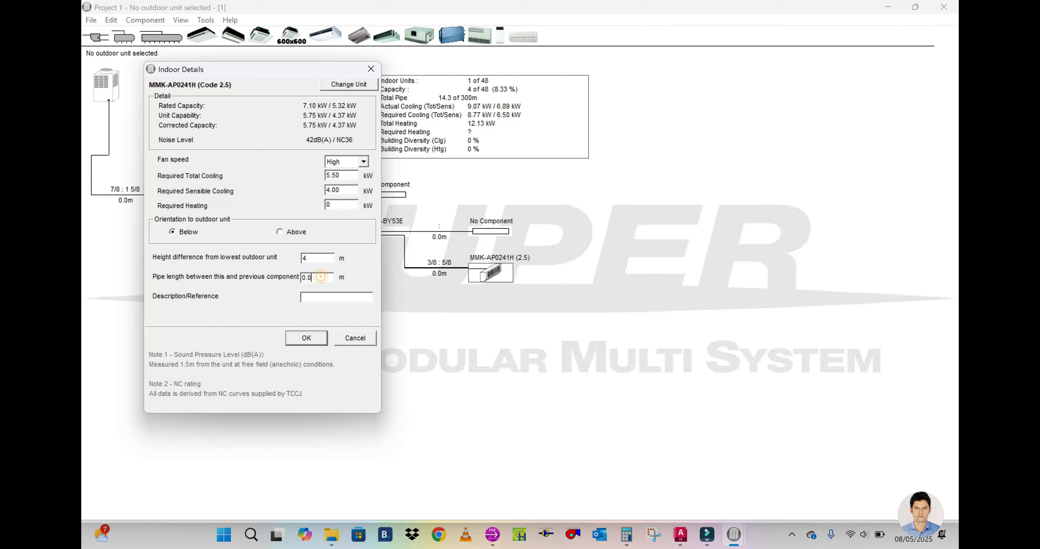
pyautogui.write('2.1')
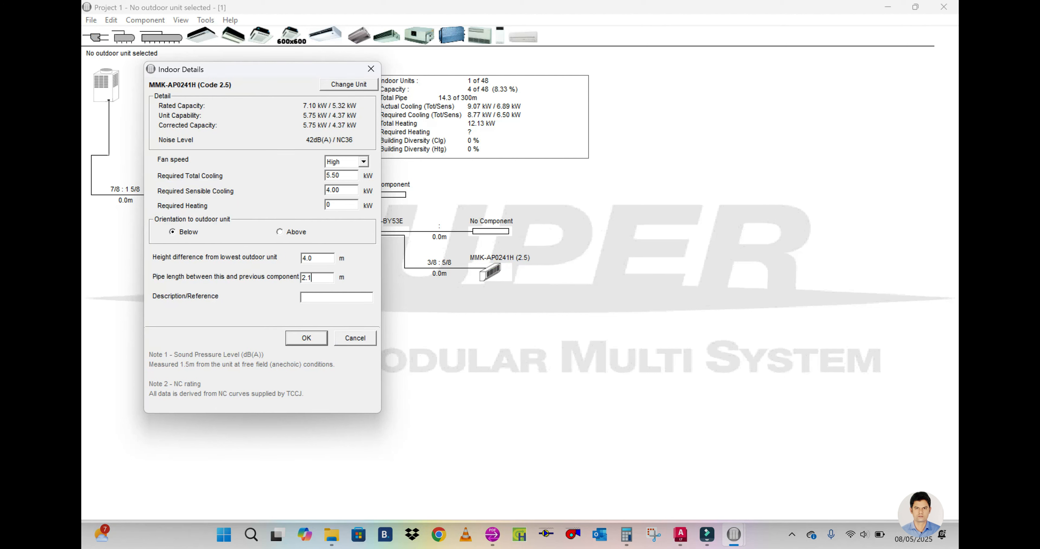
# Step: Check the tailor shop unit's tag in the AutoCAD layout, enter WSP2 as the wall unit's description and accept its details
pyautogui.click(323, 296)
pyautogui.moveTo(690, 531)
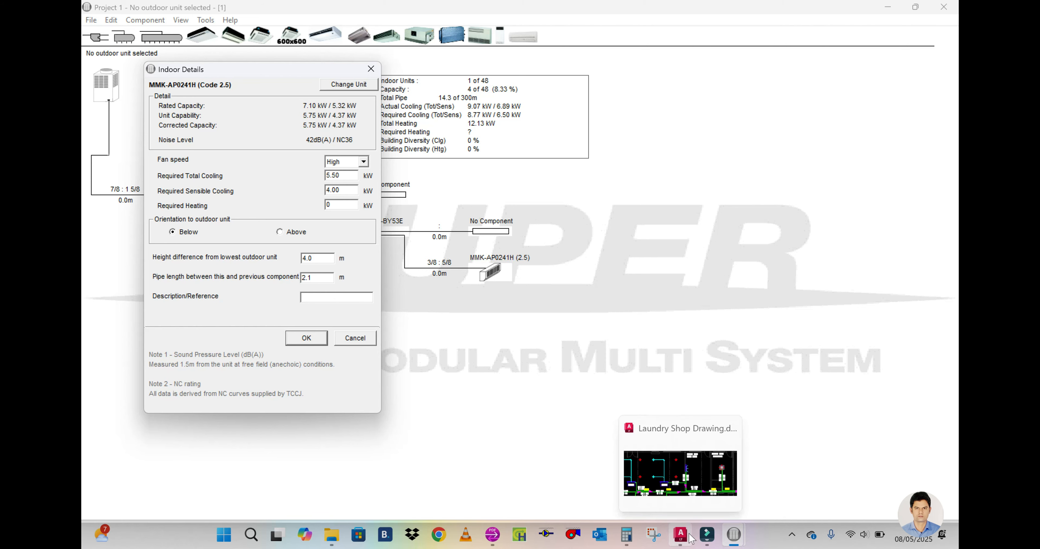
pyautogui.click(691, 474)
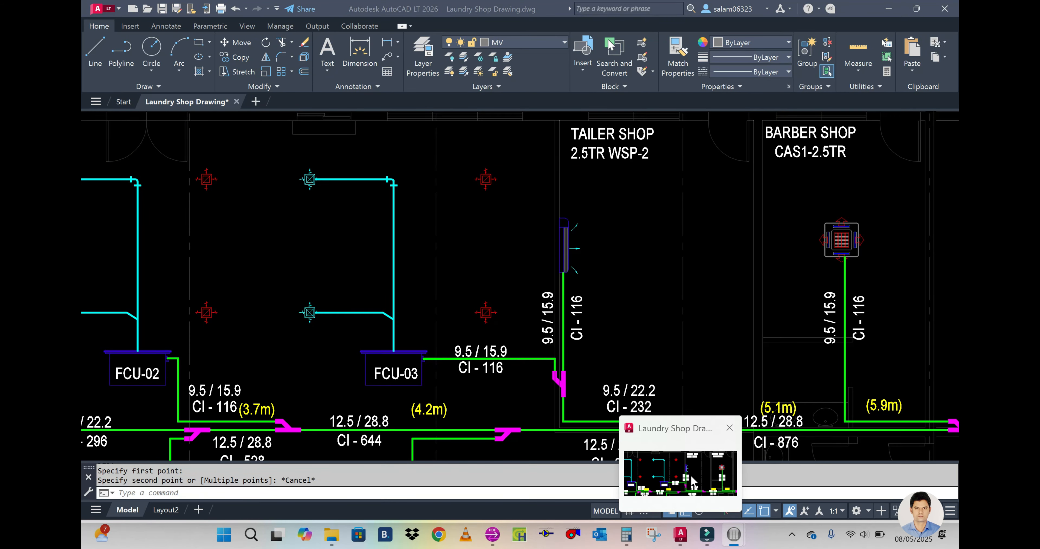
pyautogui.write('w')
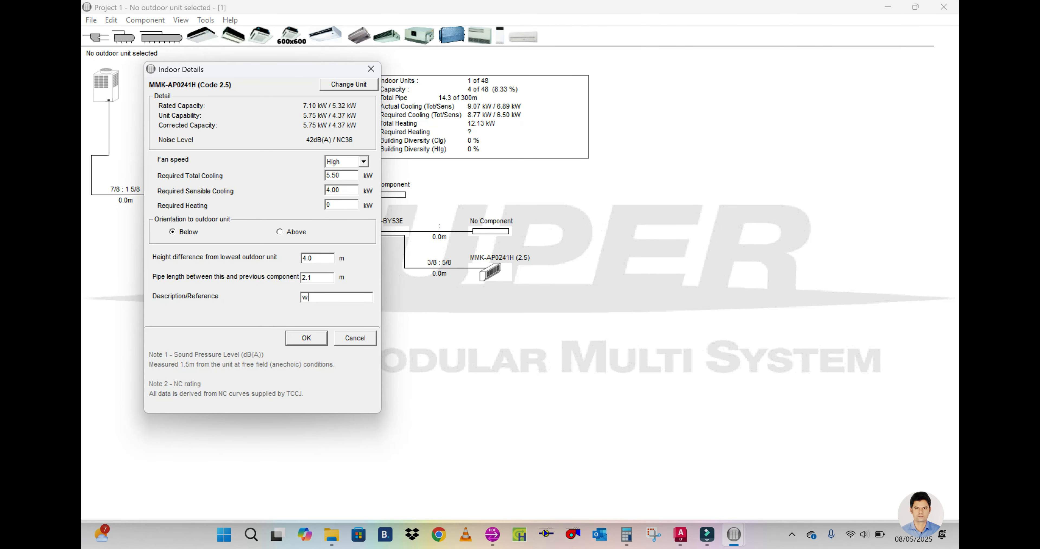
pyautogui.press('BackSpace')
pyautogui.press('capslock')
pyautogui.write('WSP')
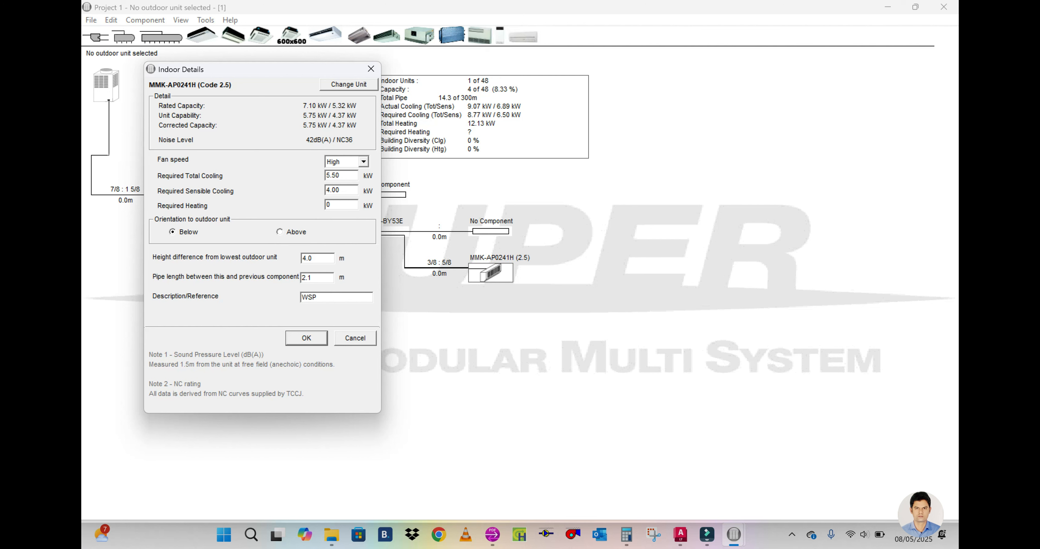
pyautogui.write('1')
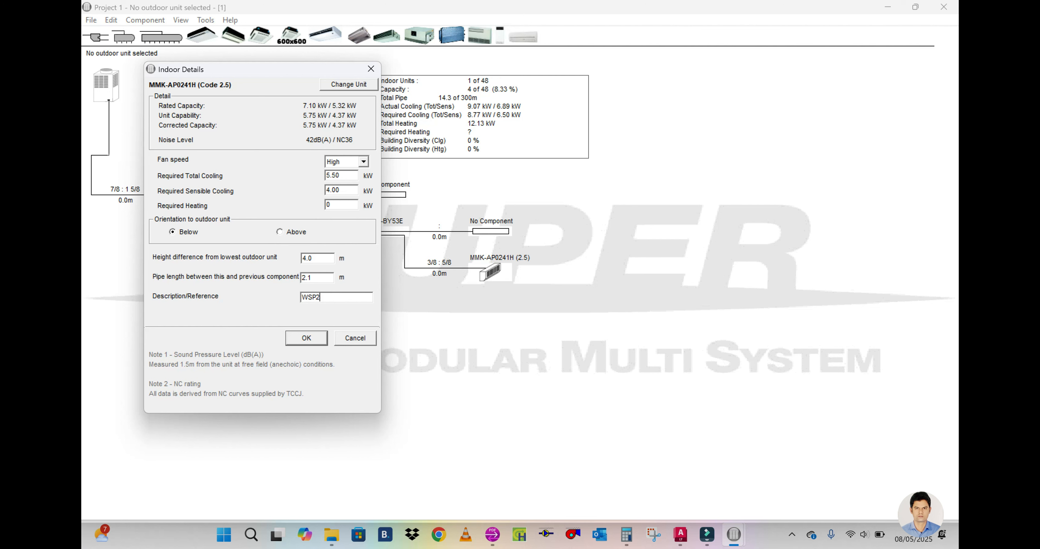
pyautogui.click(304, 340)
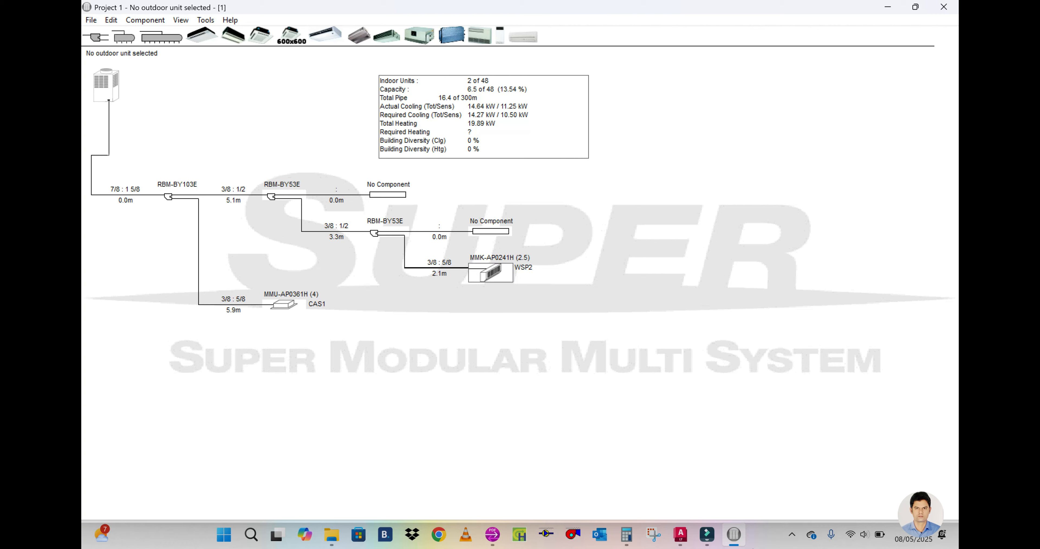
# Step: Review the laundry distribution bay's ductable units in the AutoCAD layout and convert their 5 TR capacity to kilowatts in Calculator
pyautogui.click(680, 533)
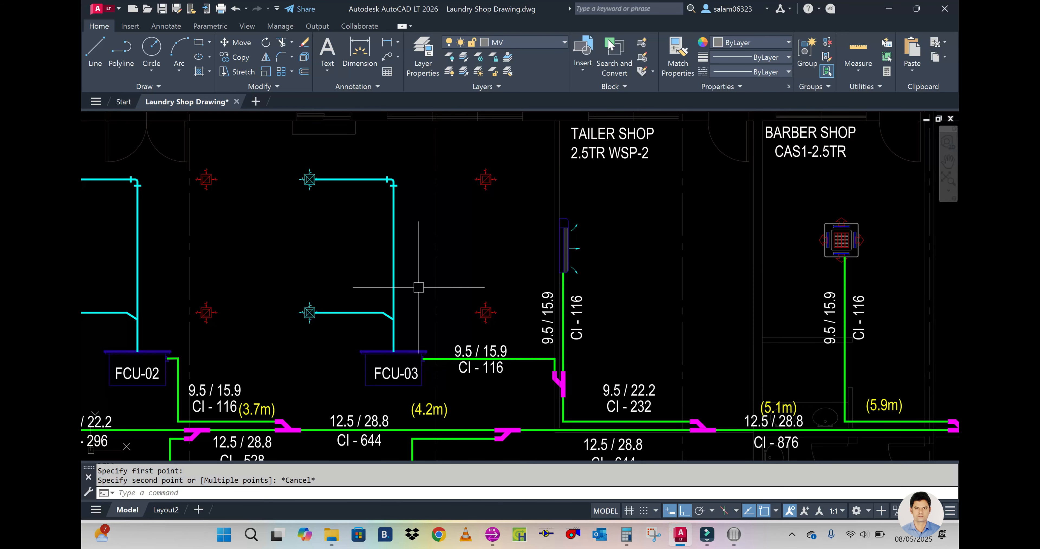
pyautogui.scroll(-5, 418, 293)
pyautogui.scroll(5, 279, 284)
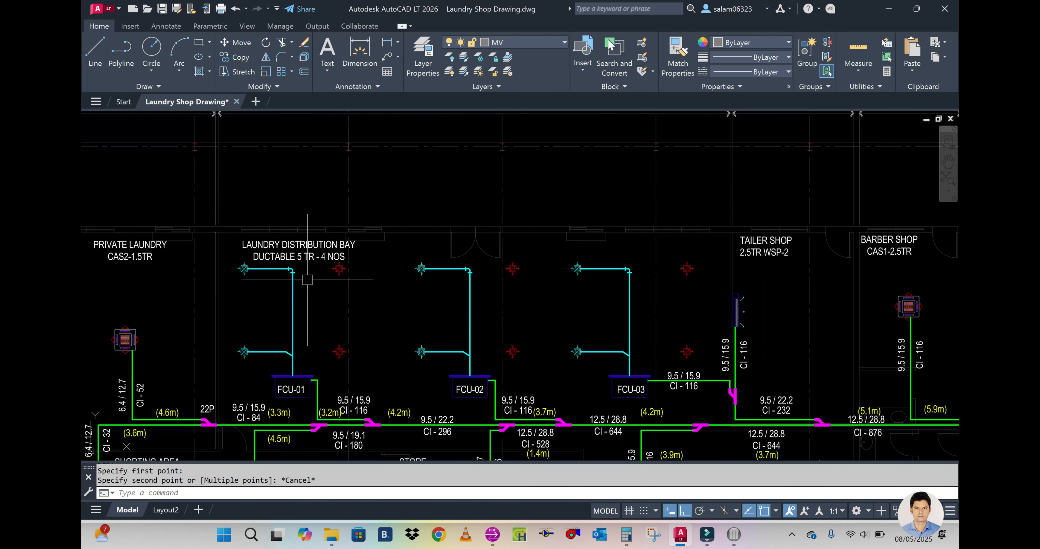
pyautogui.click(627, 533)
pyautogui.click(738, 267)
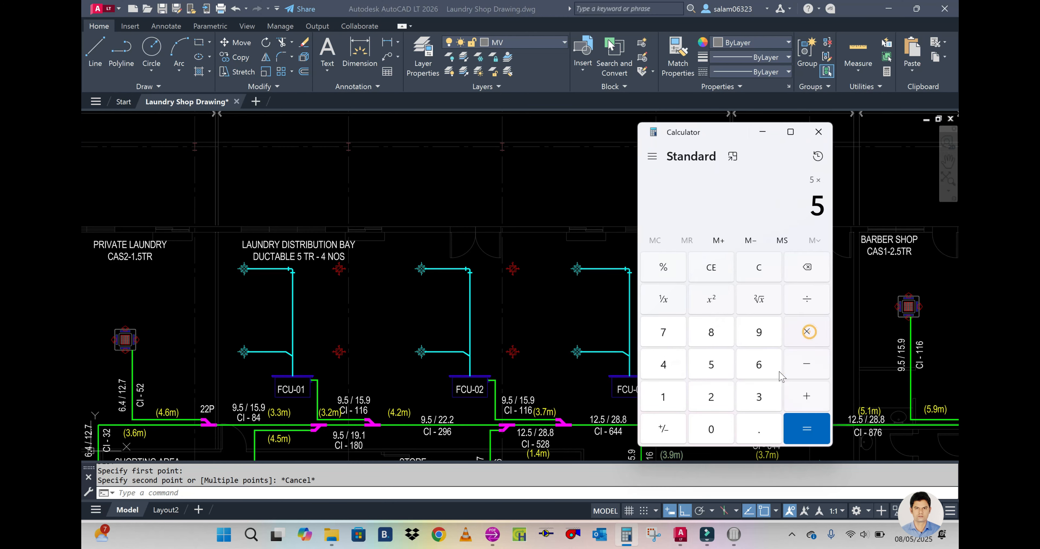
pyautogui.click(755, 422)
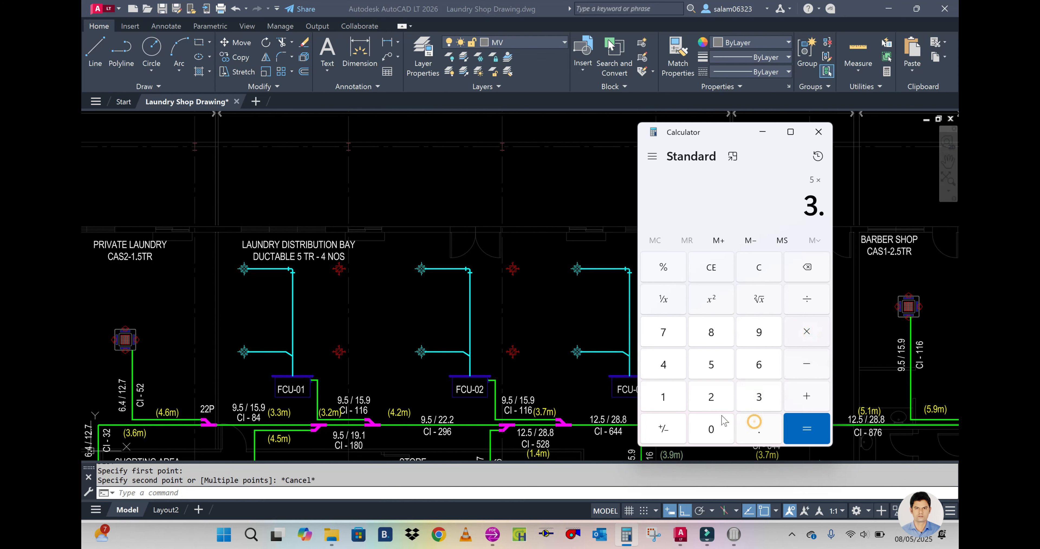
pyautogui.click(701, 374)
pyautogui.click(805, 426)
pyautogui.click(762, 131)
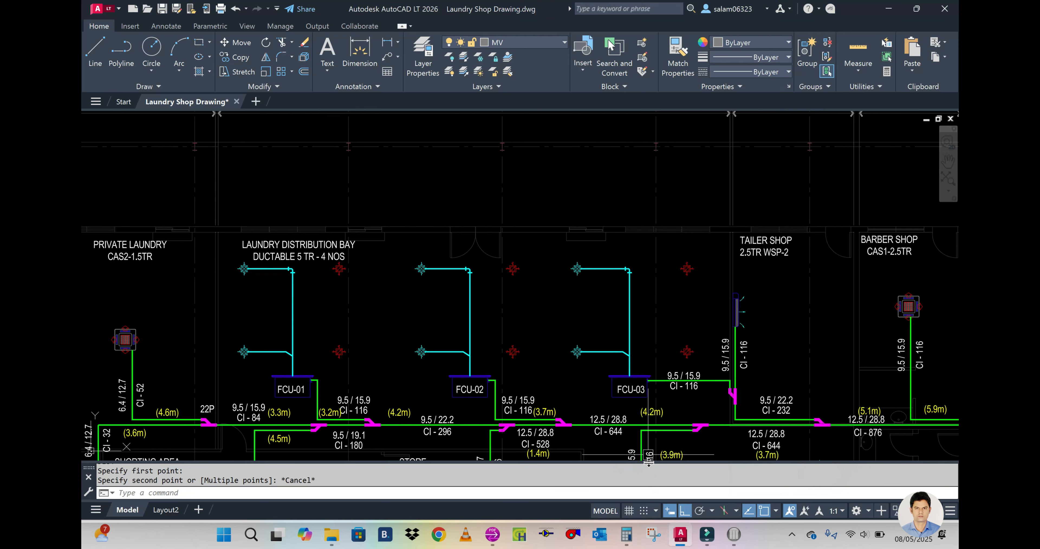
# Step: Return to the selection program and add ducted high static unit MMD-AP0721H (Code 8) at the open branch end above WSP2
pyautogui.click(734, 534)
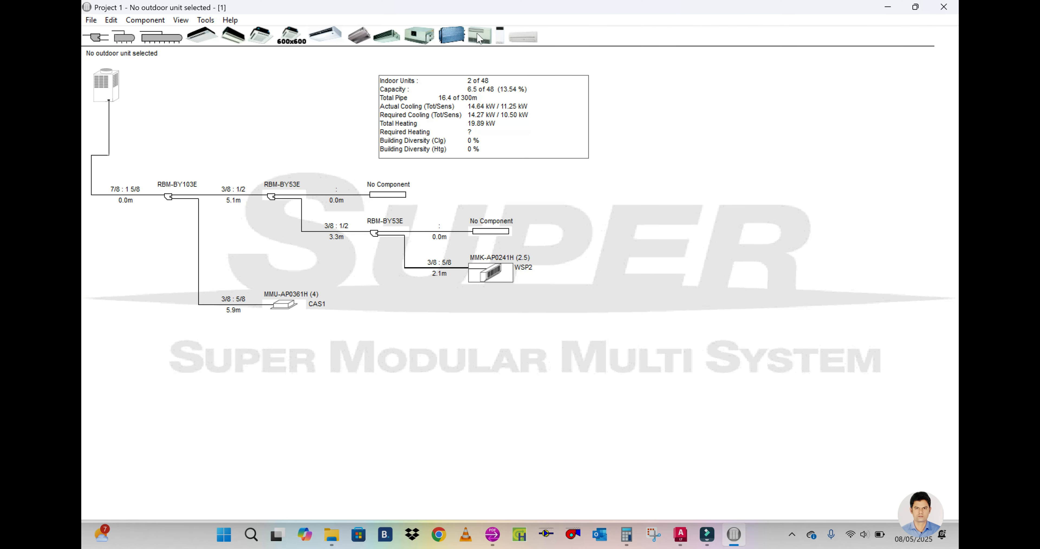
pyautogui.click(415, 34)
pyautogui.click(501, 228)
pyautogui.click(284, 137)
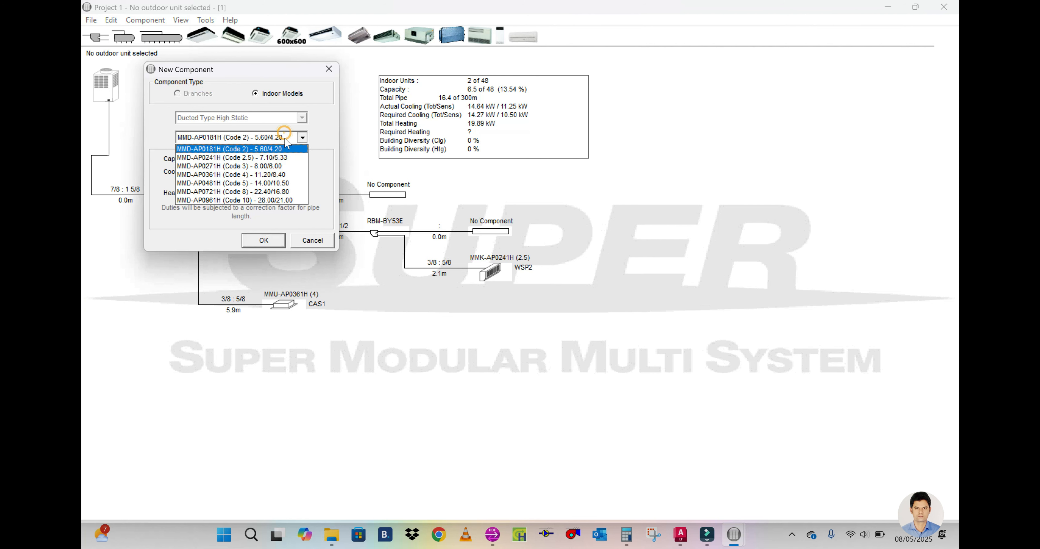
pyautogui.click(275, 192)
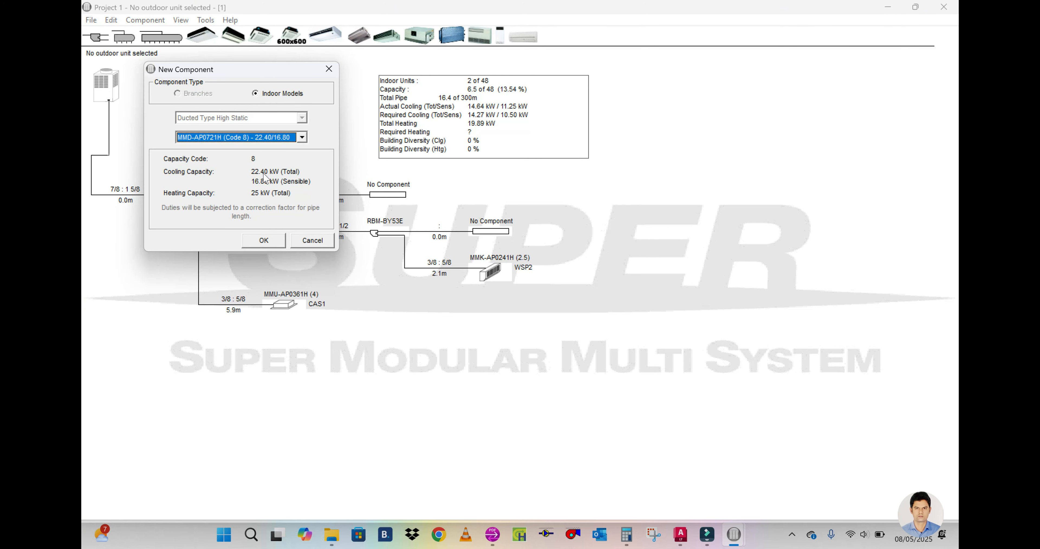
pyautogui.click(263, 240)
# Step: Set the ducted unit's required total cooling to 17.5 kW, required sensible cooling to 13 kW and height difference to 4 m
pyautogui.click(338, 177)
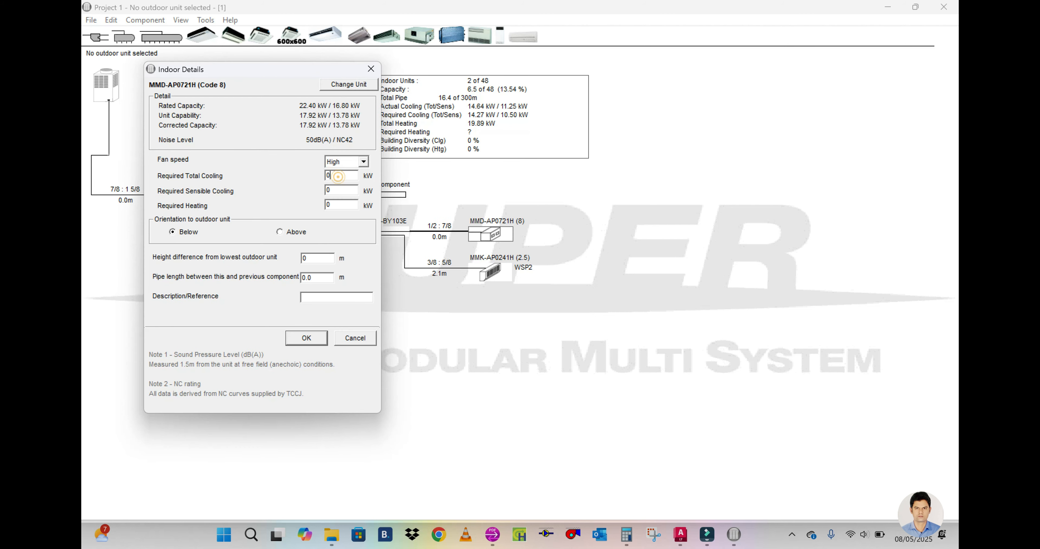
pyautogui.write('17.5')
pyautogui.click(329, 190)
pyautogui.write('17.')
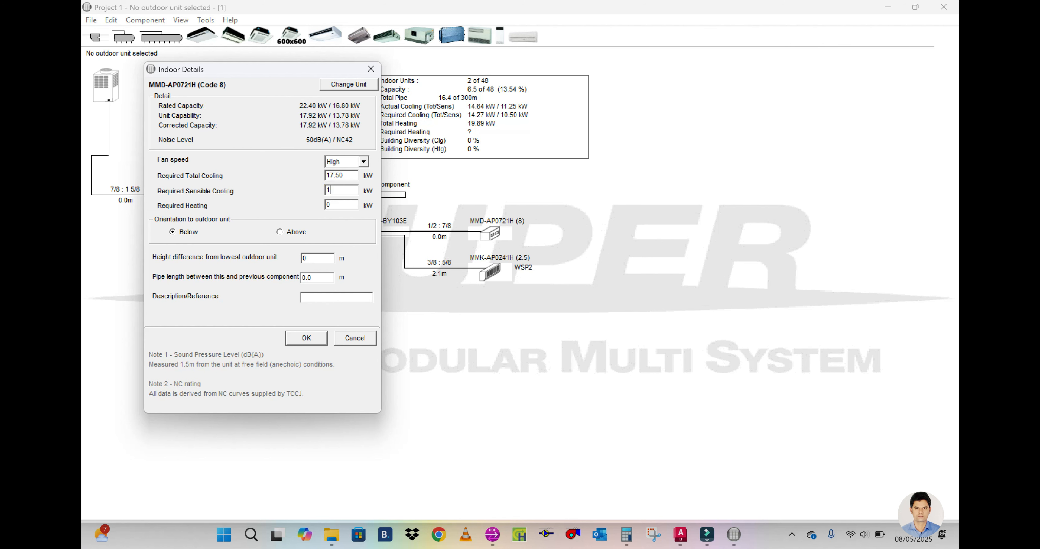
pyautogui.write('5')
pyautogui.press('BackSpace')
pyautogui.write('3')
pyautogui.write('4')
pyautogui.press('Tab')
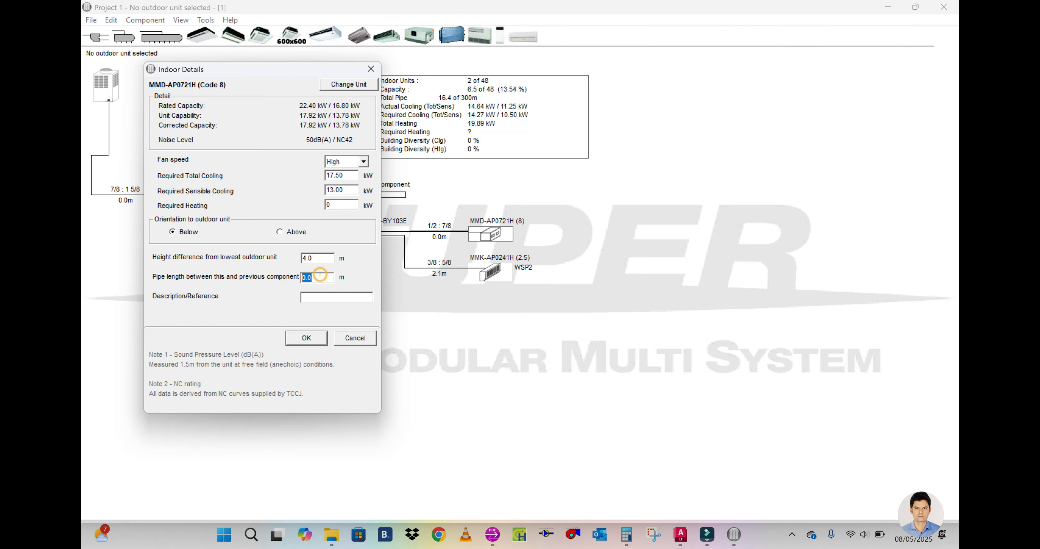
# Step: In AutoCAD, measure the pipe from FCU-03 to the tailor shop branch joint with DIST
pyautogui.click(681, 536)
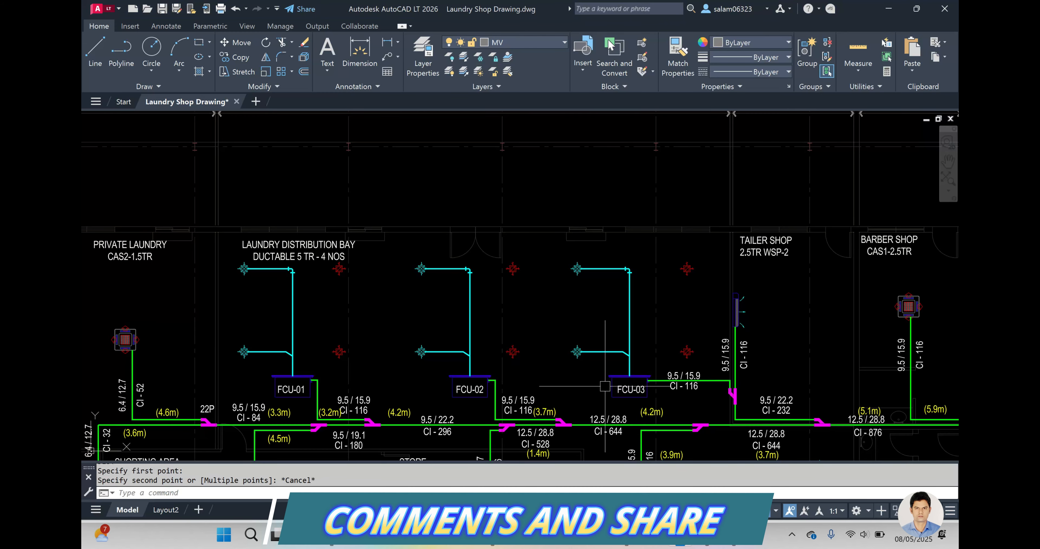
pyautogui.scroll(2, 702, 395)
pyautogui.write('DI')
pyautogui.press('Return')
pyautogui.click(624, 375)
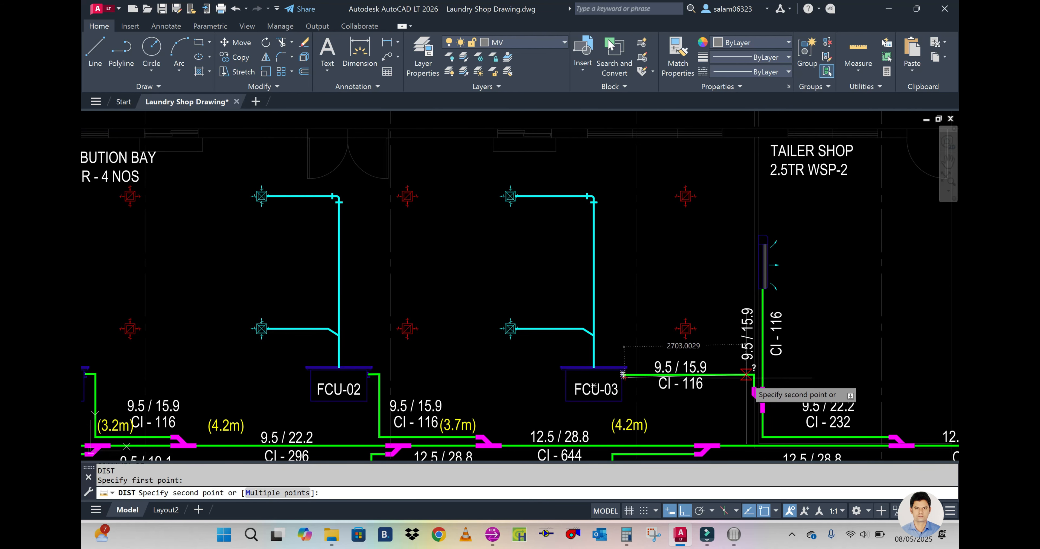
pyautogui.press('Escape')
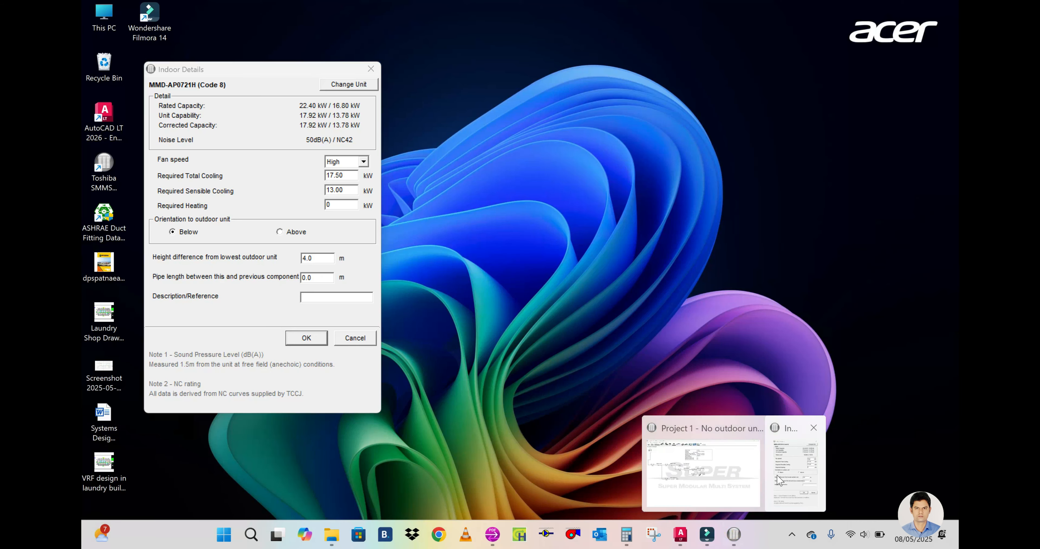
# Step: Back in the selection program's indoor details, set the pipe length before the ducted unit to 3.0 m
pyautogui.click(777, 474)
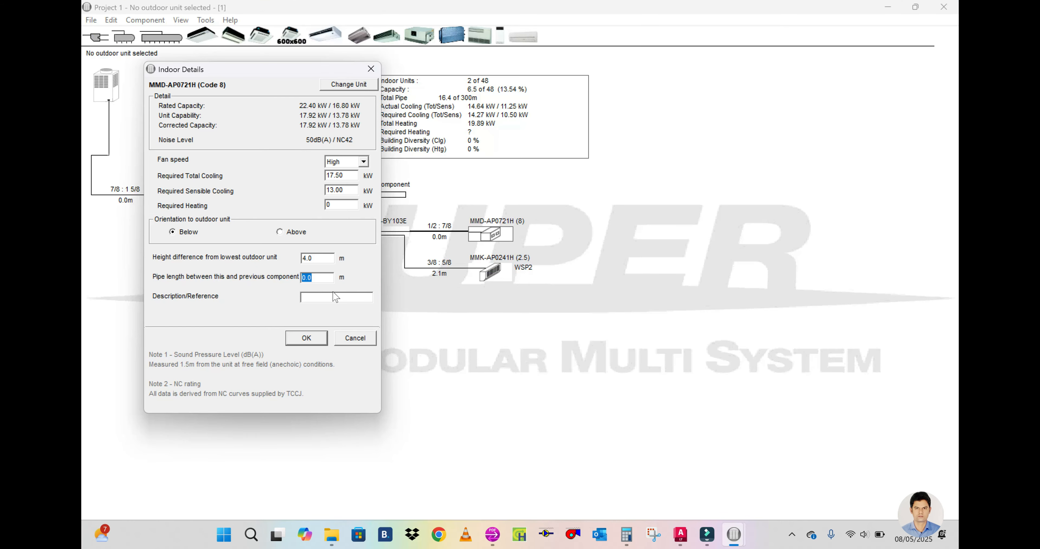
pyautogui.write('3')
pyautogui.press('Tab')
# Step: Check the ducted unit's tag in the AutoCAD layout, enter FCU-03 as its description and accept its details
pyautogui.moveTo(680, 533)
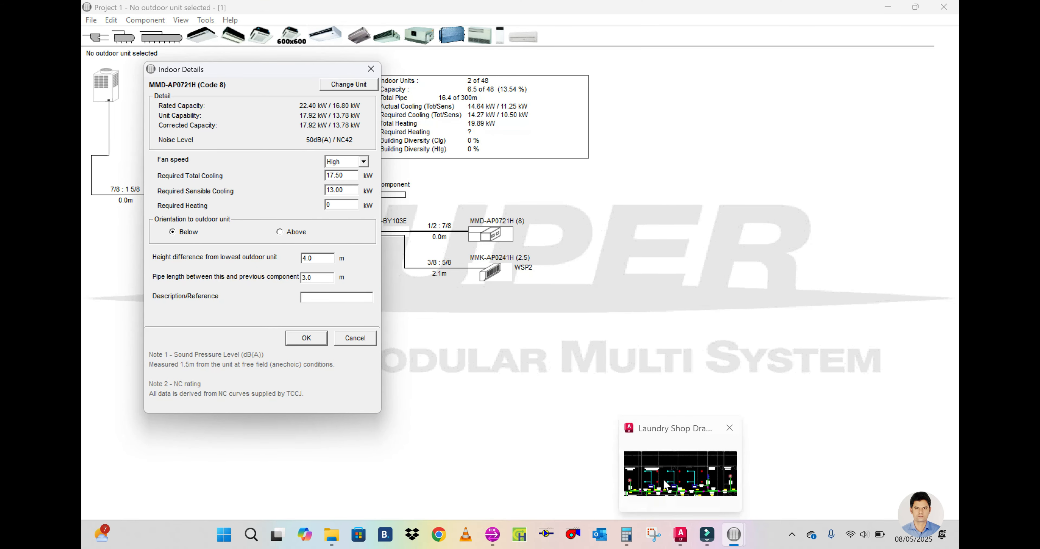
pyautogui.click(666, 484)
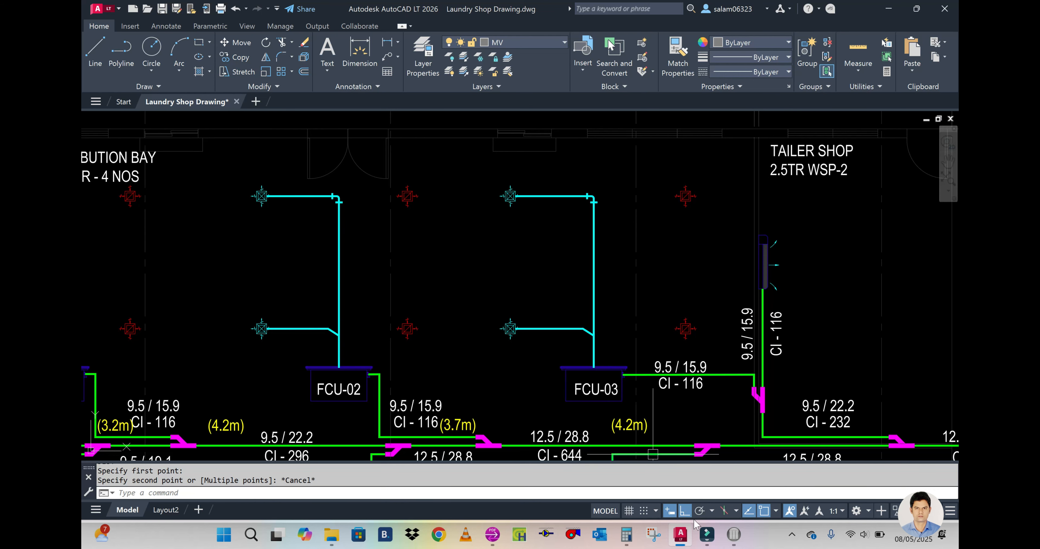
pyautogui.moveTo(734, 534)
pyautogui.click(723, 465)
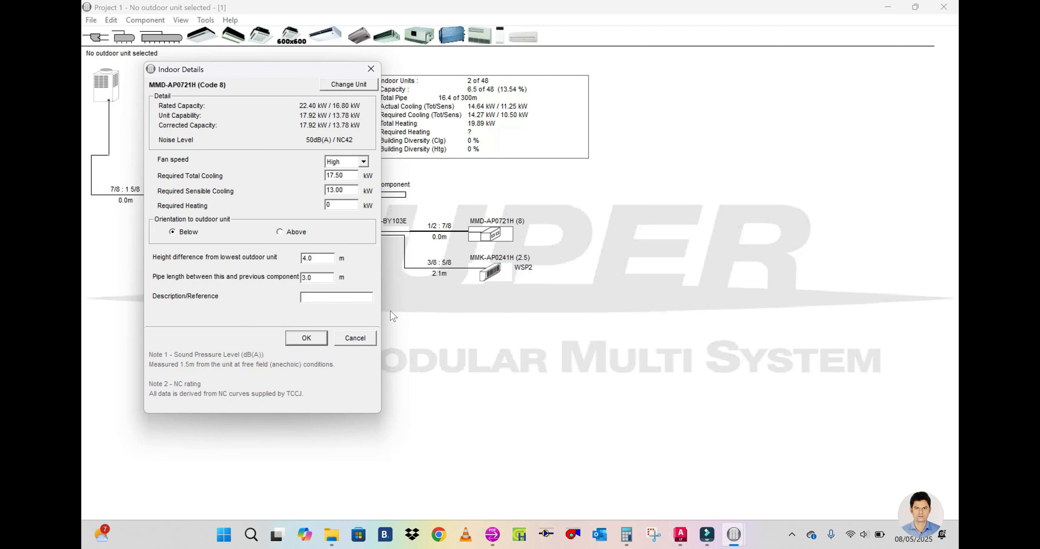
pyautogui.write('fcu')
pyautogui.press('BackSpace')
pyautogui.press('BackSpace')
pyautogui.press('BackSpace')
pyautogui.write('fc')
pyautogui.press('BackSpace')
pyautogui.press('BackSpace')
pyautogui.write('FC3')
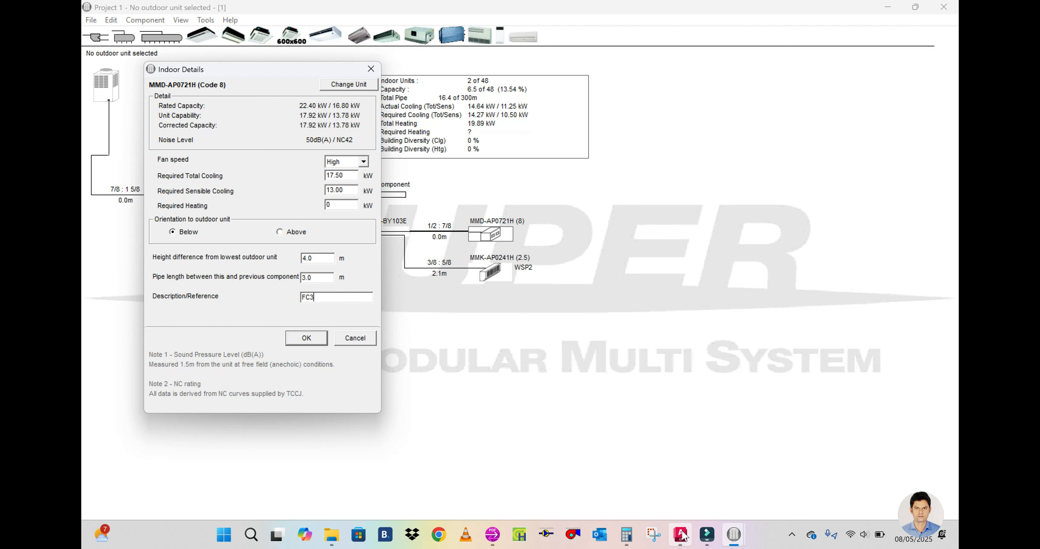
pyautogui.moveTo(683, 533)
pyautogui.click(708, 495)
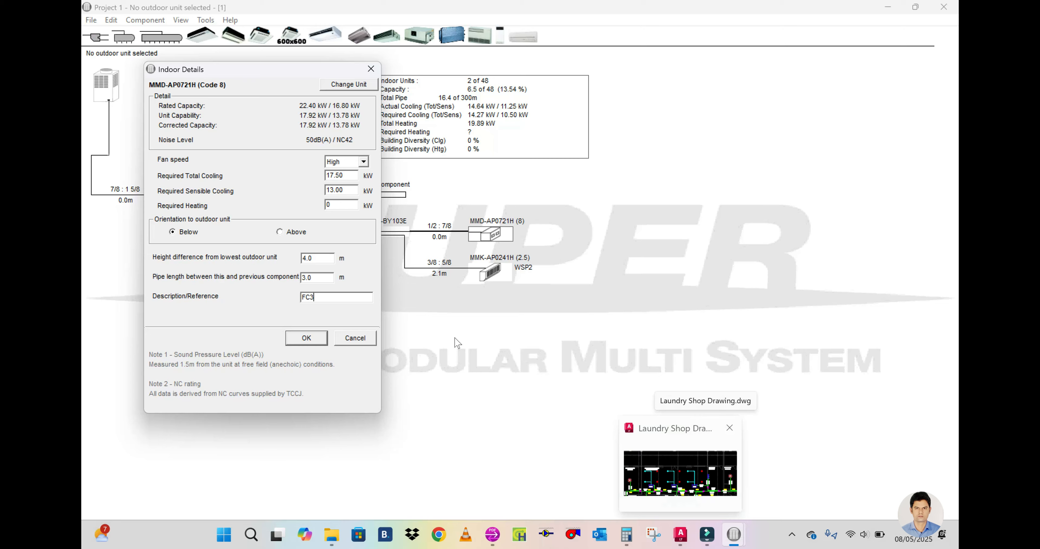
pyautogui.press('BackSpace')
pyautogui.write('U-03')
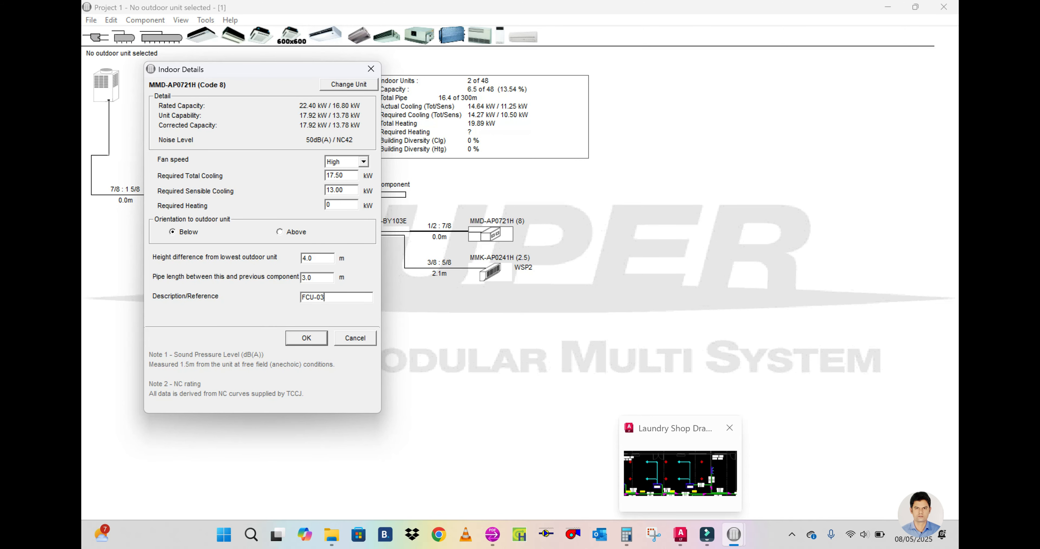
pyautogui.click(305, 338)
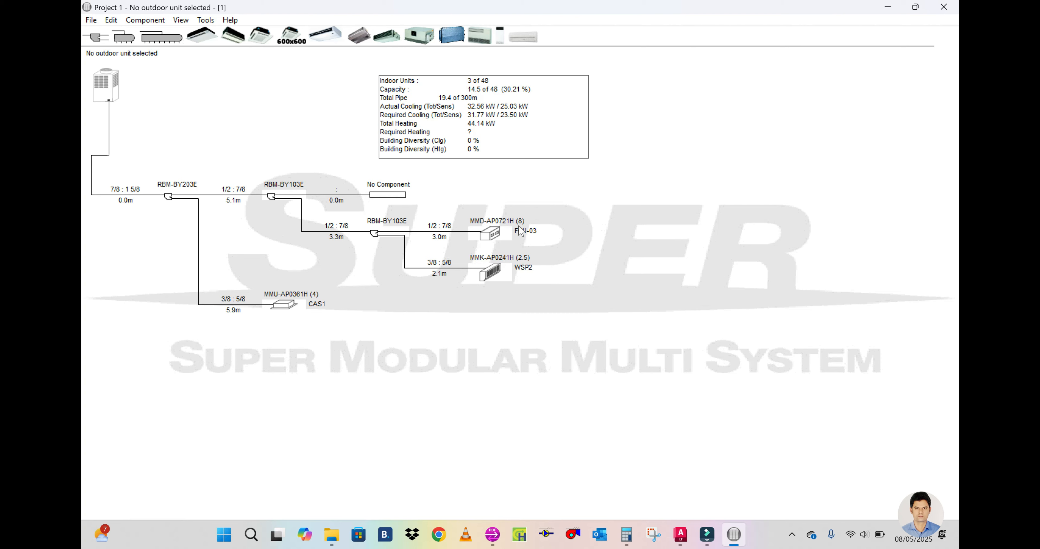
# Step: Review the main line's next joint near FCU-04 in AutoCAD and add a branch joint at the main line's open end in the selection program
pyautogui.click(682, 540)
pyautogui.scroll(-2, 637, 411)
pyautogui.moveTo(637, 411); pyautogui.dragTo(625, 322, button='middle')
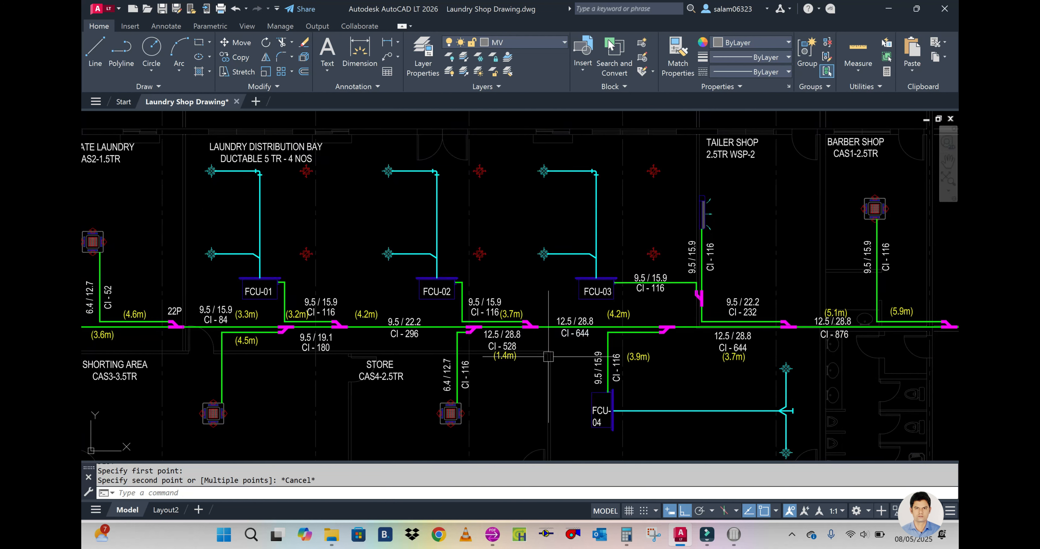
pyautogui.moveTo(734, 536)
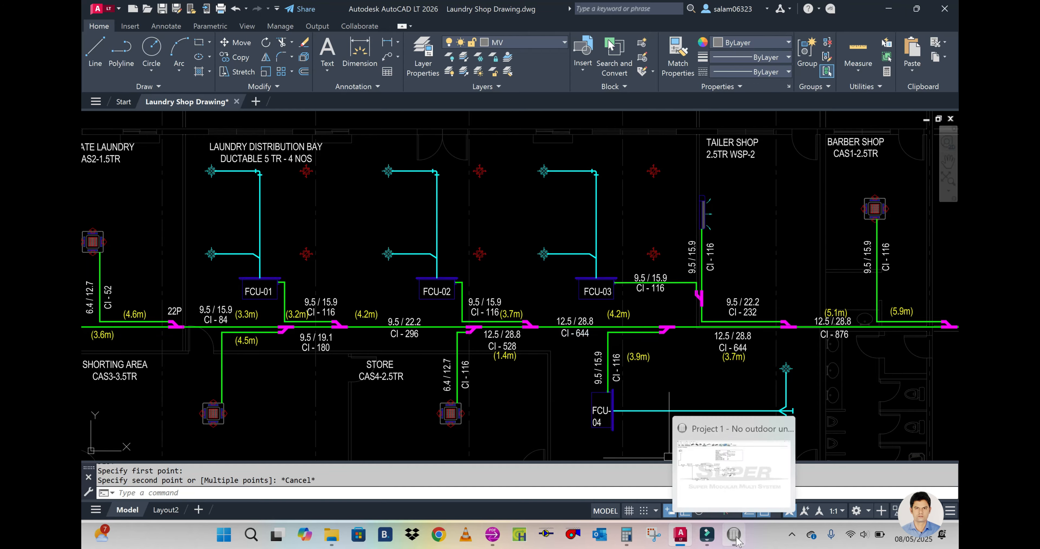
pyautogui.click(732, 484)
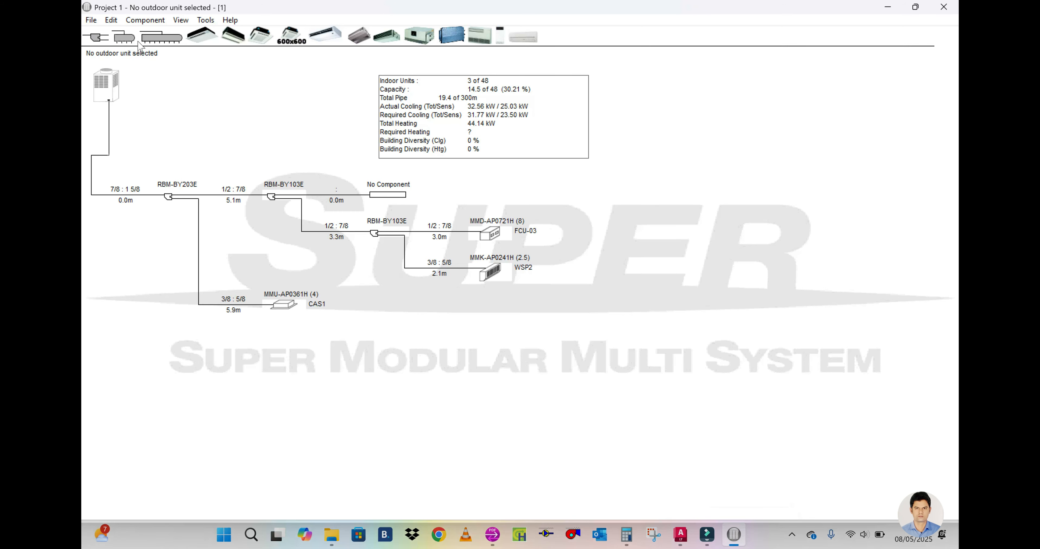
pyautogui.moveTo(395, 196); pyautogui.dragTo(394, 197)
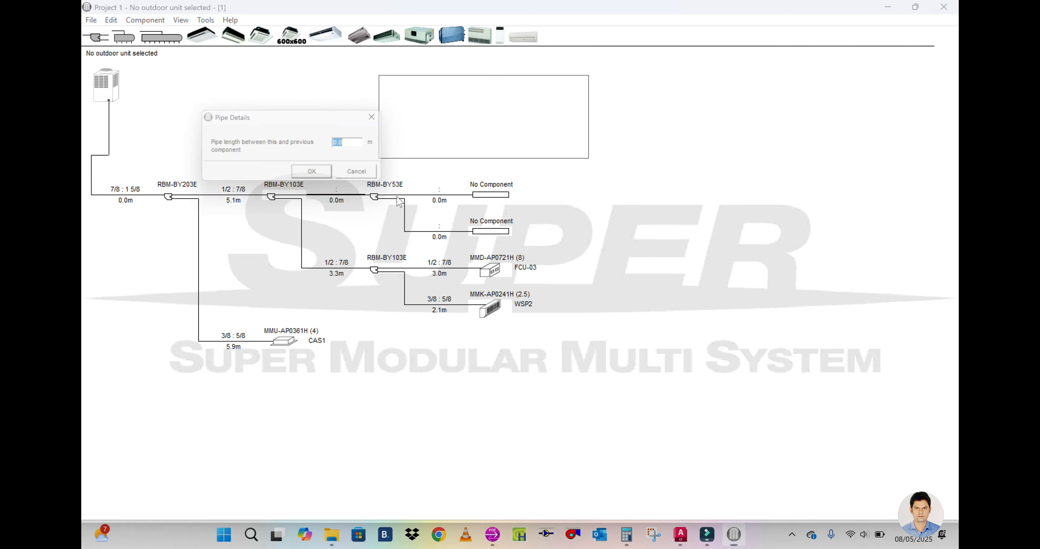
# Step: Check the main-line segment's length in the AutoCAD layout and set the pipe length before the new branch joint to 4.2 m
pyautogui.click(686, 536)
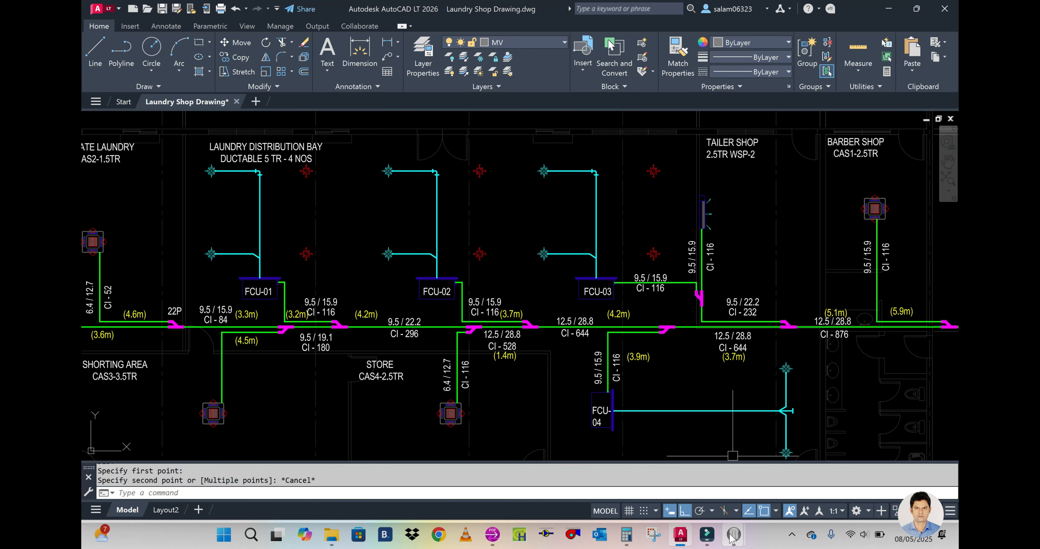
pyautogui.click(655, 469)
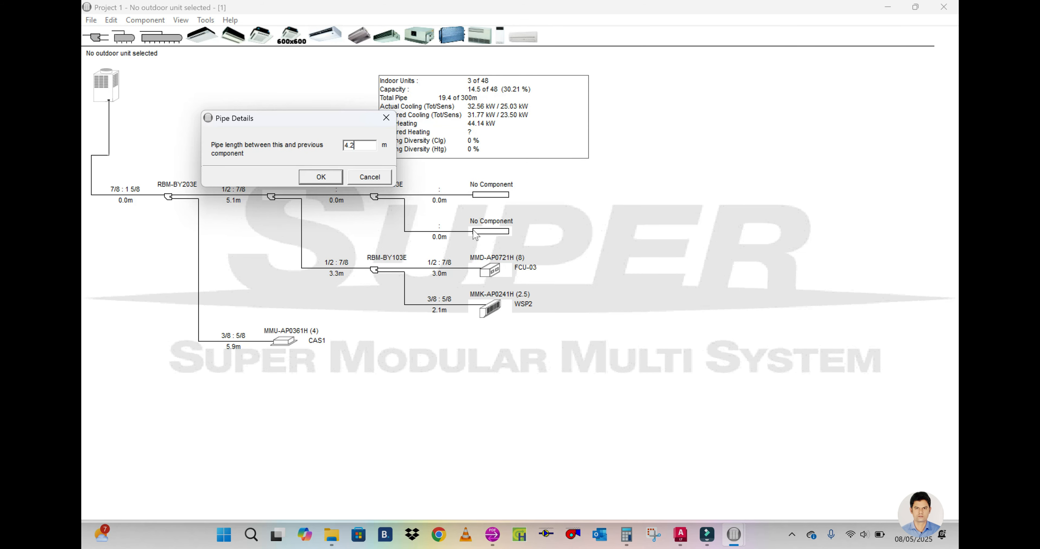
pyautogui.click(320, 177)
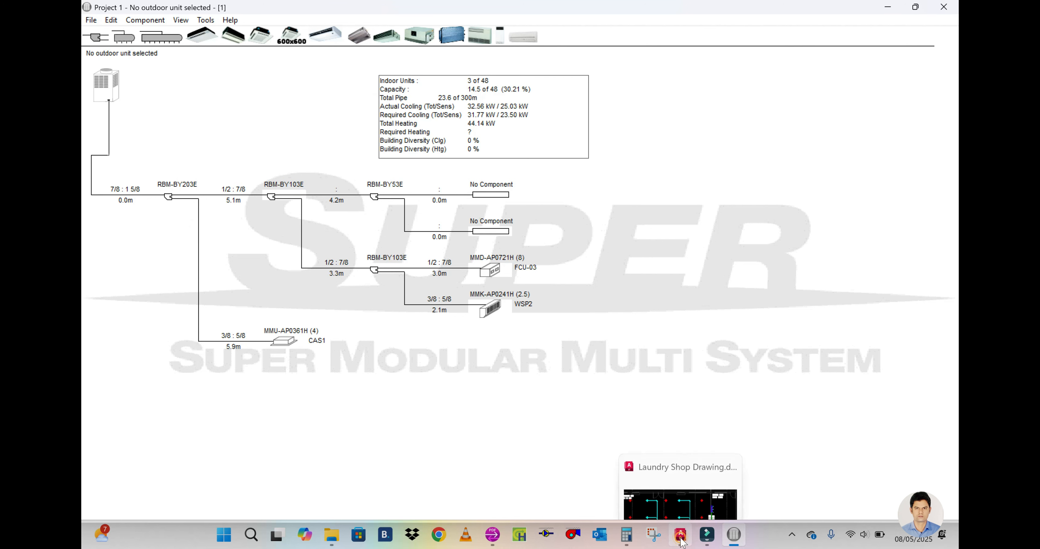
# Step: Check the next unit in AutoCAD, copy the FCU-03 ducted unit to the new joint's lower open end and accept its details
pyautogui.click(692, 544)
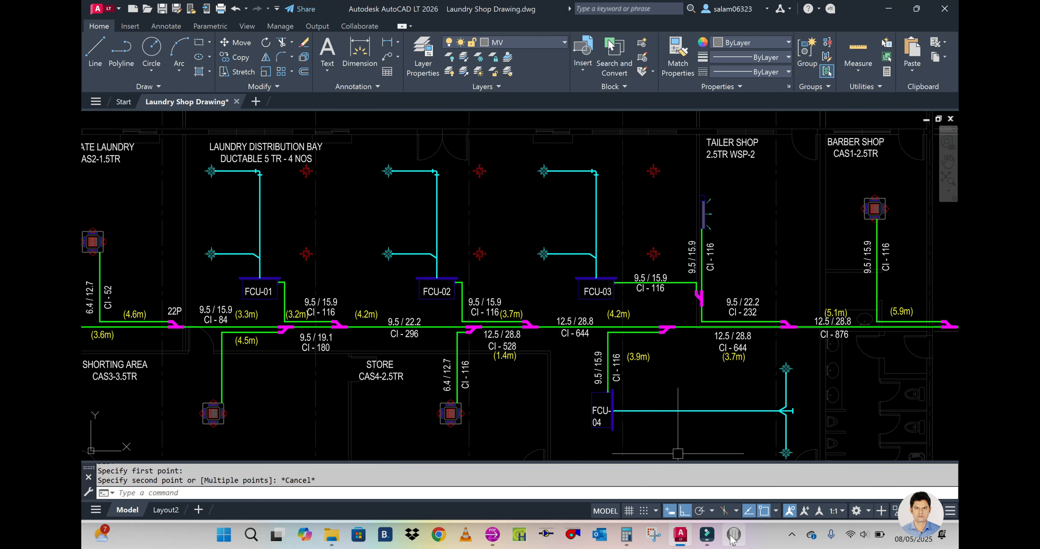
pyautogui.moveTo(733, 536)
pyautogui.click(703, 422)
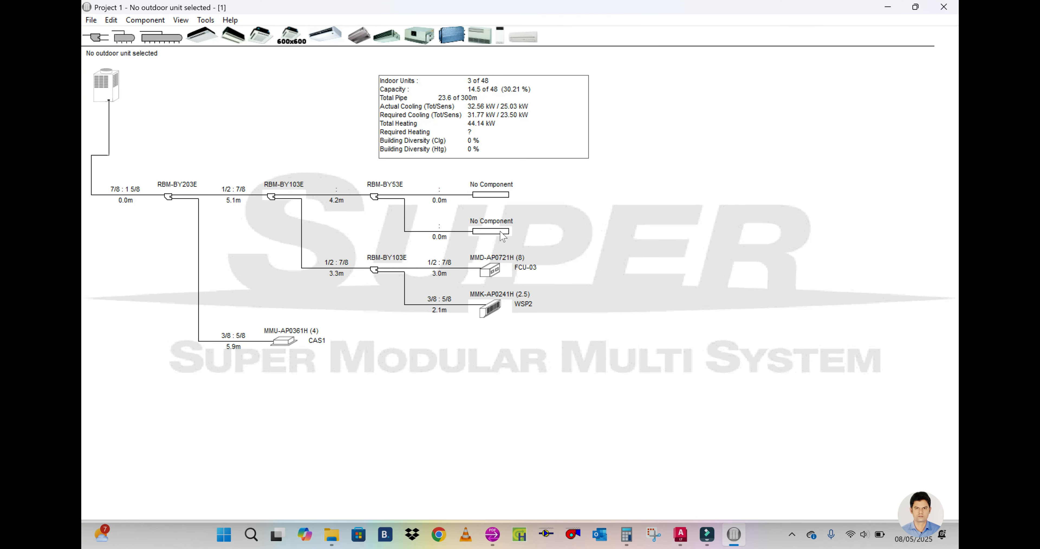
pyautogui.rightClick(488, 269)
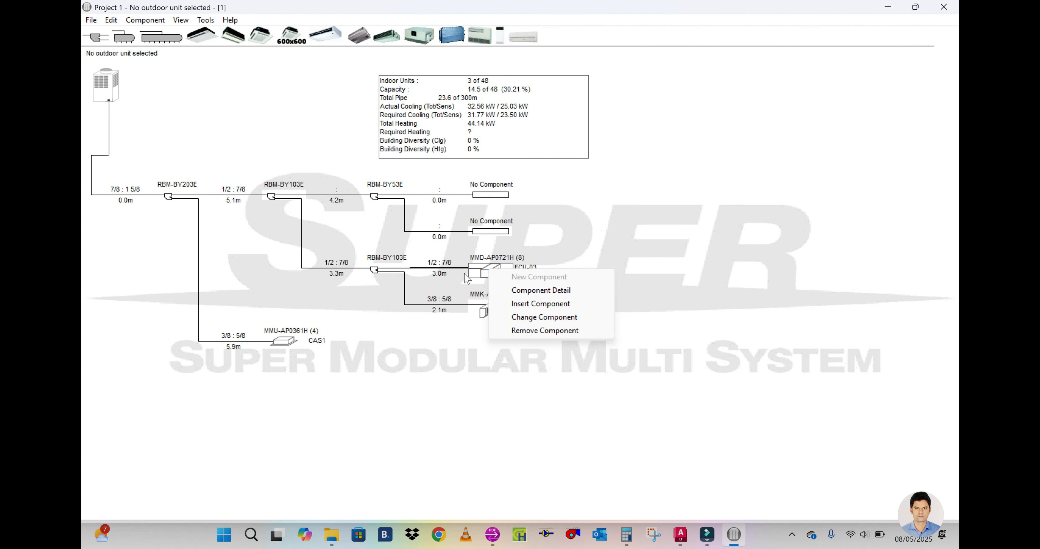
pyautogui.click(663, 259)
pyautogui.moveTo(496, 269); pyautogui.dragTo(492, 234)
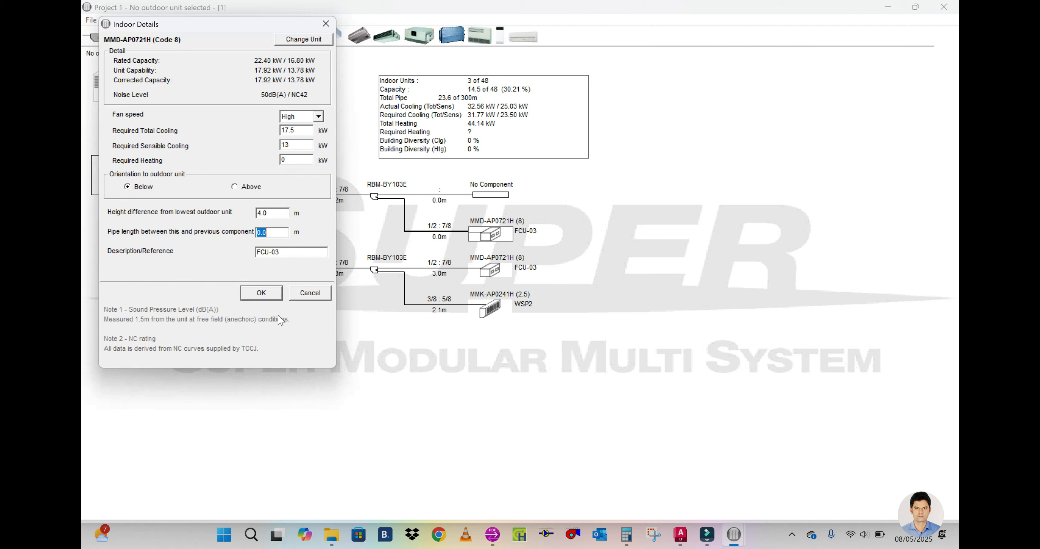
pyautogui.click(262, 292)
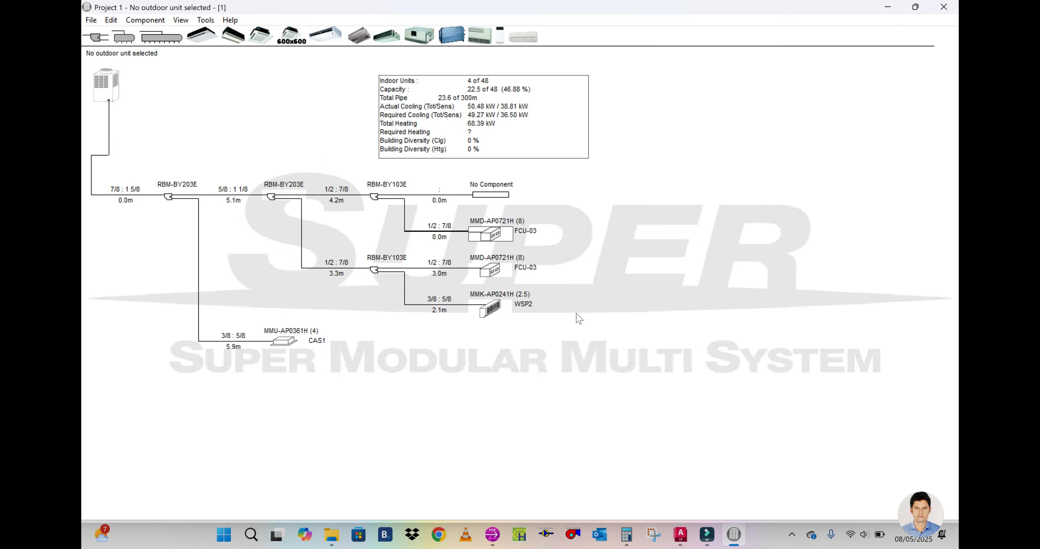
# Step: Check the copied ducted unit's tag in the AutoCAD layout, change its description to FCU-04 and accept the indoor details
pyautogui.click(680, 534)
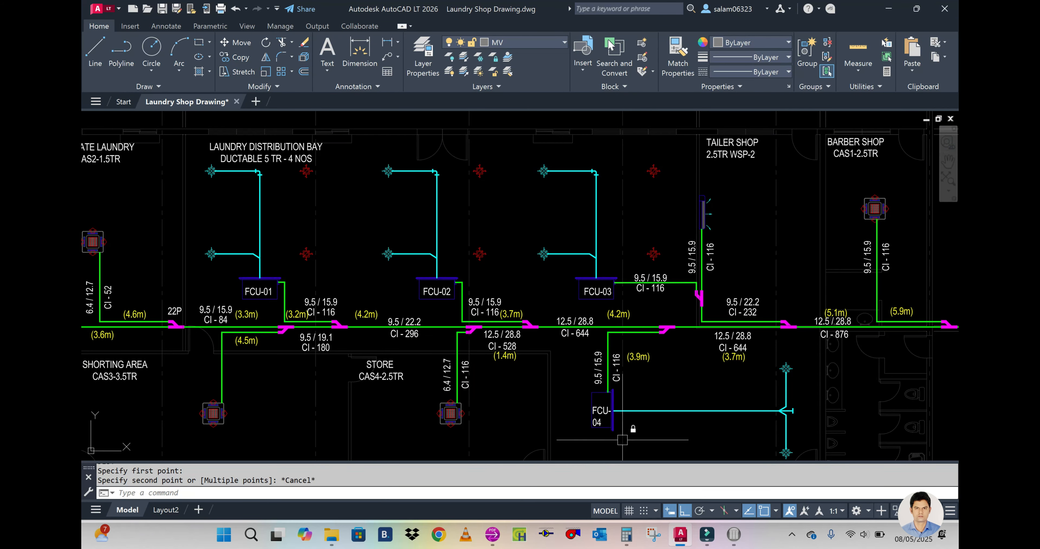
pyautogui.click(681, 534)
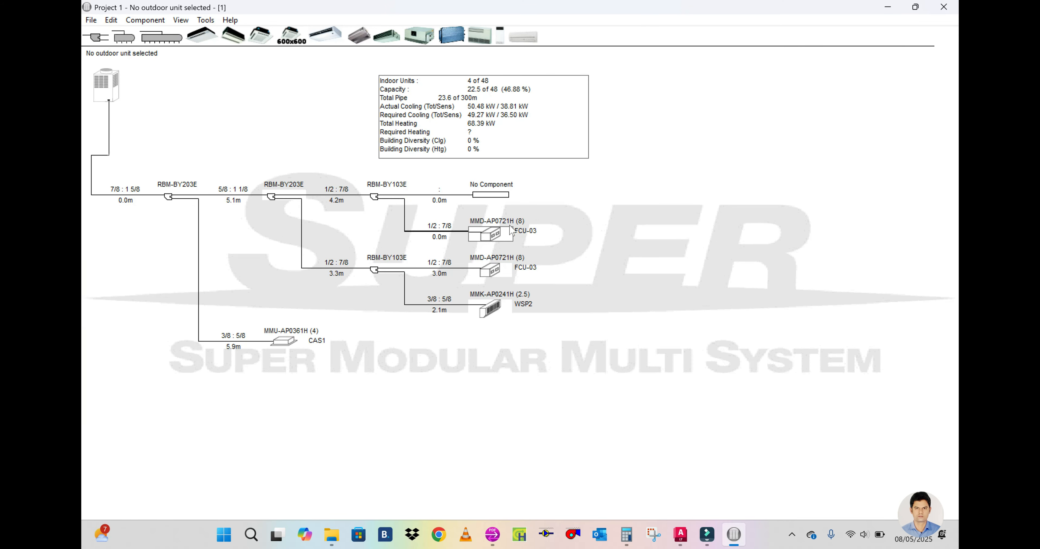
pyautogui.doubleClick(503, 233)
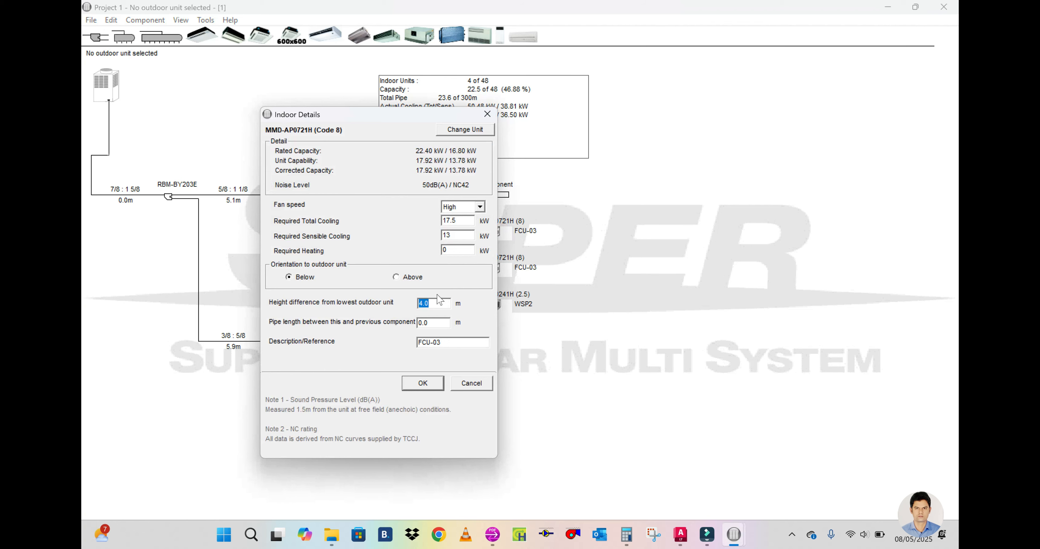
pyautogui.click(682, 536)
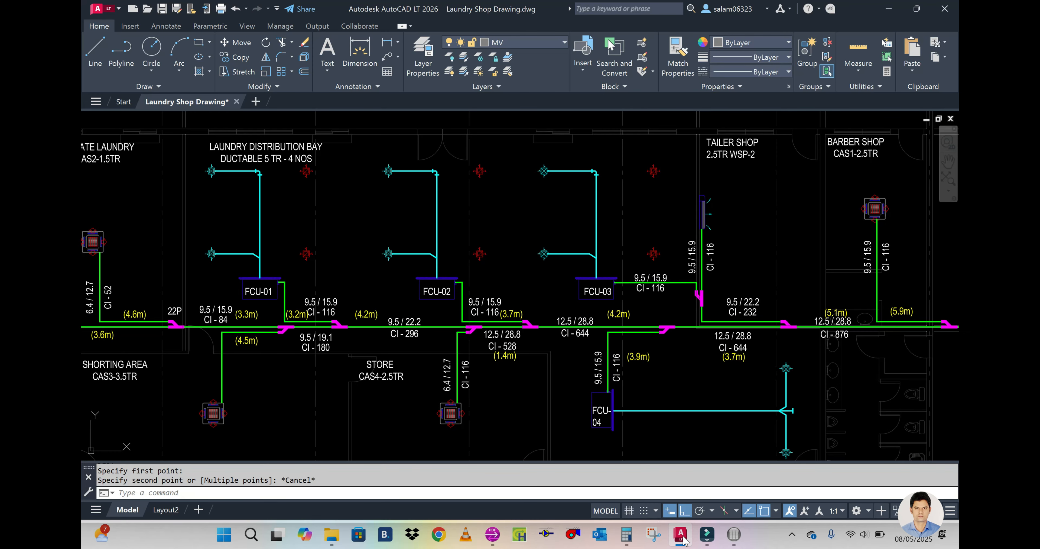
pyautogui.click(682, 536)
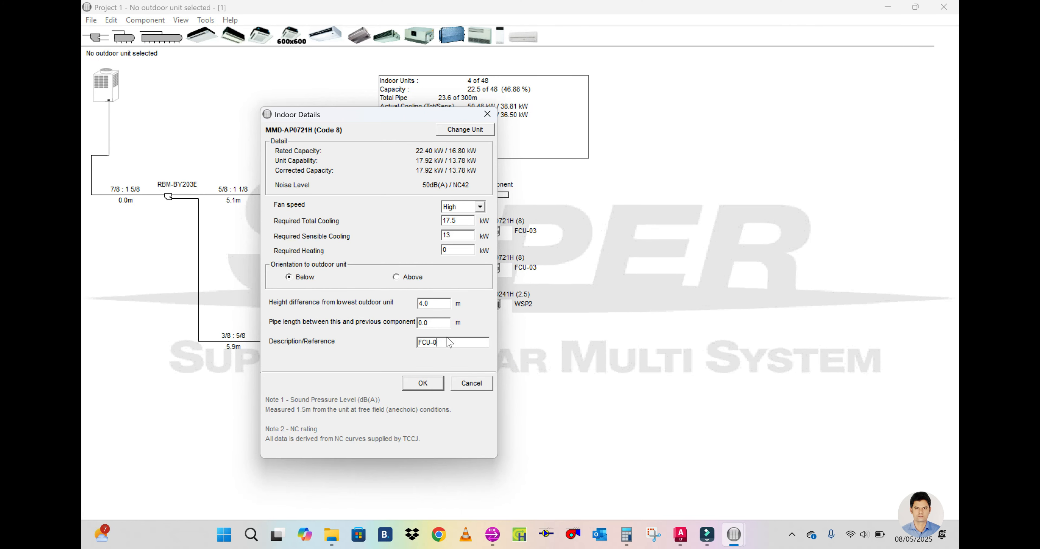
pyautogui.click(423, 384)
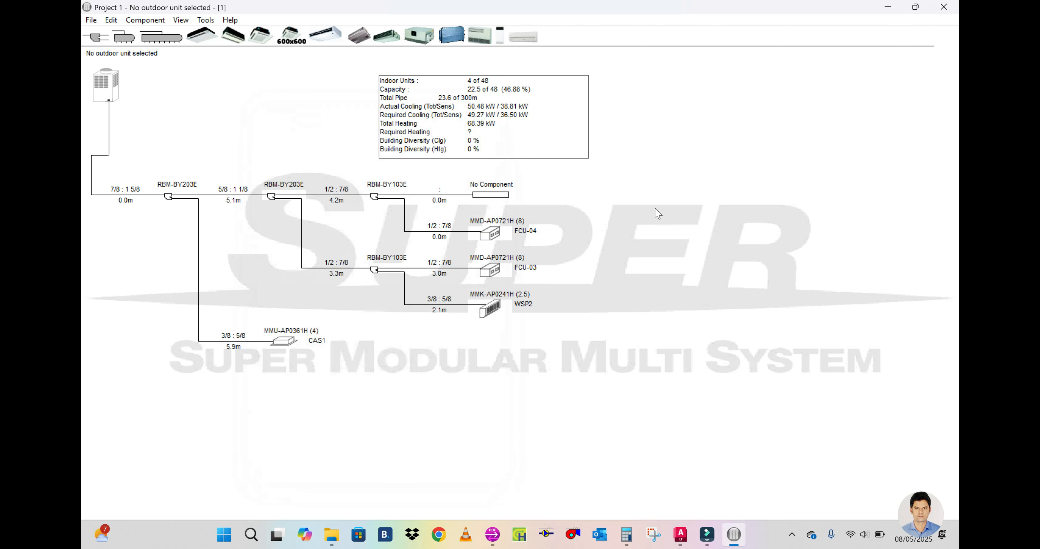
# Step: Check the next main-line segment in AutoCAD, add a branch joint at the main line's open end and set its preceding pipe length to 4.2 m
pyautogui.click(681, 535)
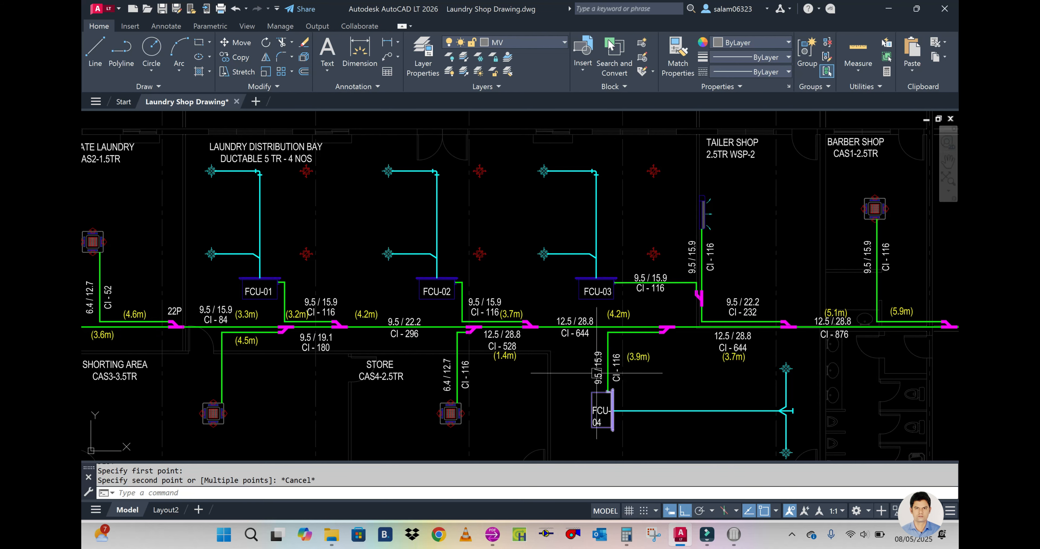
pyautogui.click(682, 535)
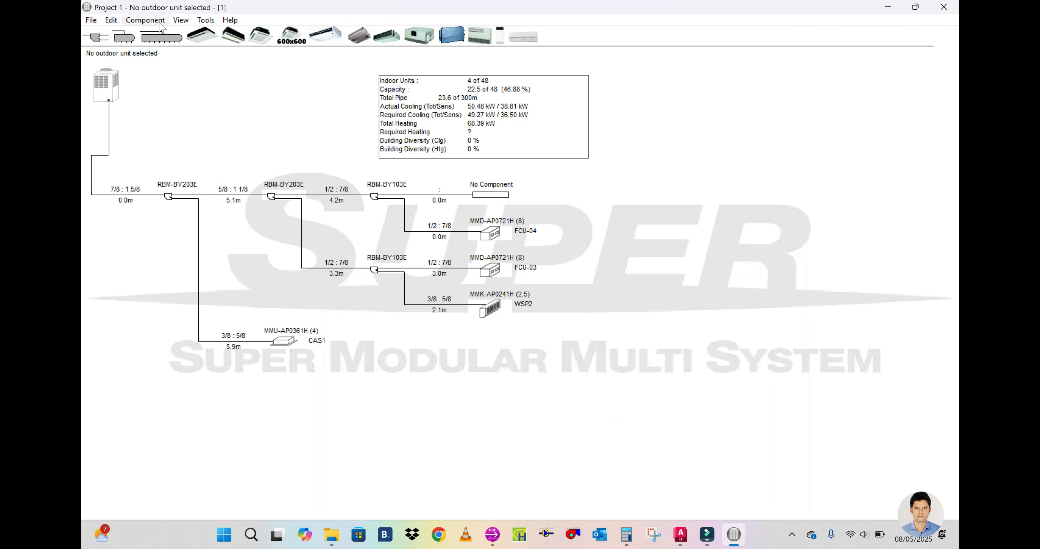
pyautogui.moveTo(92, 37); pyautogui.dragTo(348, 149)
pyautogui.moveTo(498, 196); pyautogui.dragTo(493, 195)
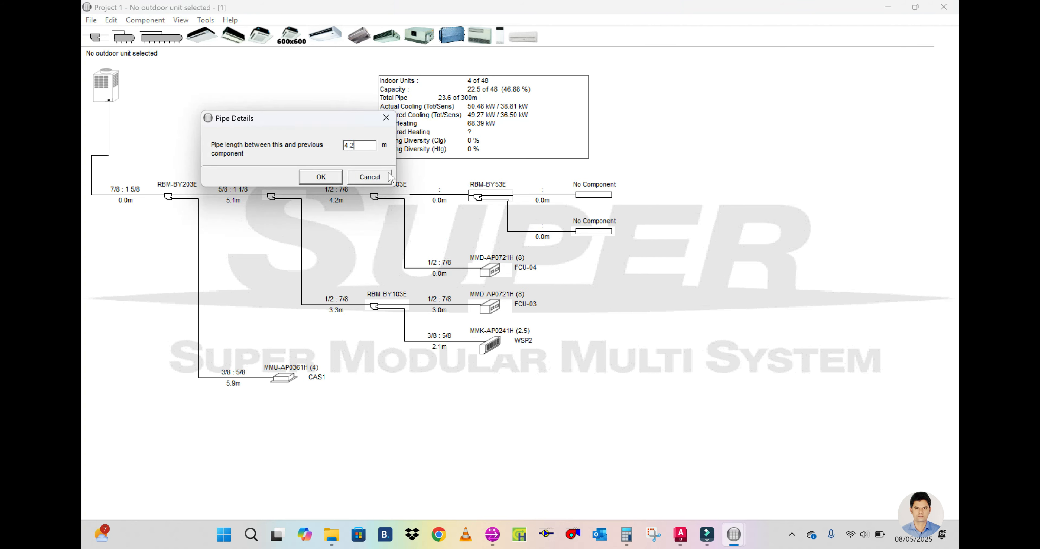
pyautogui.click(321, 177)
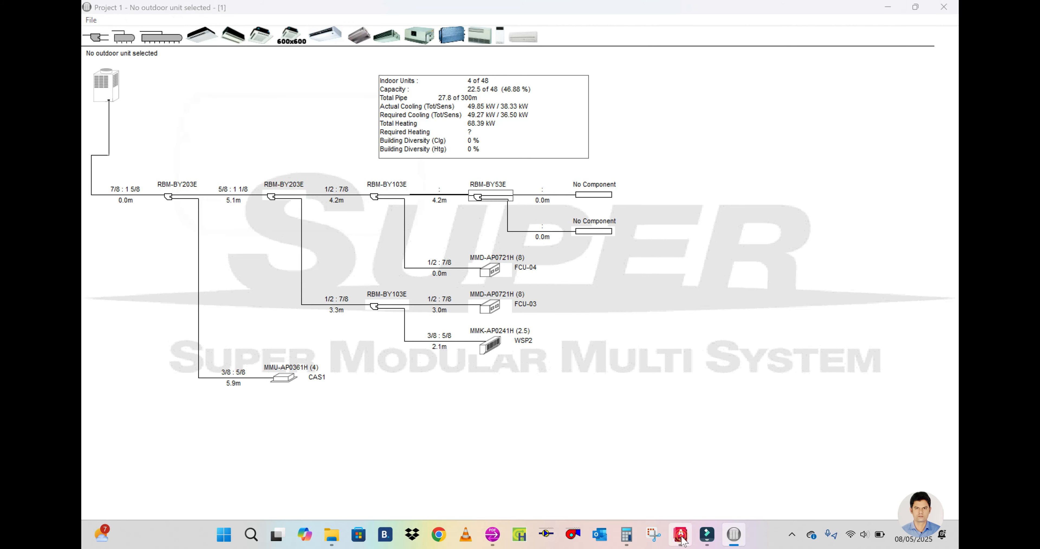
# Step: Copy the FCU-04 ducted unit to the new joint's lower open end, with pipe length 3.7 m and description FCU-02 per the AutoCAD layout
pyautogui.click(680, 534)
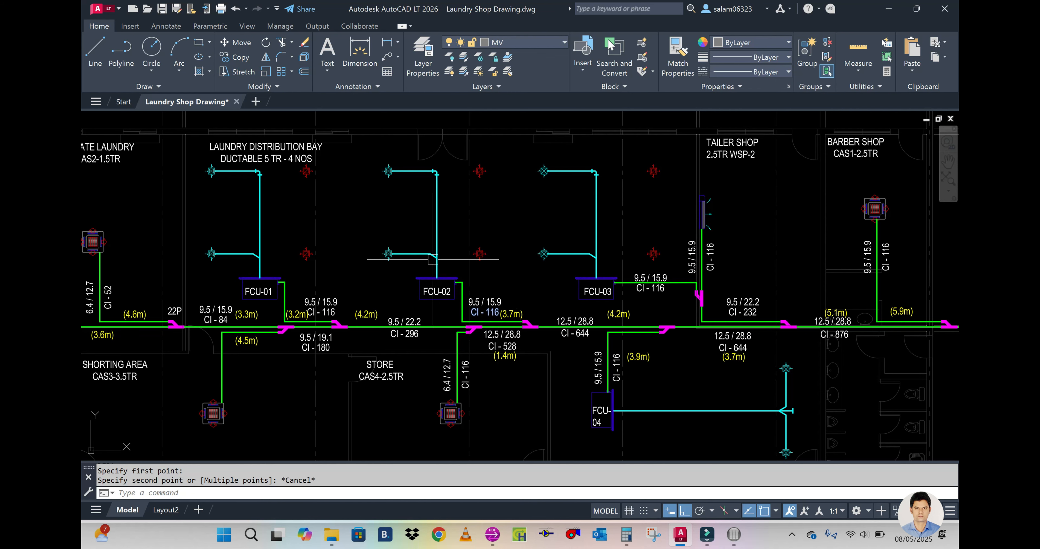
pyautogui.click(734, 534)
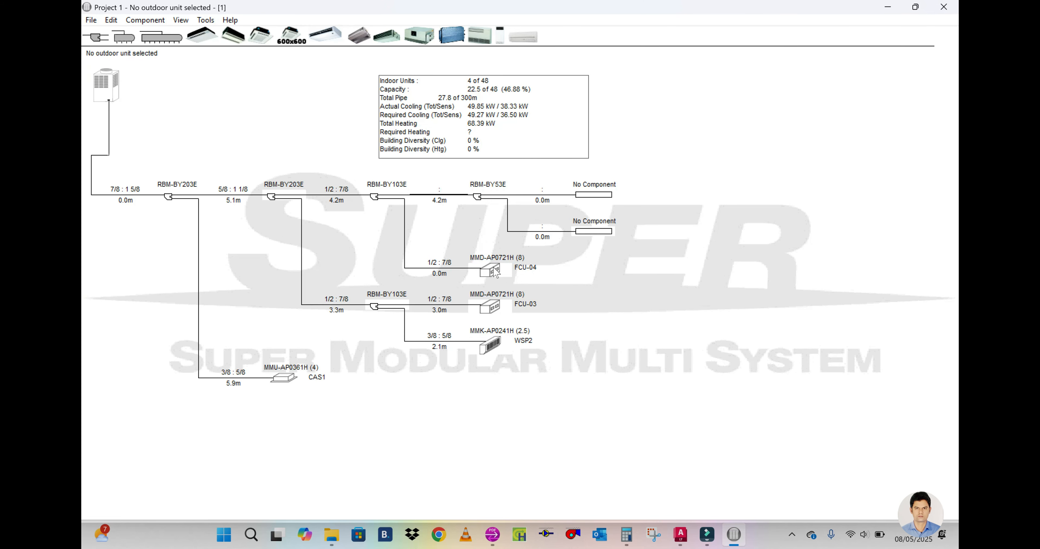
pyautogui.moveTo(496, 273); pyautogui.dragTo(582, 236)
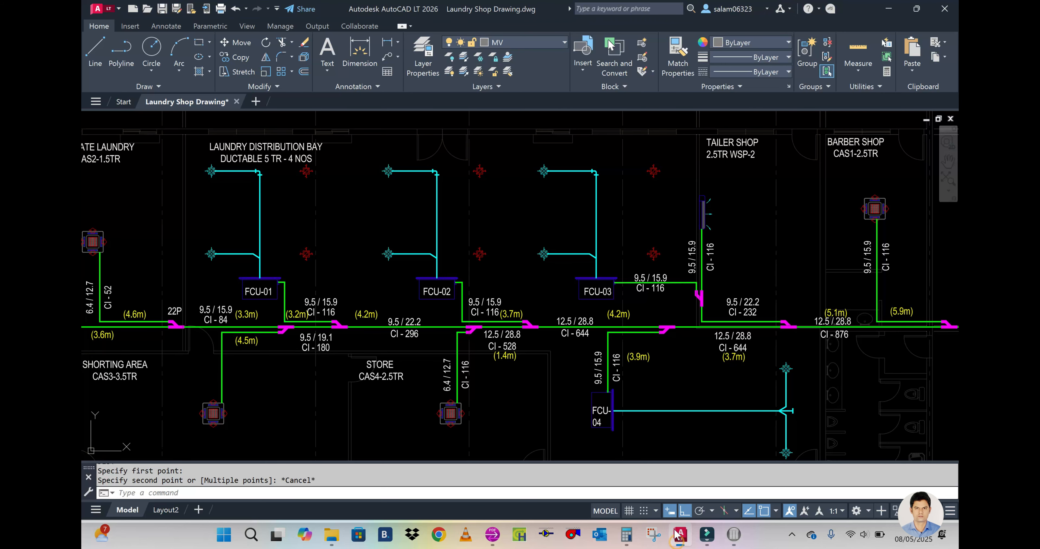
pyautogui.click(681, 535)
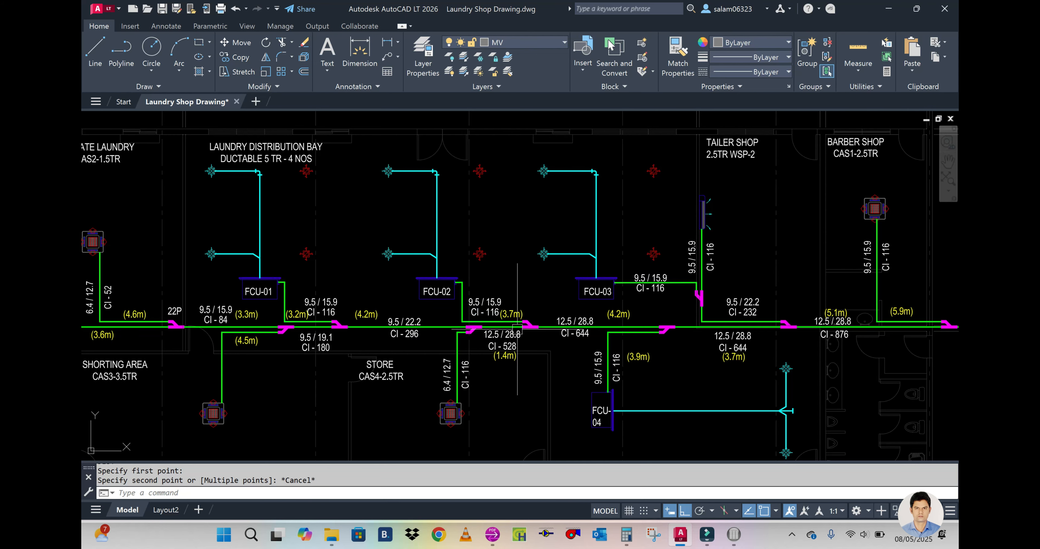
pyautogui.moveTo(734, 535)
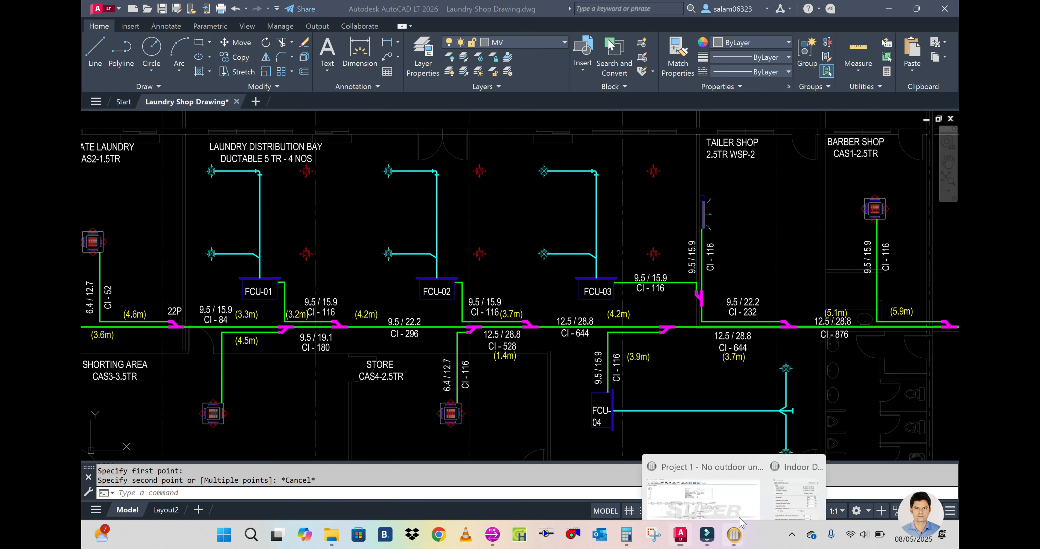
pyautogui.click(775, 478)
pyautogui.write('3,')
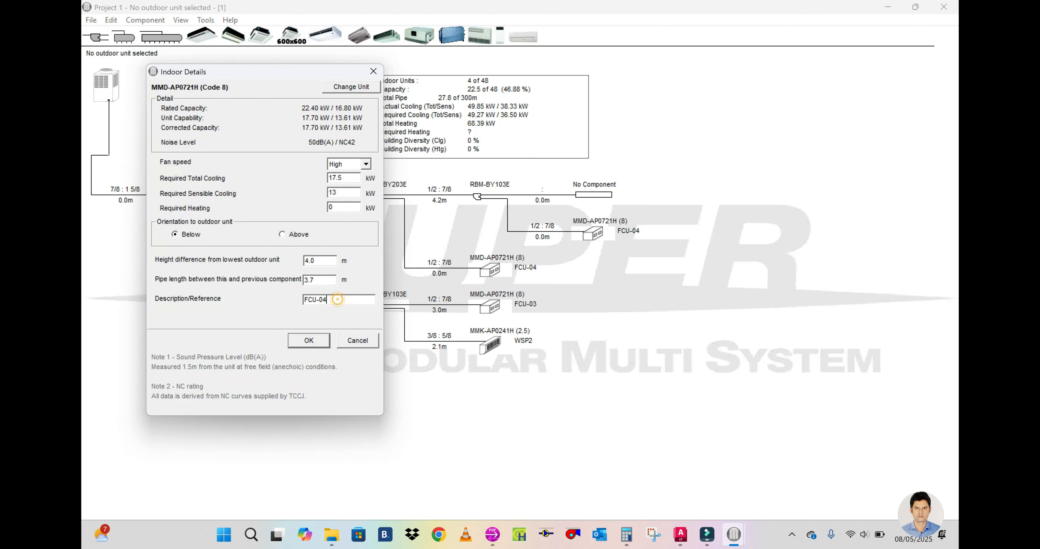
pyautogui.click(308, 340)
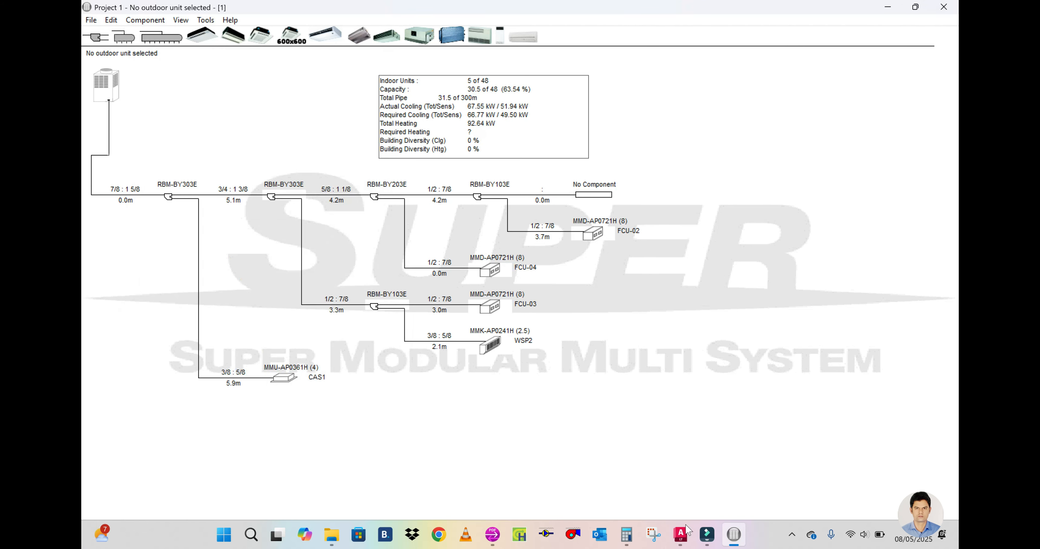
# Step: Check the main-line segment beyond FCU-02 in AutoCAD, then add a branch joint at the main line's open end with a 1.4 m pipe length
pyautogui.click(680, 534)
pyautogui.scroll(3, 489, 346)
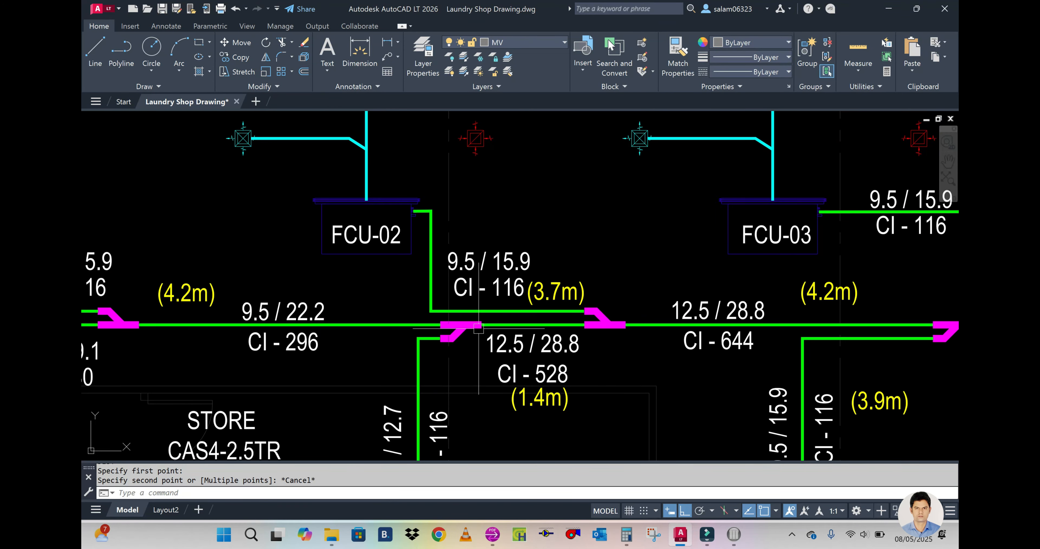
pyautogui.scroll(-3, 648, 323)
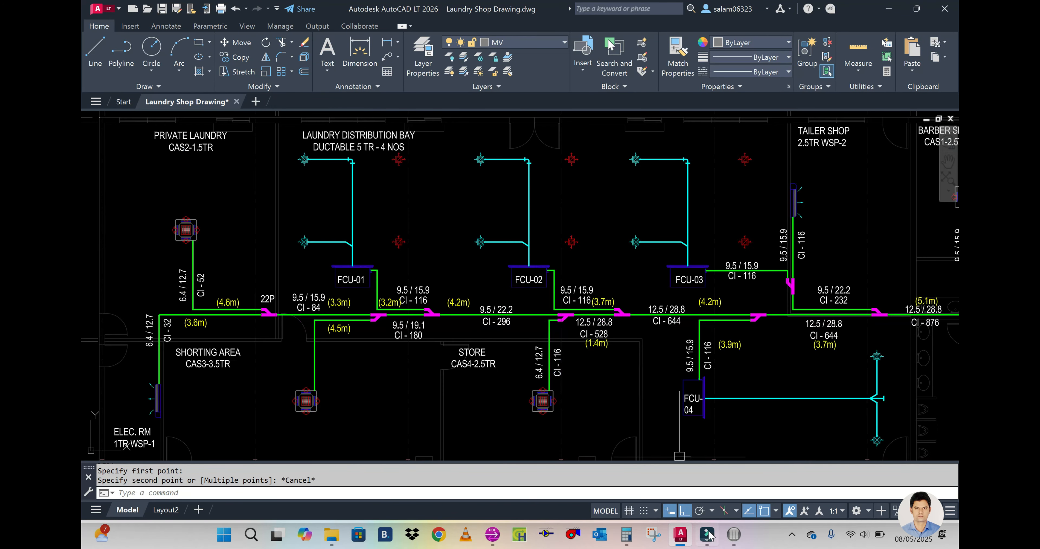
pyautogui.moveTo(734, 534)
pyautogui.moveTo(758, 469)
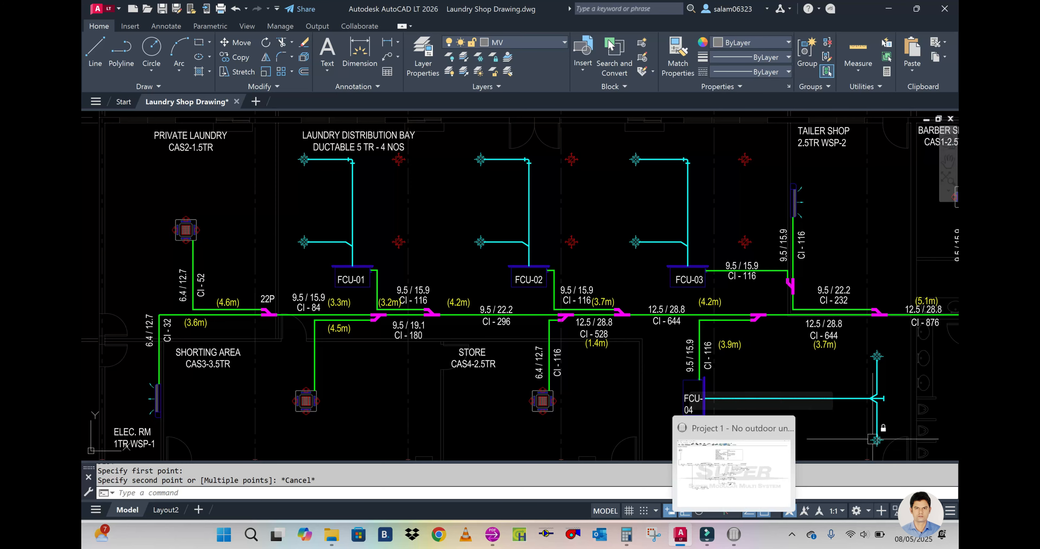
pyautogui.scroll(3, 593, 350)
pyautogui.scroll(-5, 593, 349)
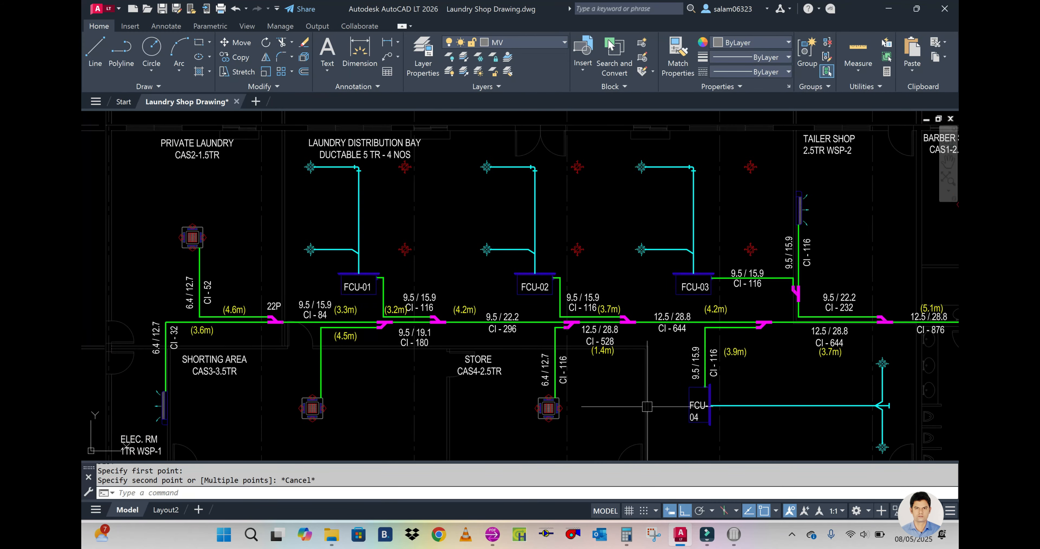
pyautogui.click(734, 534)
pyautogui.click(93, 40)
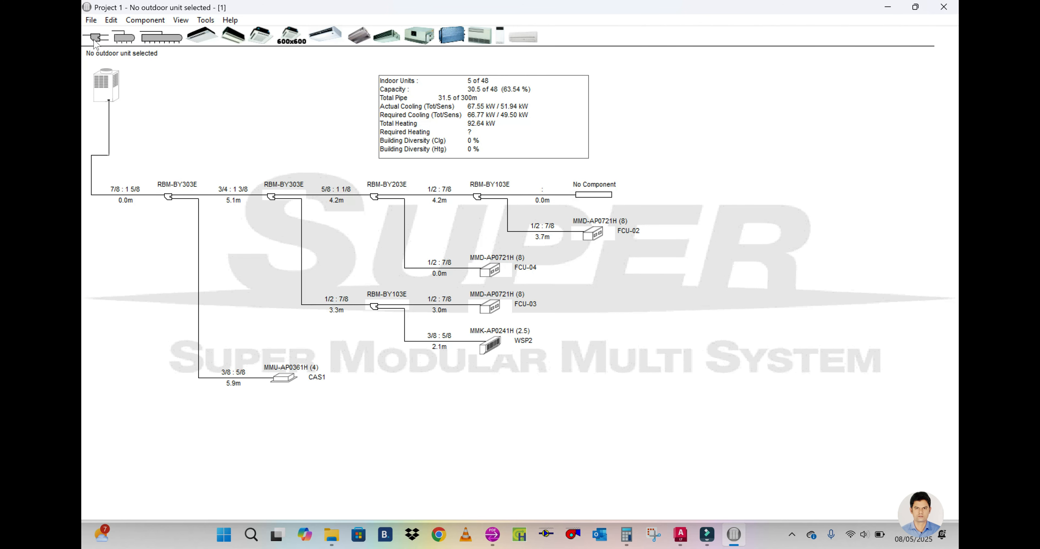
pyautogui.click(599, 194)
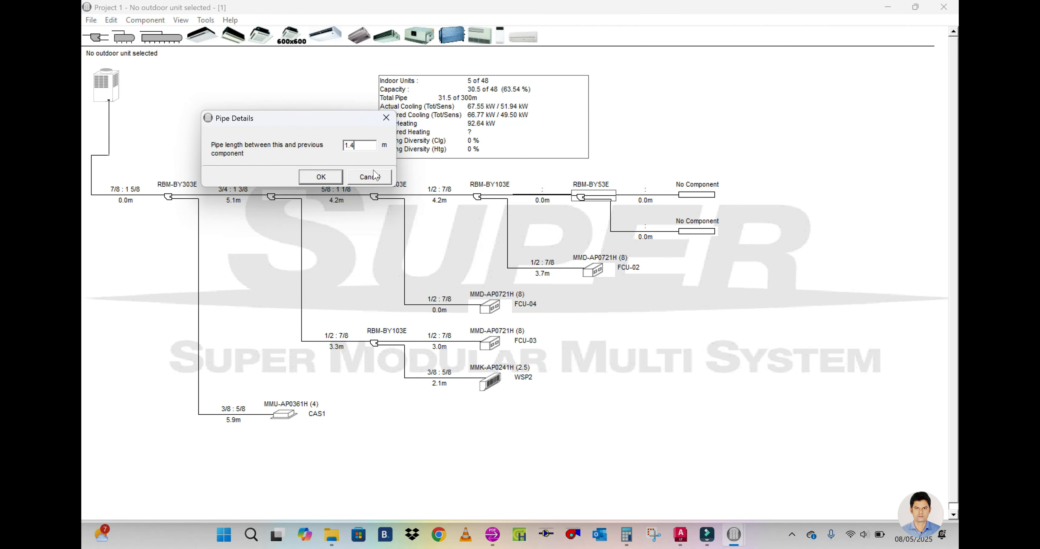
pyautogui.click(330, 181)
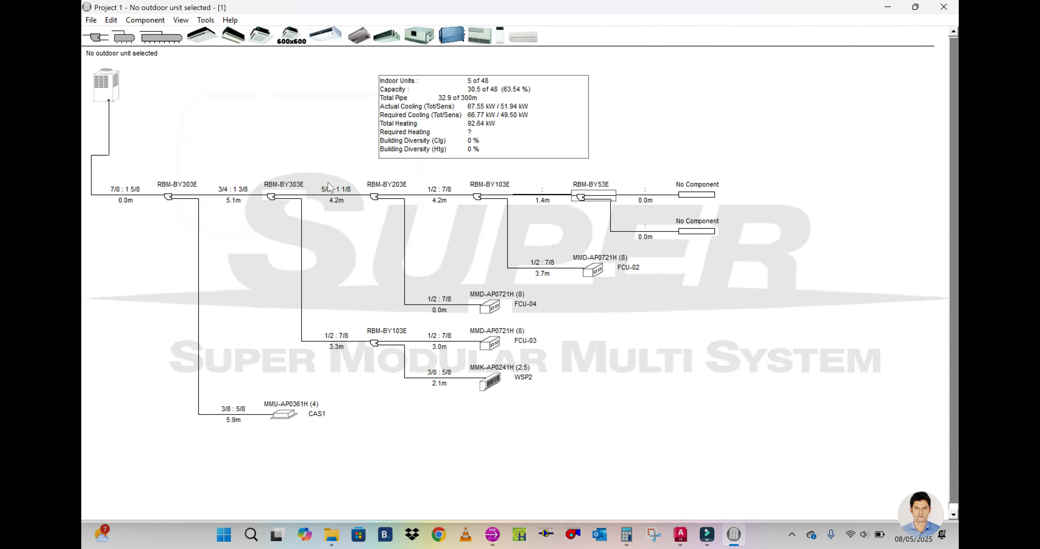
# Step: Review the Store's cassette branch in AutoCAD and copy the CAS1 cassette unit to the newest joint's lower open end in the selection program
pyautogui.click(686, 535)
pyautogui.scroll(2, 561, 428)
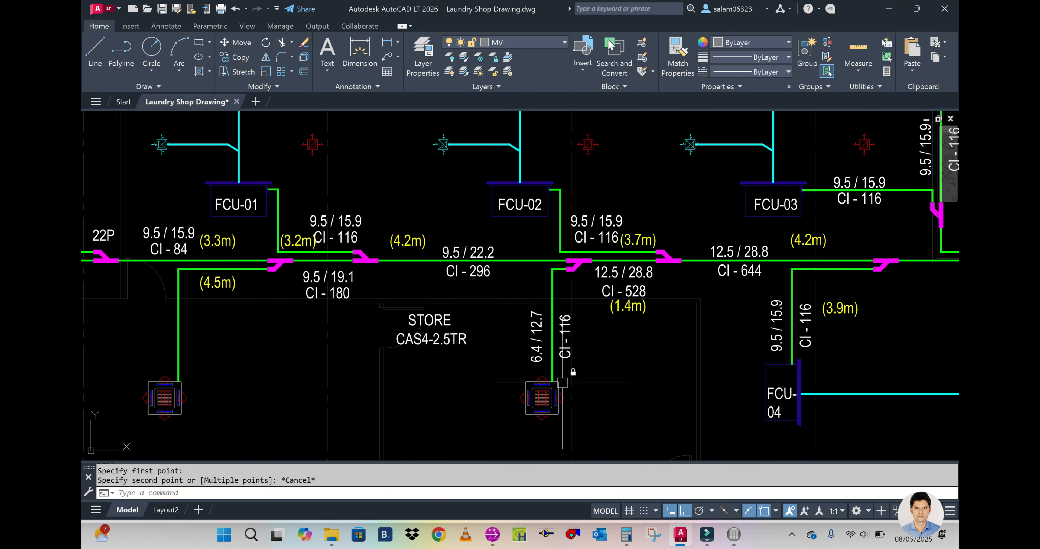
pyautogui.scroll(-2, 504, 359)
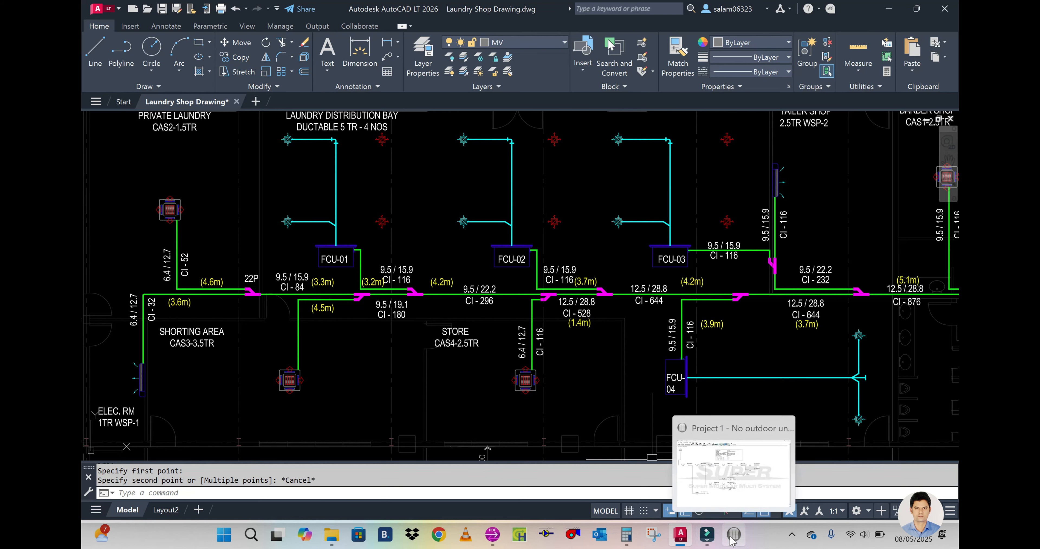
pyautogui.scroll(-2, 524, 332)
pyautogui.scroll(1, 779, 215)
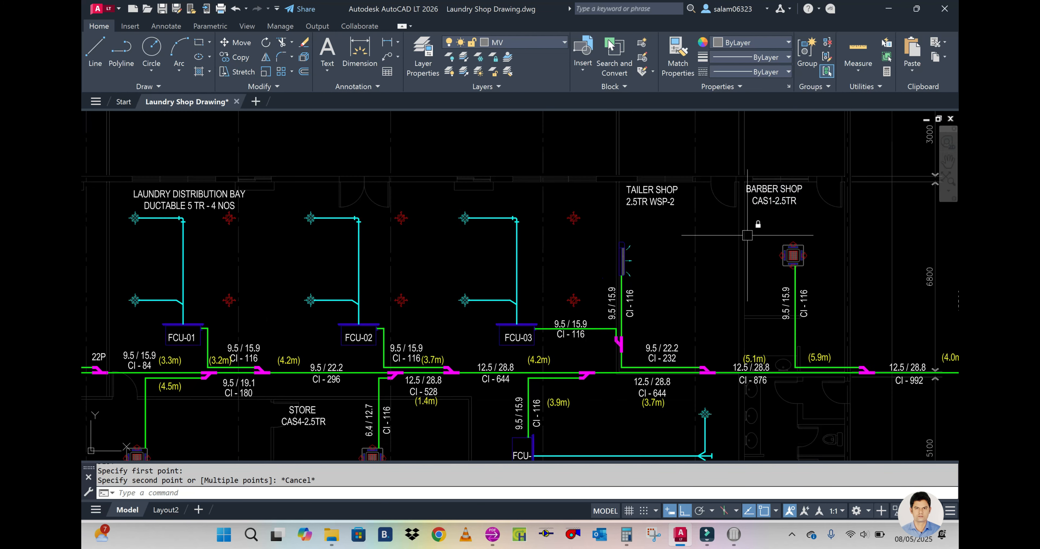
pyautogui.scroll(-3, 679, 235)
pyautogui.scroll(4, 557, 305)
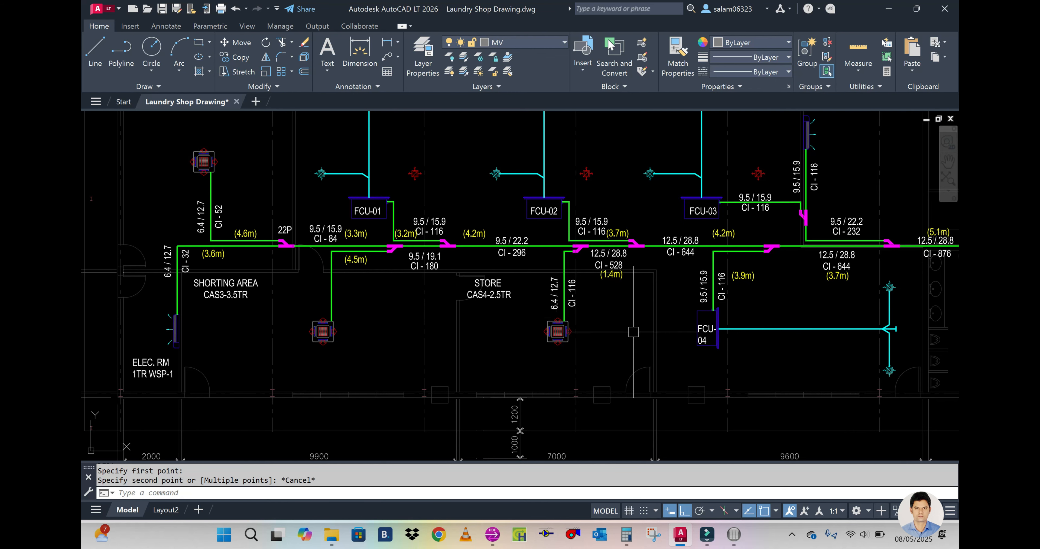
pyautogui.scroll(3, 561, 327)
pyautogui.scroll(-2, 547, 330)
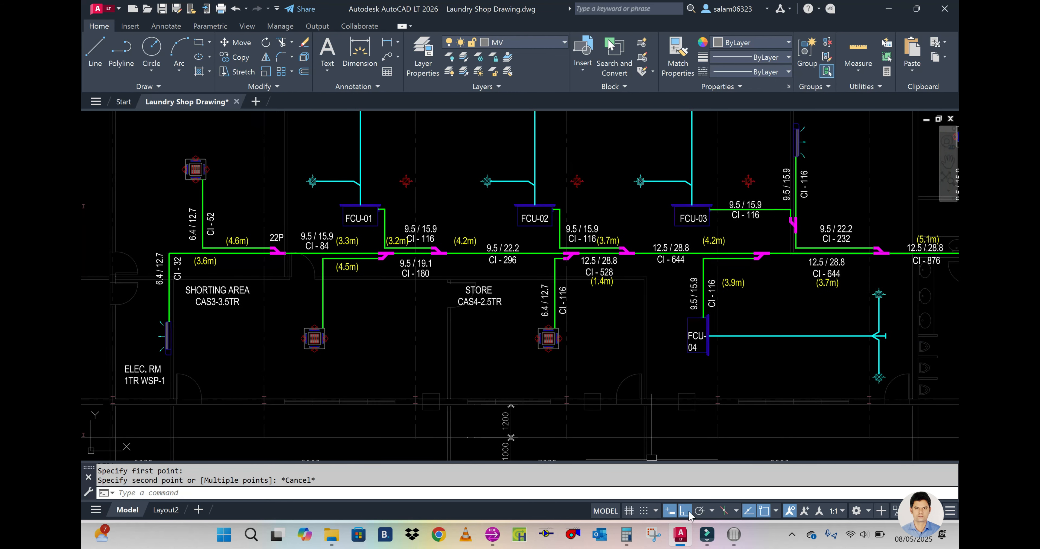
pyautogui.moveTo(734, 534)
pyautogui.click(713, 460)
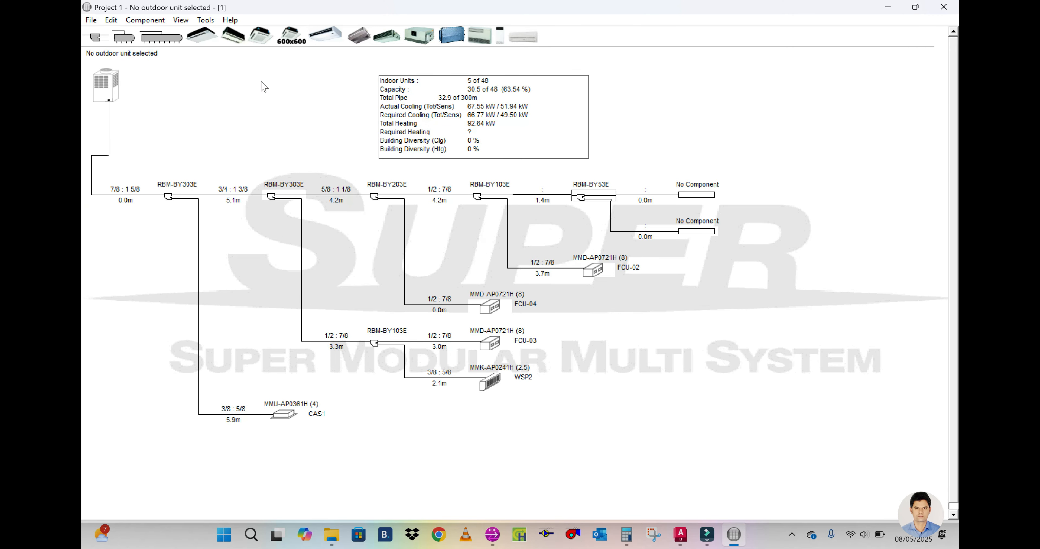
pyautogui.moveTo(284, 413); pyautogui.dragTo(695, 232)
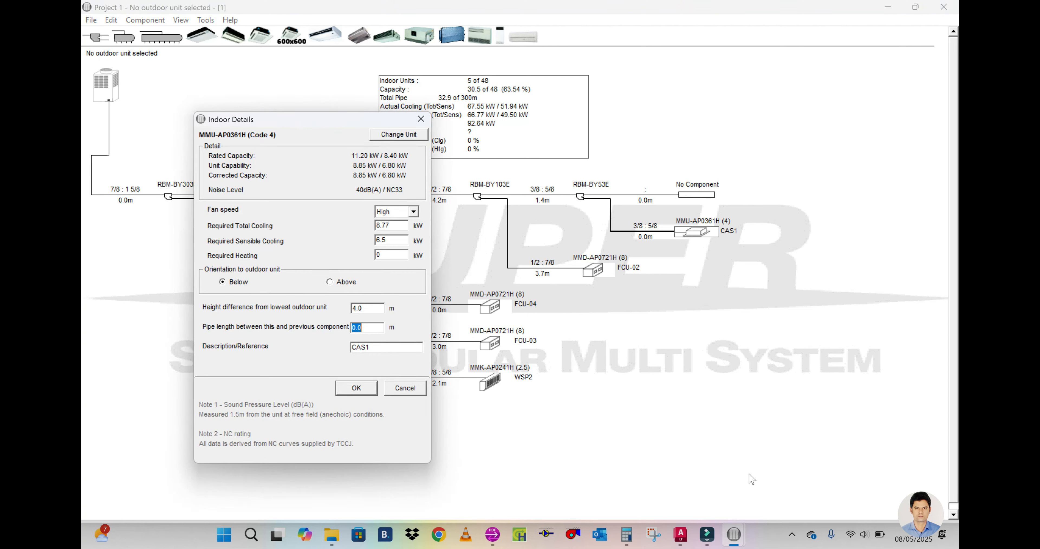
# Step: Measure the Store cassette's branch pipe in AutoCAD from the unit around the bend to its joint, using DIST with multiple points
pyautogui.moveTo(678, 538)
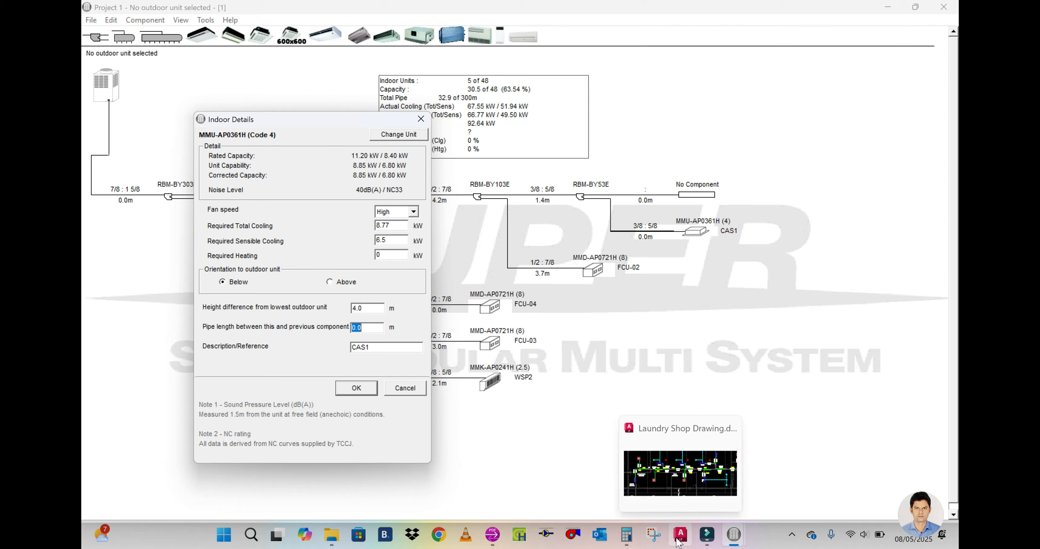
pyautogui.click(702, 496)
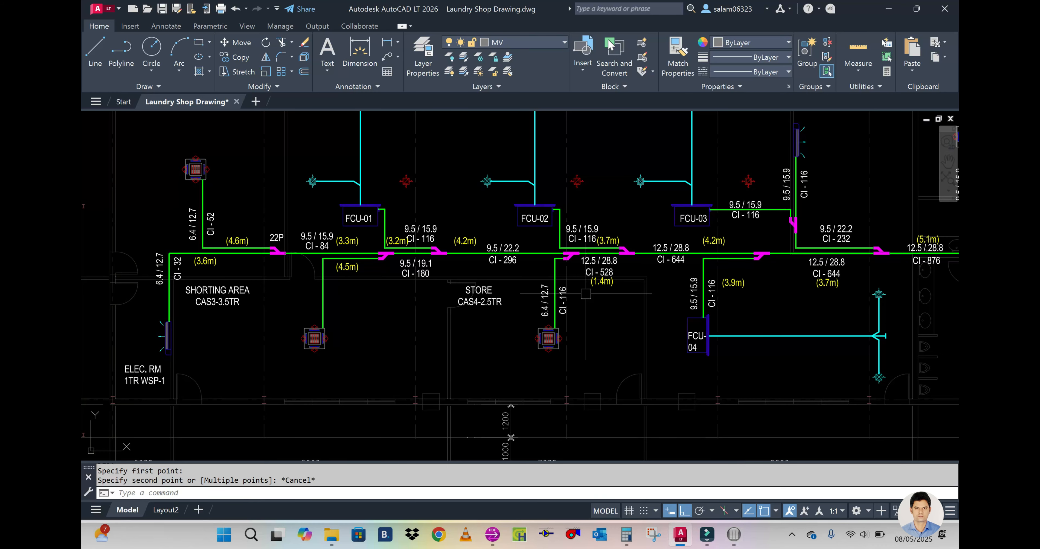
pyautogui.scroll(3, 594, 287)
pyautogui.write('IST')
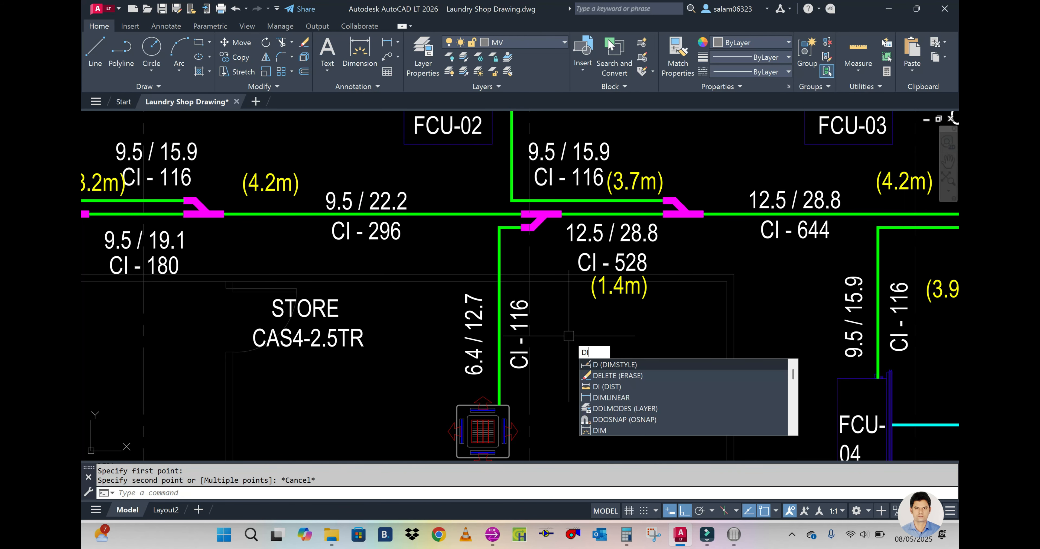
pyautogui.press('Return')
pyautogui.click(482, 410)
pyautogui.write('M')
pyautogui.press('Return')
pyautogui.click(500, 228)
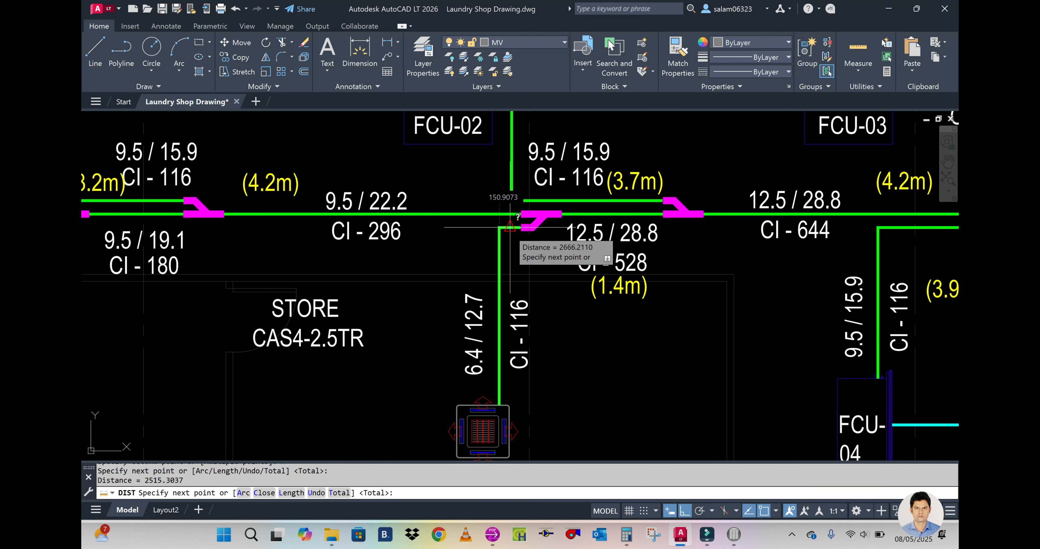
pyautogui.click(521, 227)
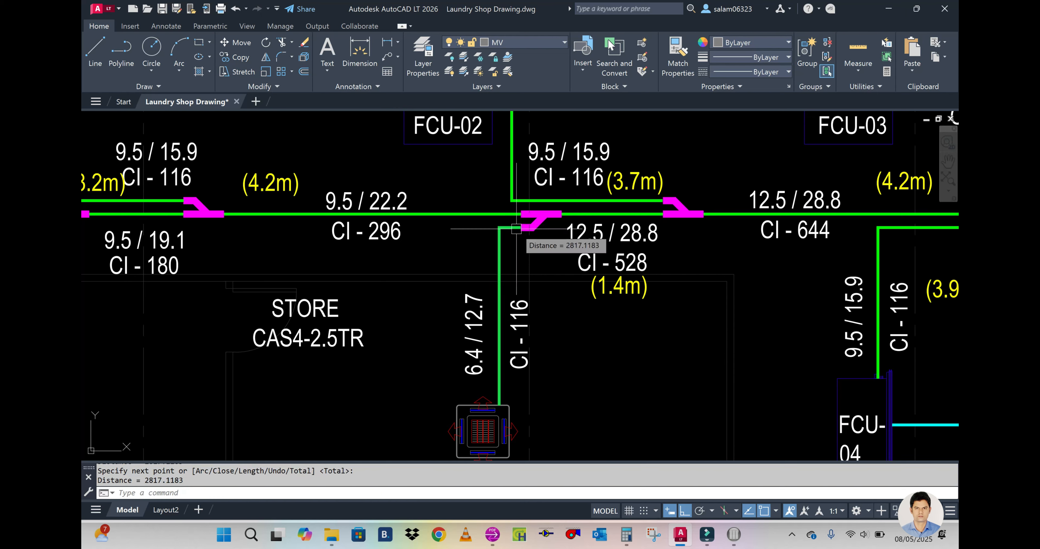
pyautogui.press('Escape')
pyautogui.scroll(-3, 521, 255)
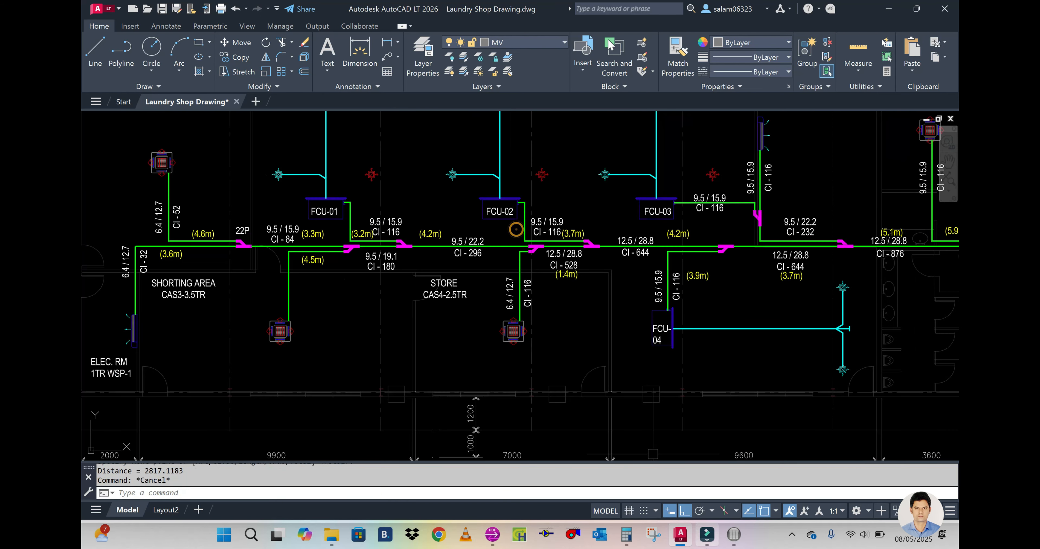
# Step: Set the copied cassette's pipe length to 2.8 m, change its description to CAS4 per the AutoCAD tag and accept the indoor details
pyautogui.click(734, 534)
pyautogui.write('2.8')
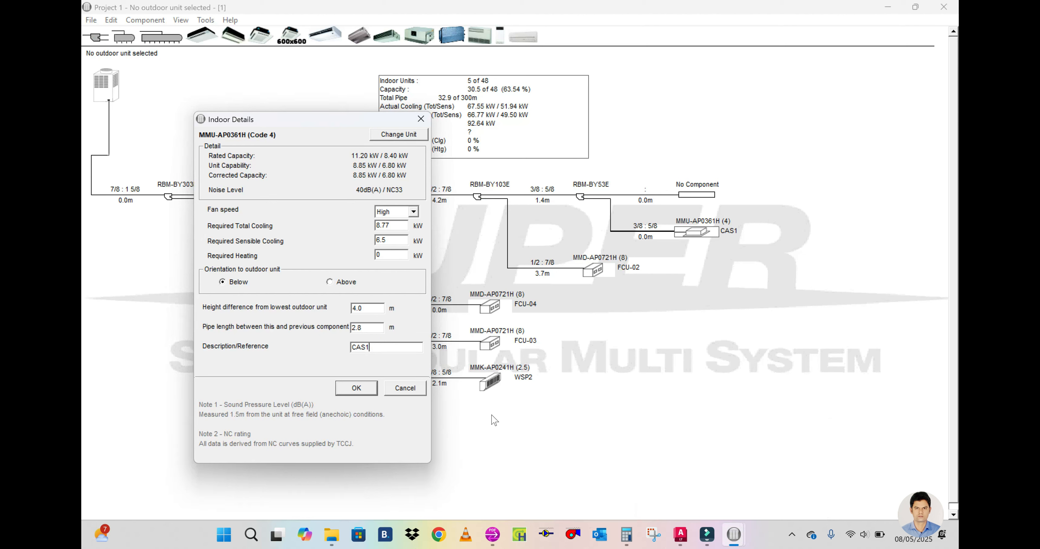
pyautogui.click(683, 539)
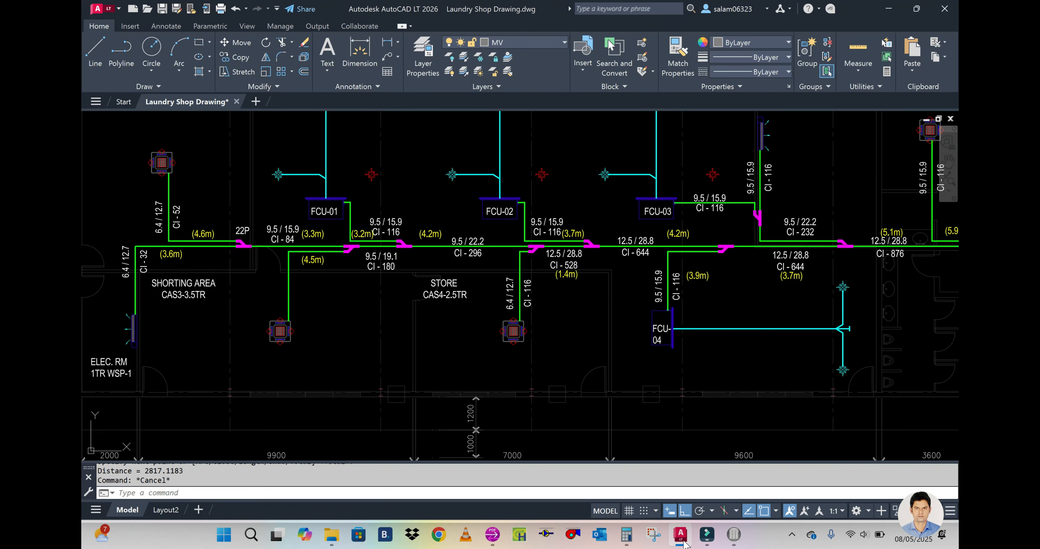
pyautogui.click(682, 539)
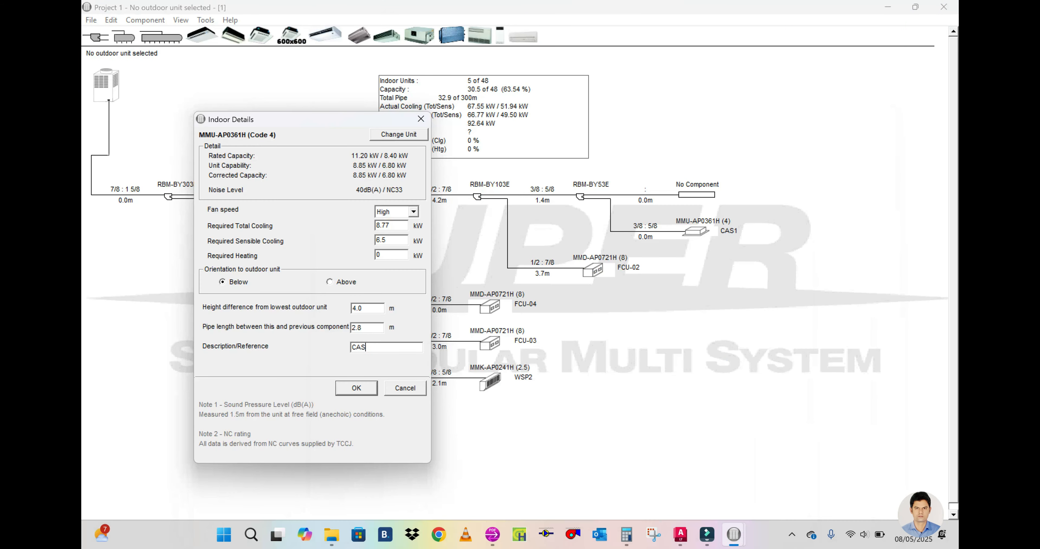
pyautogui.click(360, 389)
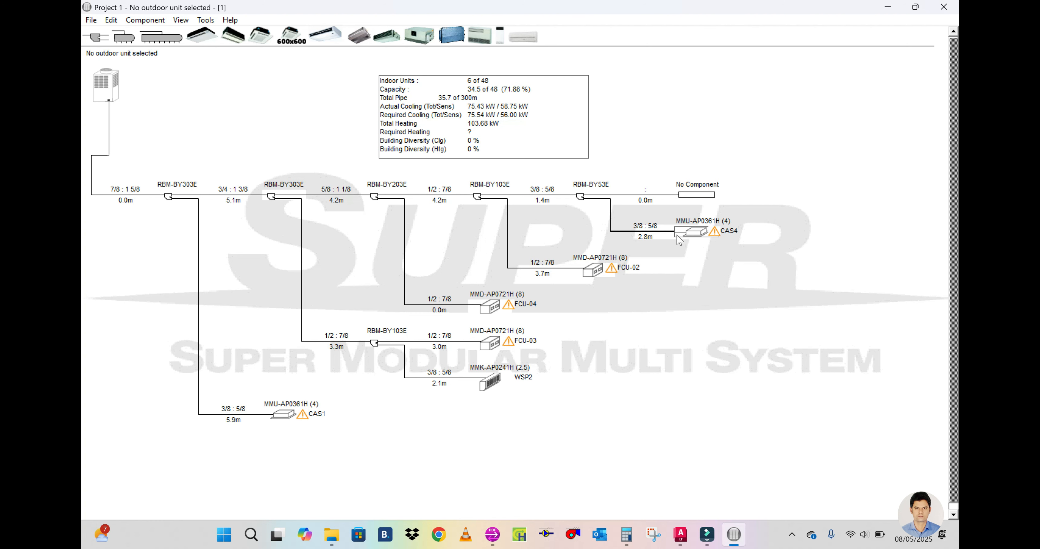
# Step: Reduce the required total cooling of the CAS4 cassette and set FCU-02's required total cooling to 16 kW
pyautogui.doubleClick(691, 231)
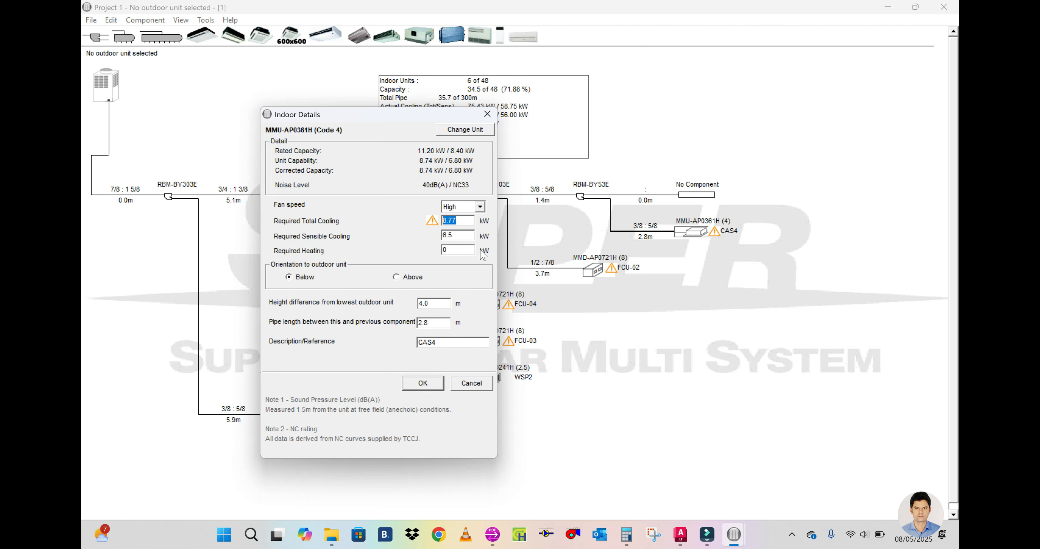
pyautogui.click(423, 383)
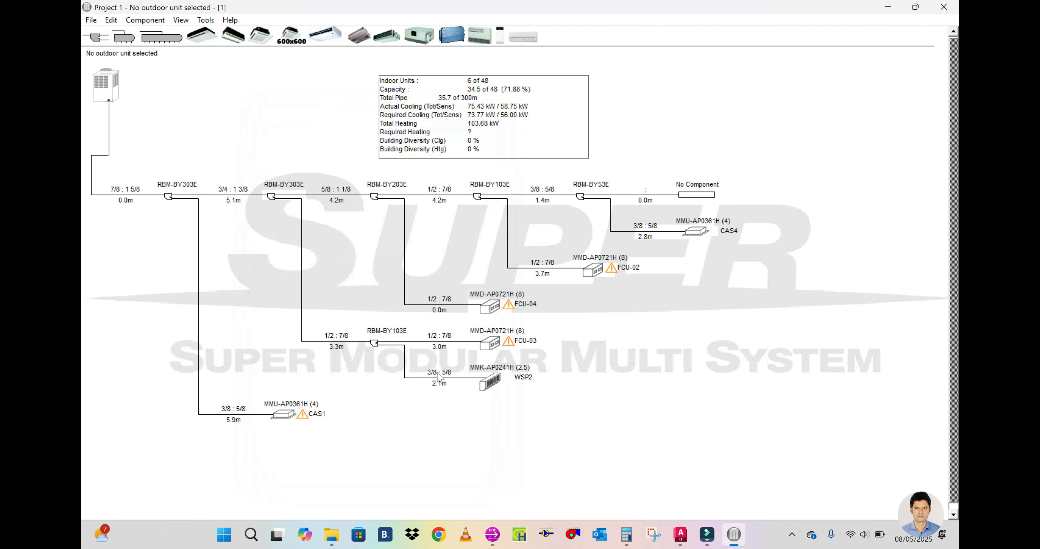
pyautogui.doubleClick(585, 271)
pyautogui.doubleClick(463, 222)
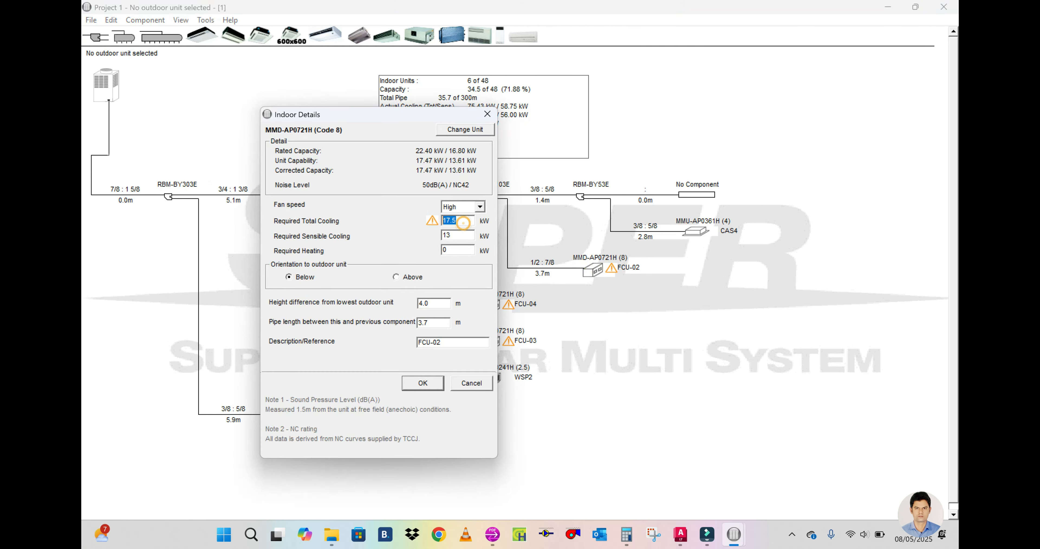
pyautogui.write('17.47')
pyautogui.click(434, 381)
# Step: Set the required total cooling of FCU-04 and FCU-03 to 16 kW each
pyautogui.doubleClick(489, 306)
pyautogui.click(438, 383)
pyautogui.doubleClick(494, 343)
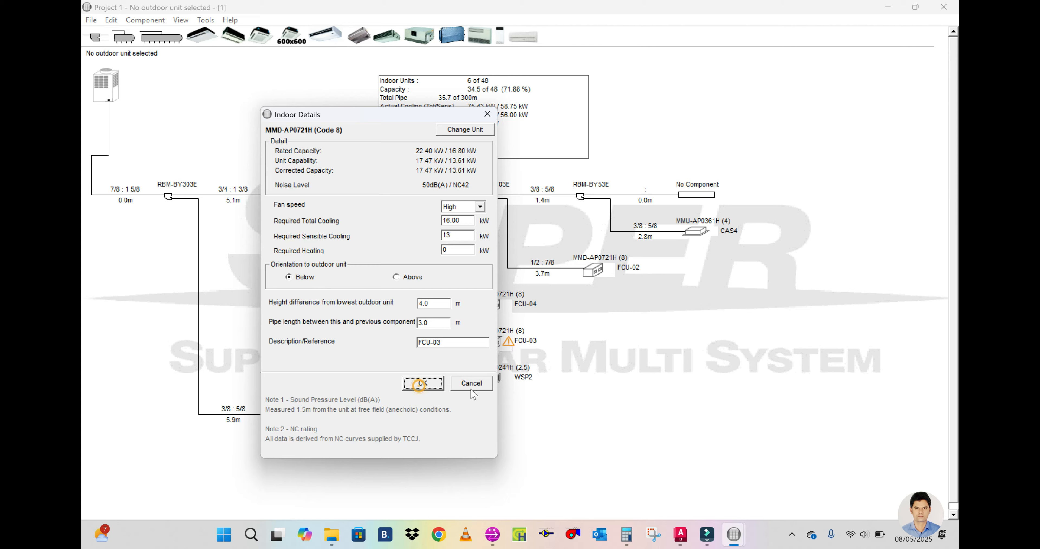
pyautogui.click(422, 382)
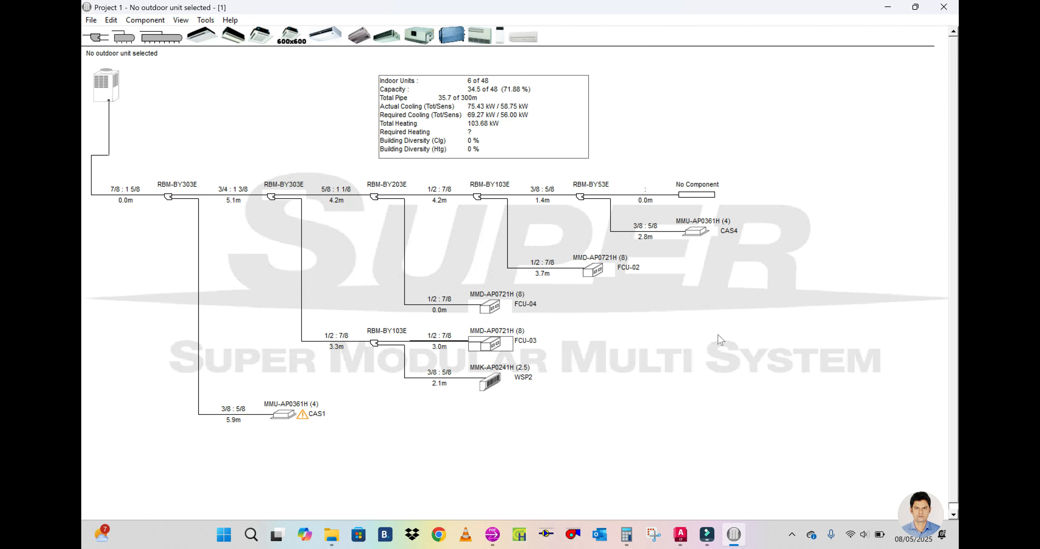
# Step: Check the main line beyond the Store cassette in AutoCAD, then add a branch joint at the main line's open end in the selection program
pyautogui.click(681, 534)
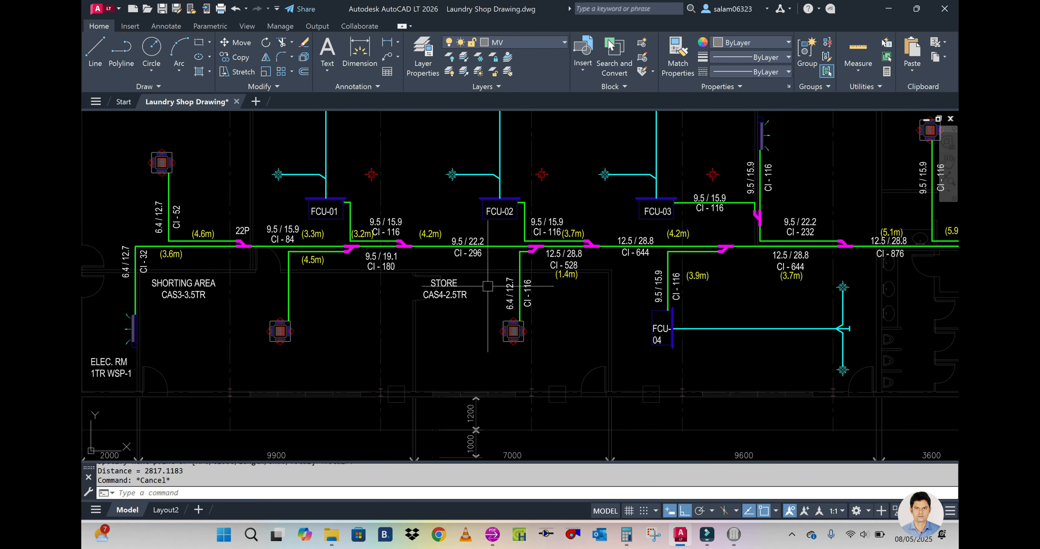
pyautogui.scroll(-3, 530, 282)
pyautogui.scroll(3, 465, 272)
pyautogui.scroll(-2, 507, 272)
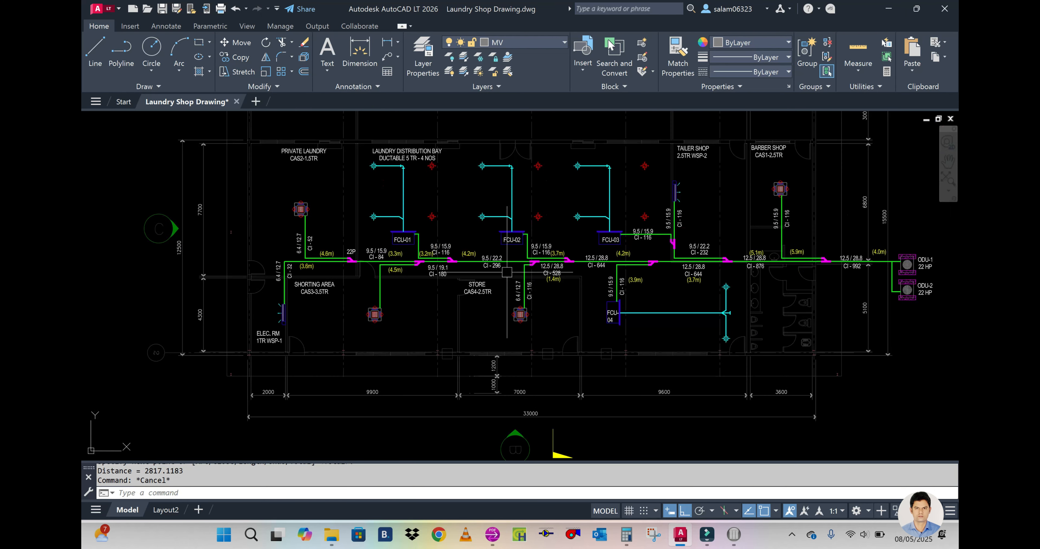
pyautogui.scroll(2, 515, 265)
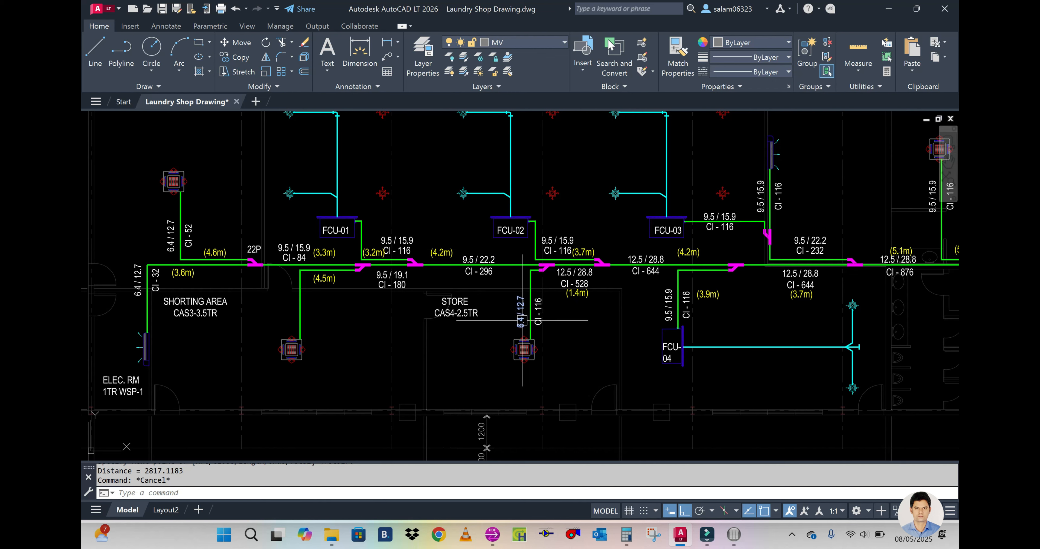
pyautogui.click(734, 534)
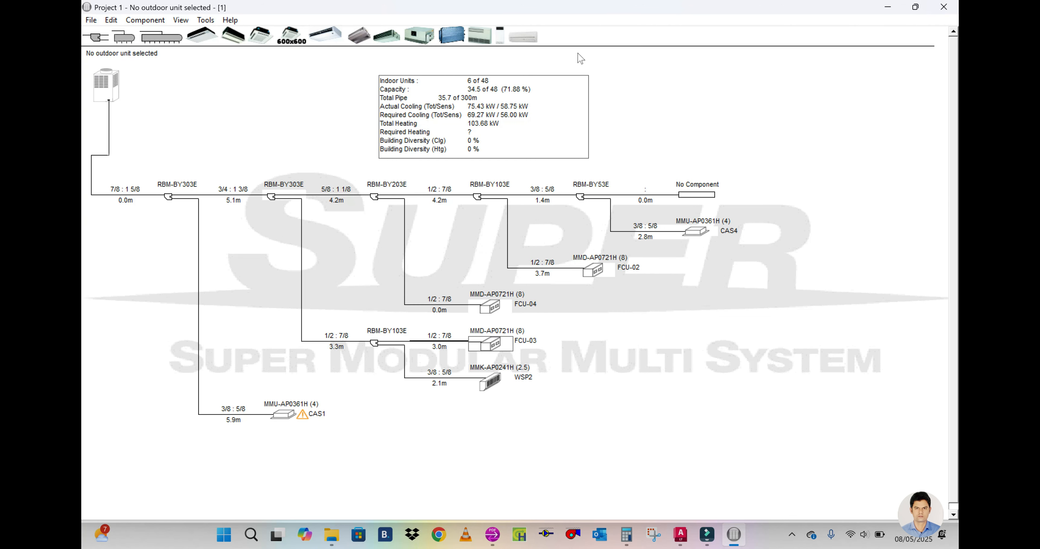
pyautogui.click(696, 194)
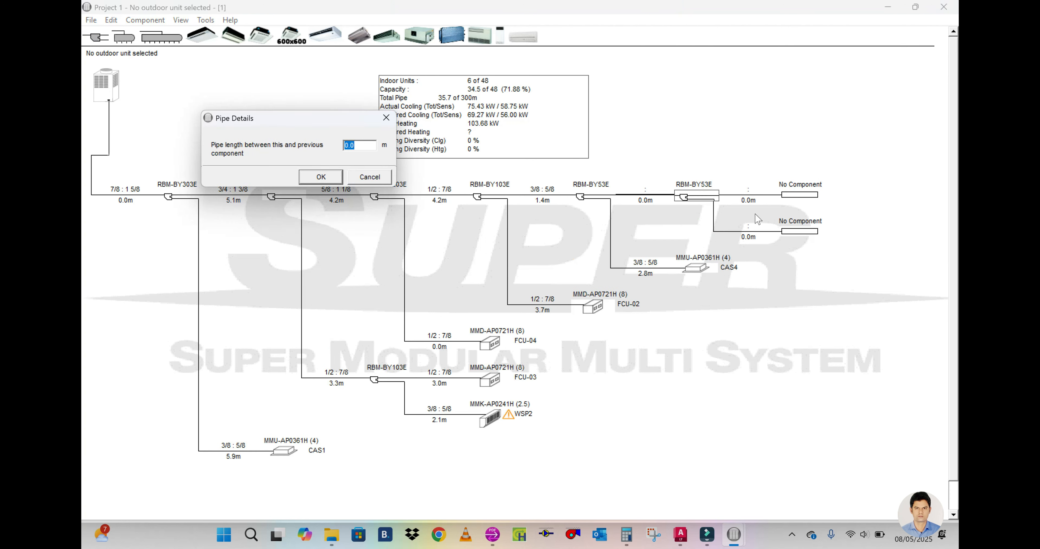
pyautogui.click(386, 117)
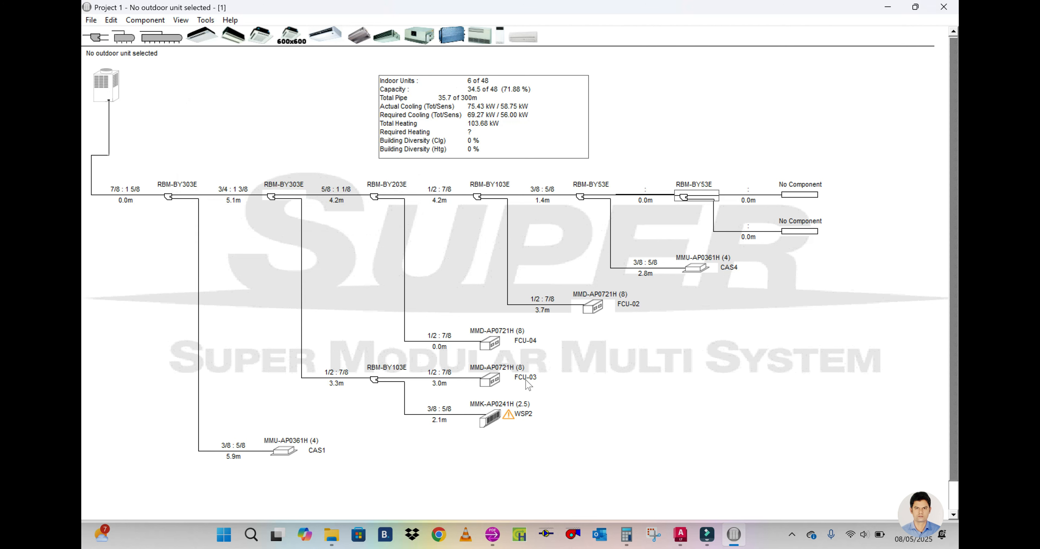
pyautogui.click(690, 189)
pyautogui.doubleClick(685, 197)
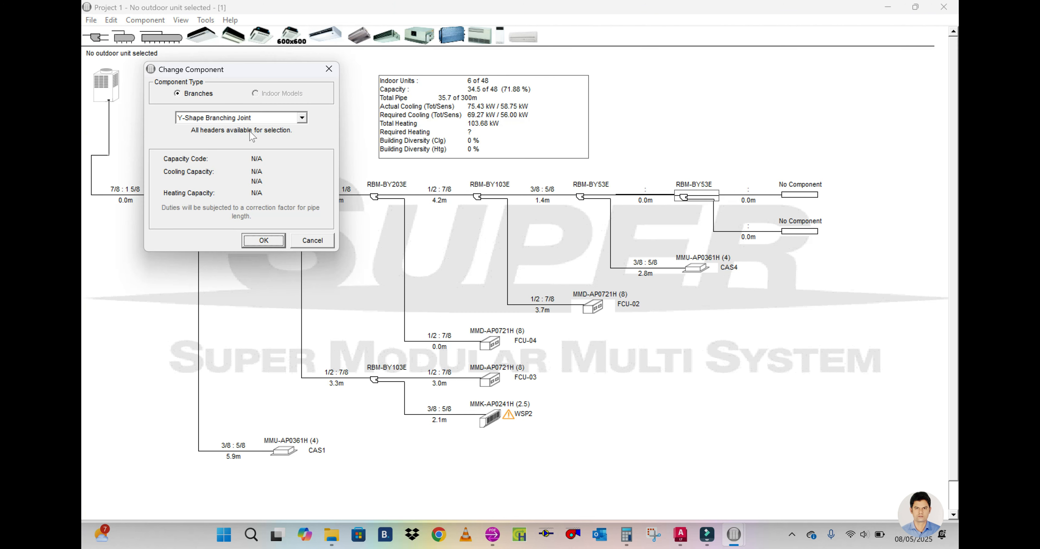
pyautogui.click(294, 241)
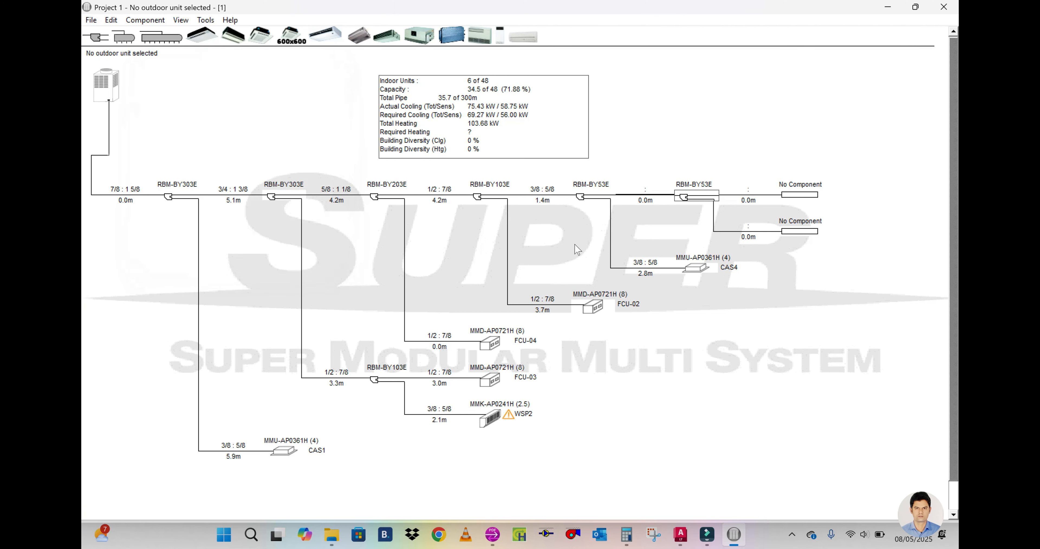
# Step: Set the pipe length between the CAS4 joint and the newest branch joint to 2.5 m
pyautogui.doubleClick(646, 200)
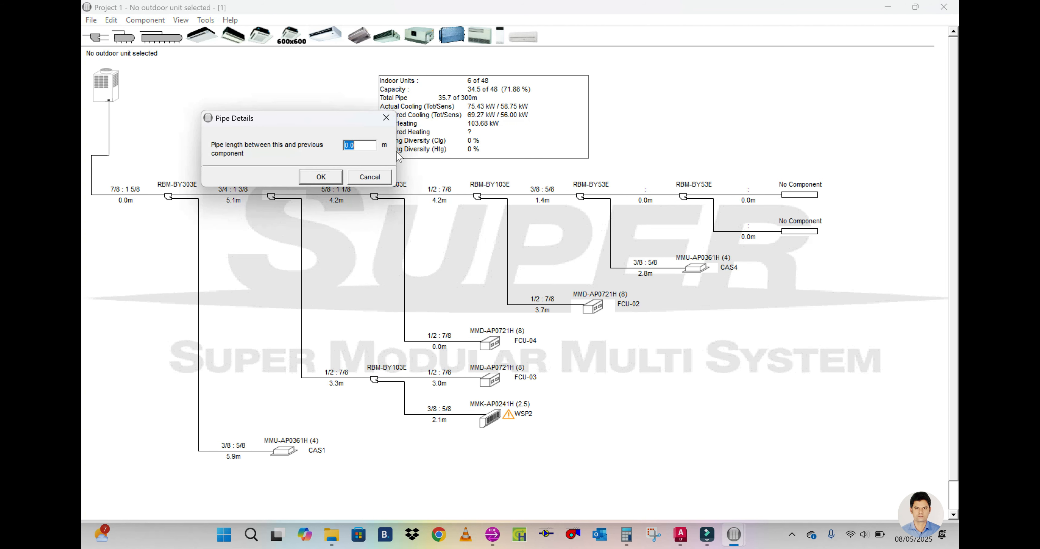
pyautogui.write('2.5')
pyautogui.click(326, 176)
# Step: Add a high wall indoor unit, model MMK-AP0151H (Code 1.7), at the newest joint's straight open end
pyautogui.moveTo(528, 32); pyautogui.dragTo(805, 193)
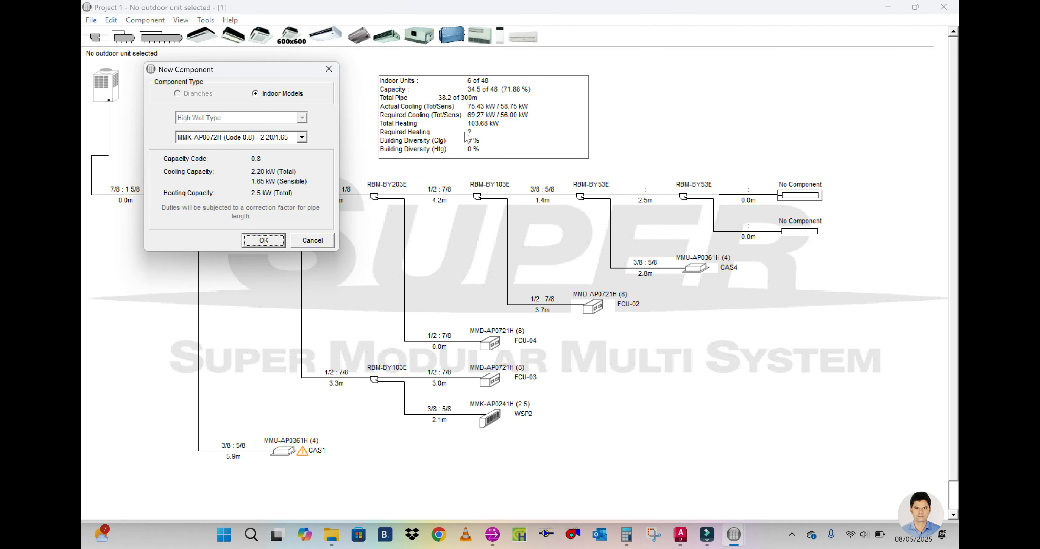
pyautogui.click(290, 137)
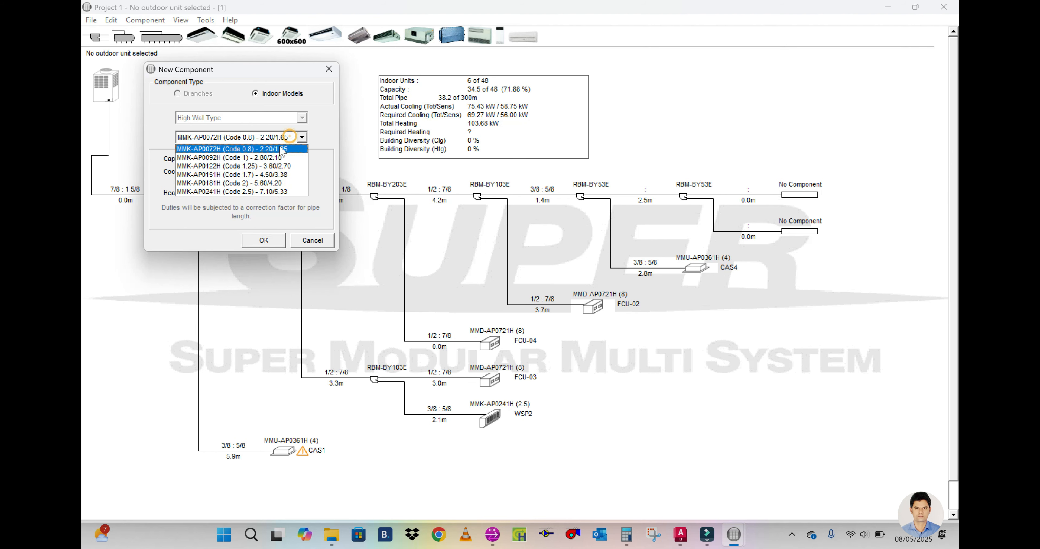
pyautogui.click(261, 177)
pyautogui.click(271, 240)
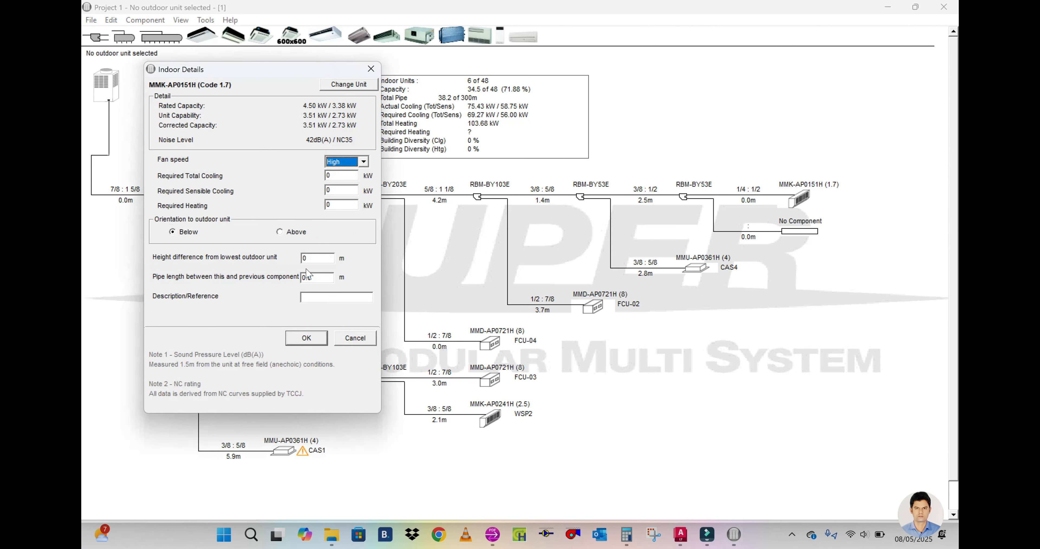
# Step: Give the new high wall unit a 4.0 m height difference, a 2 m pipe length and the description SPU1, and accept
pyautogui.click(303, 258)
pyautogui.press('Tab')
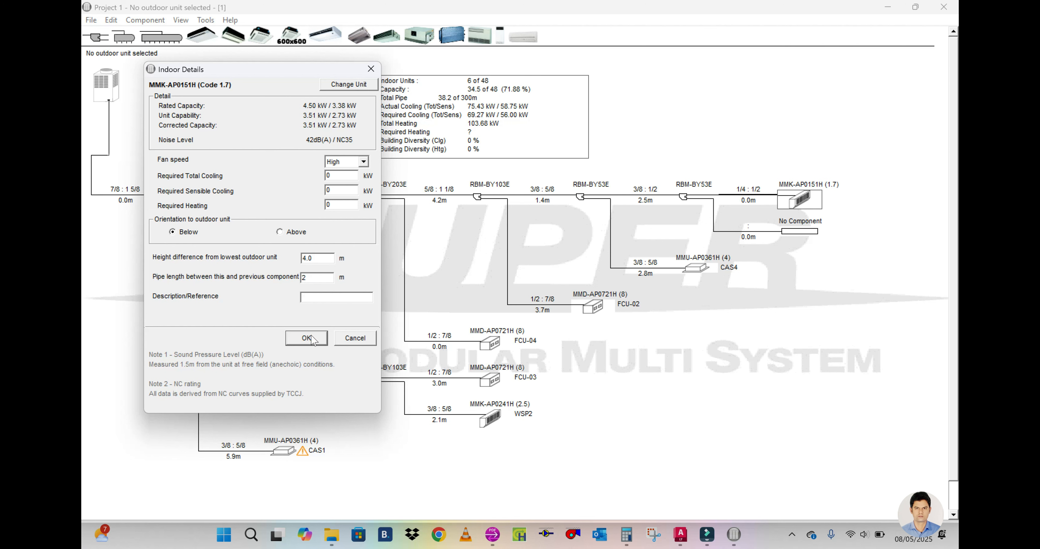
pyautogui.click(313, 297)
pyautogui.write('SPU1')
pyautogui.click(299, 343)
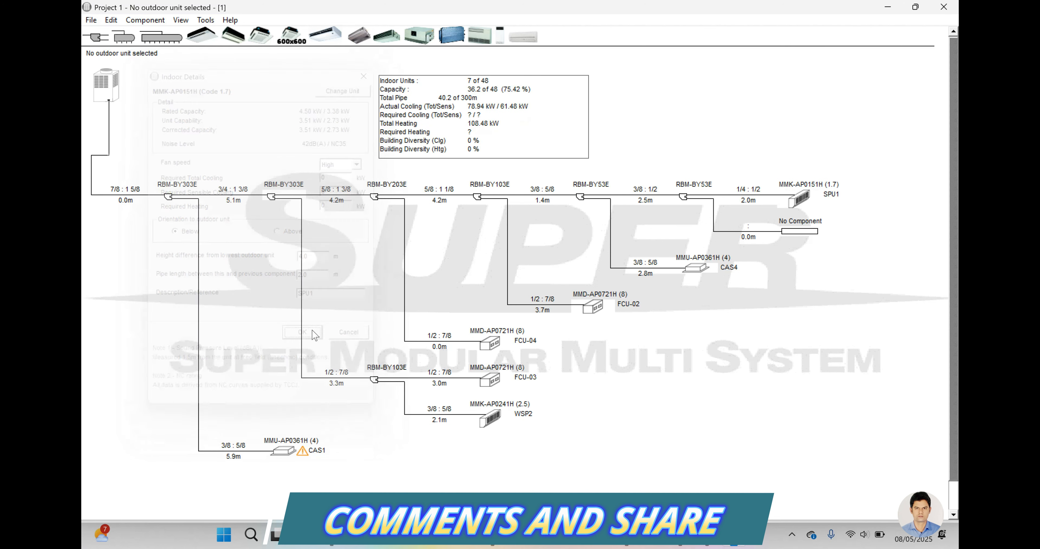
# Step: Copy the SPU1 unit to the newest joint's lower open end with a 2 m pipe length and the description SPU2
pyautogui.moveTo(802, 199); pyautogui.dragTo(804, 226)
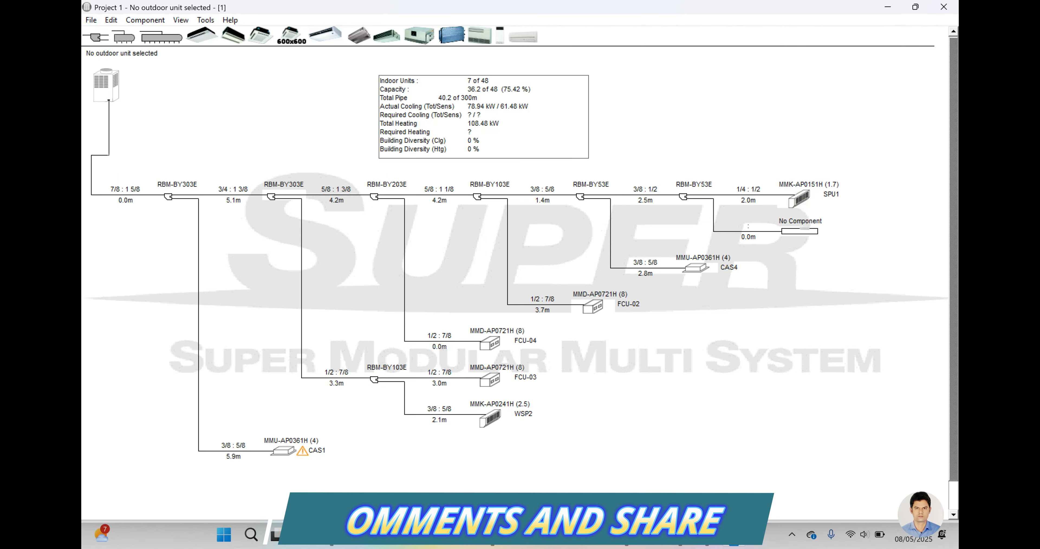
pyautogui.click(298, 267)
pyautogui.press('BackSpace')
pyautogui.write('2')
pyautogui.doubleClick(283, 248)
pyautogui.write('2')
pyautogui.click(277, 310)
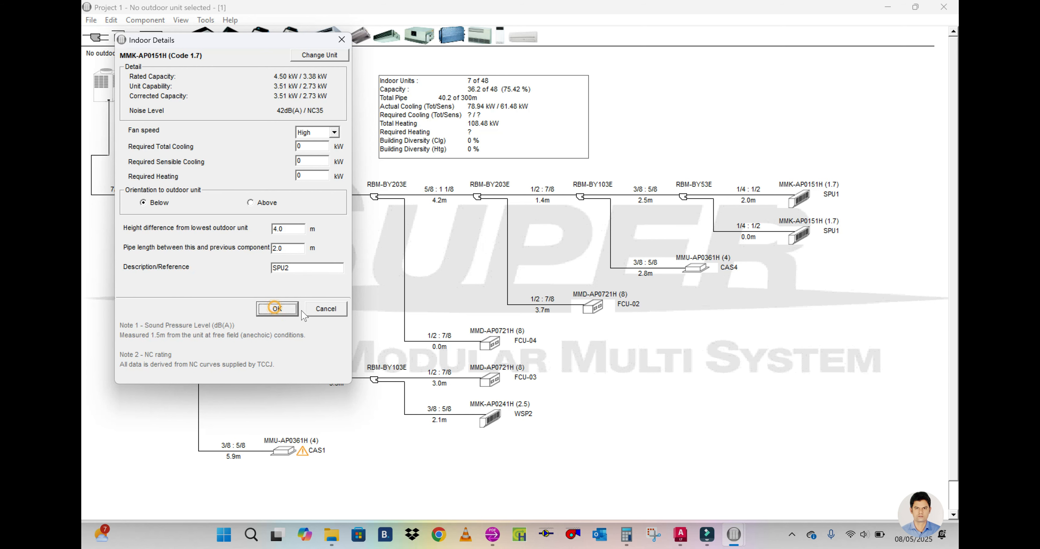
# Step: Set the CAS1 cassette's required total cooling to 7 kW
pyautogui.doubleClick(293, 449)
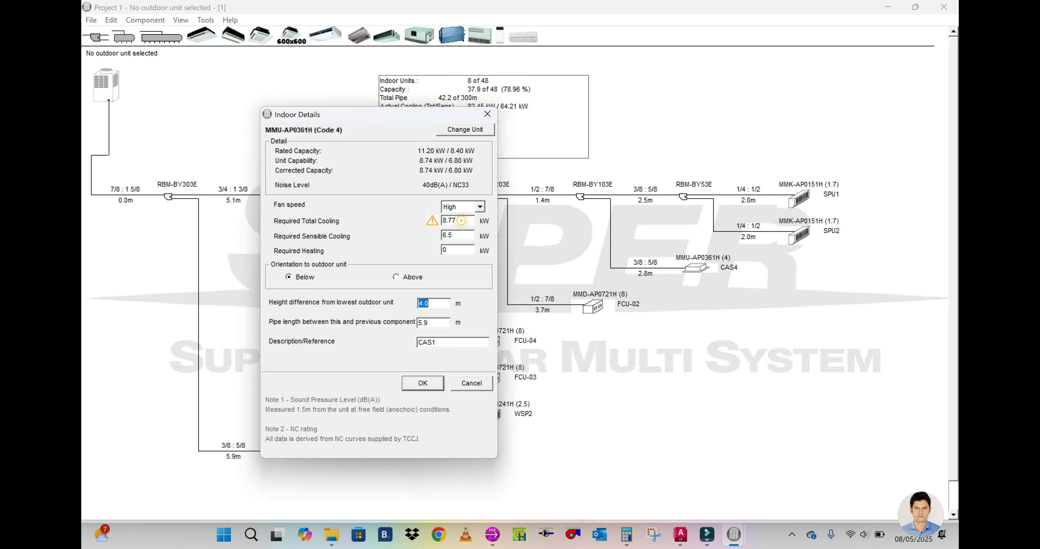
pyautogui.click(435, 388)
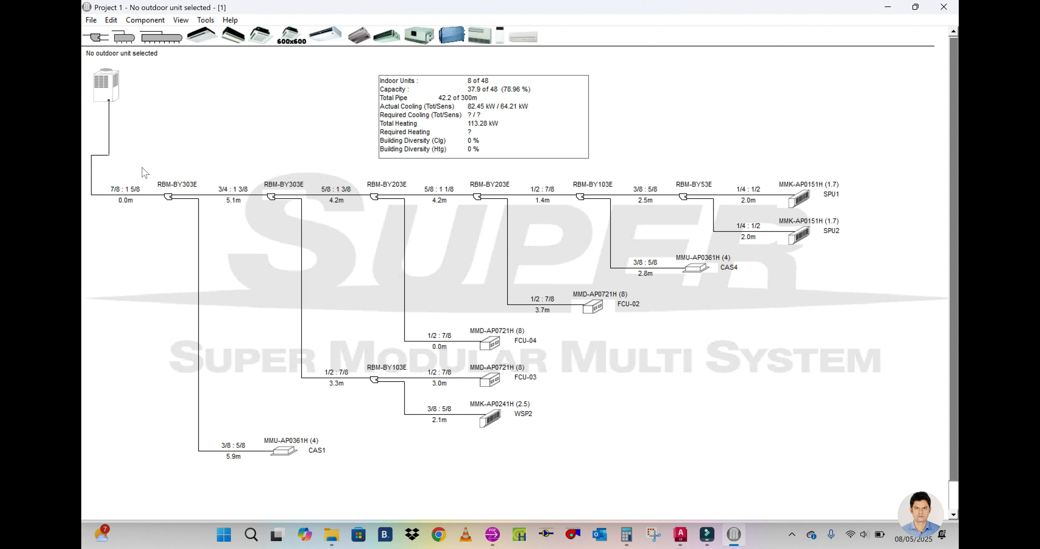
# Step: Set the outdoor unit's main pipe (L1) length to 3 m, with LA and LB at 1 m, and auto-select the best outdoor model
pyautogui.doubleClick(113, 93)
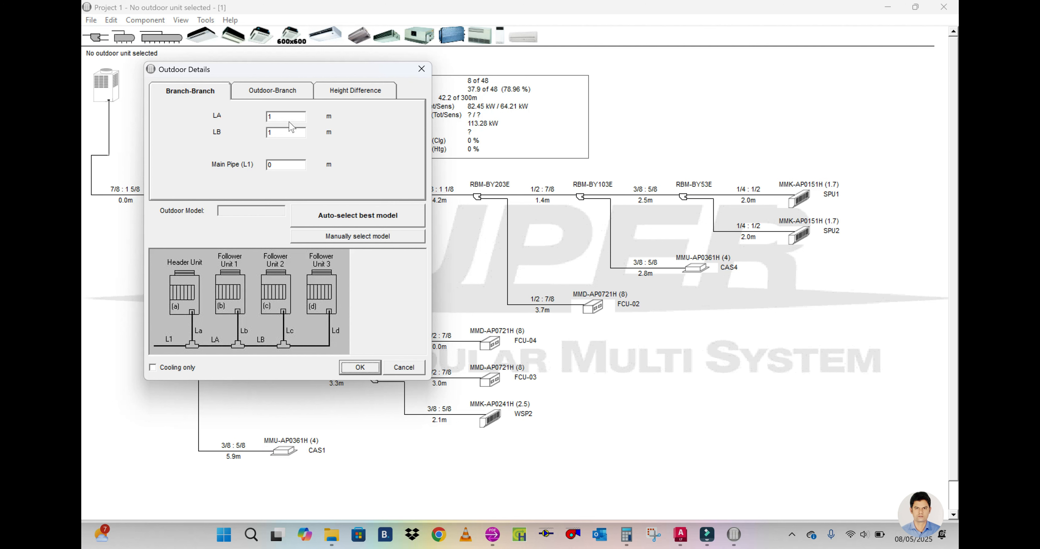
pyautogui.doubleClick(270, 117)
pyautogui.write('2')
pyautogui.press('Tab')
pyautogui.write('2')
pyautogui.write('3')
pyautogui.click(353, 217)
pyautogui.click(593, 311)
pyautogui.click(358, 362)
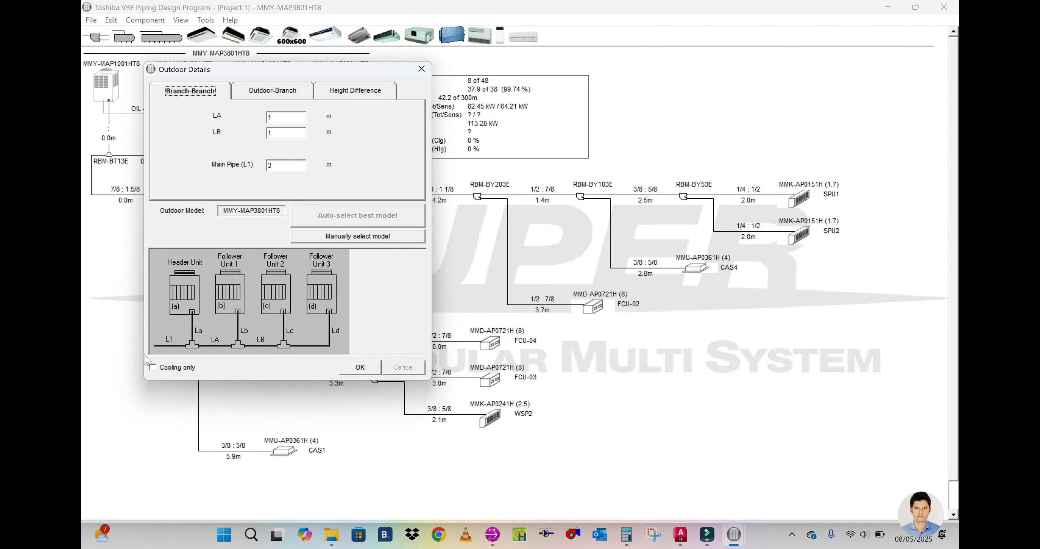
# Step: Make the outdoor system cooling only, auto-select the best model again and accept the outdoor details
pyautogui.click(152, 366)
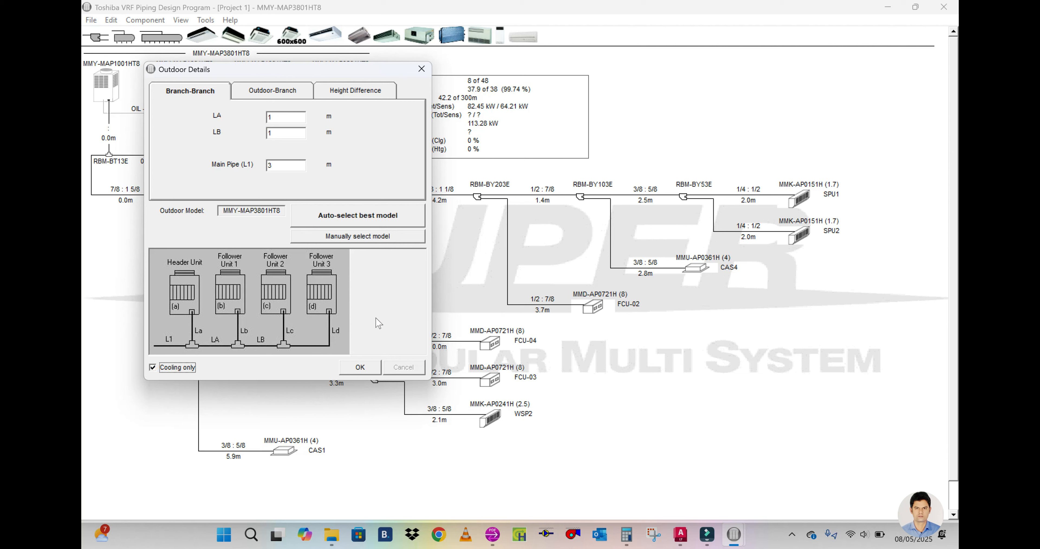
pyautogui.click(365, 217)
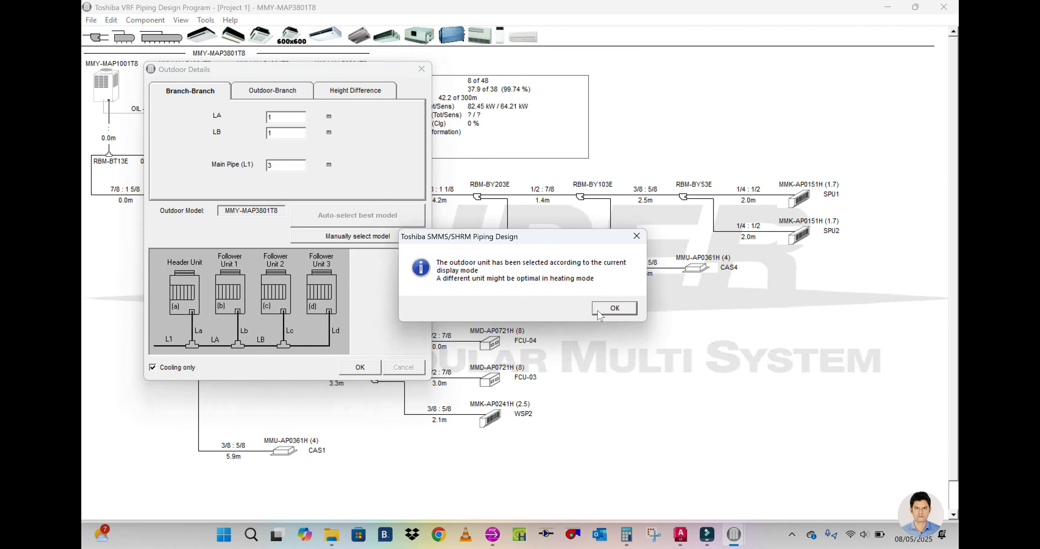
pyautogui.click(616, 308)
pyautogui.click(357, 366)
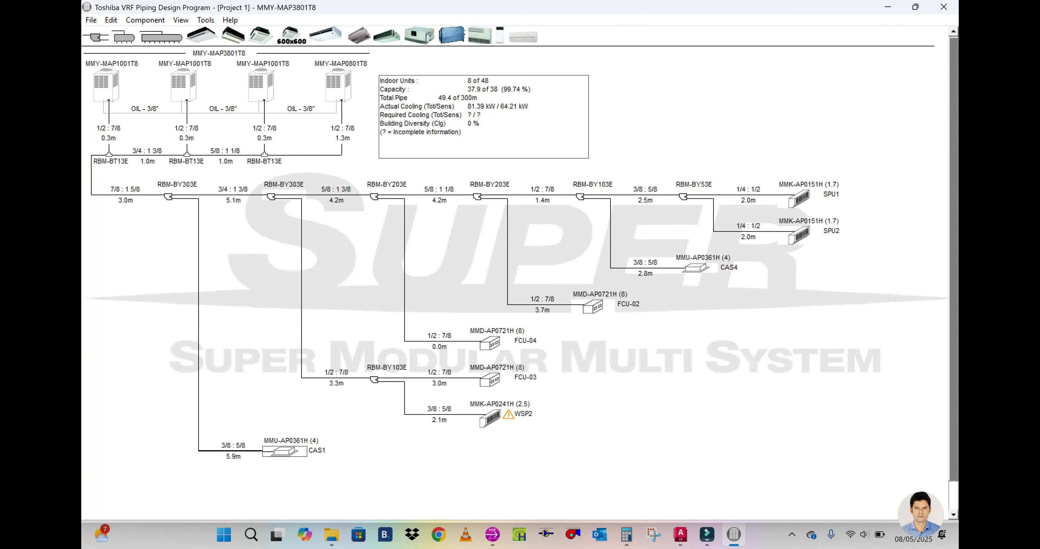
# Step: Reduce the required total cooling of the WSP2 high wall unit to fit its capability
pyautogui.doubleClick(490, 423)
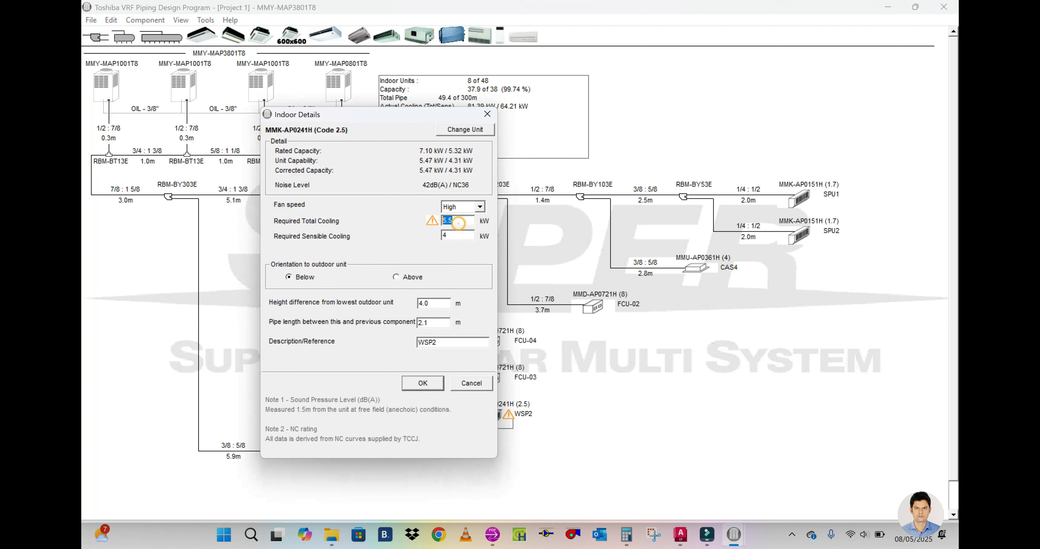
pyautogui.click(422, 384)
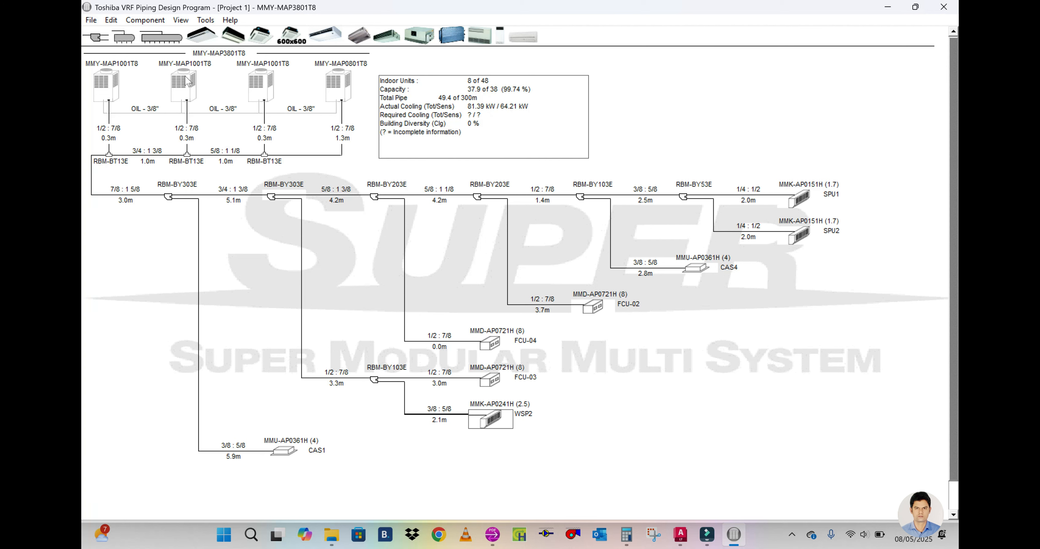
# Step: Export the piping system to a PDF named "Laundry project" on the Desktop, using the portrait layout
pyautogui.click(92, 21)
pyautogui.click(92, 21)
pyautogui.click(92, 20)
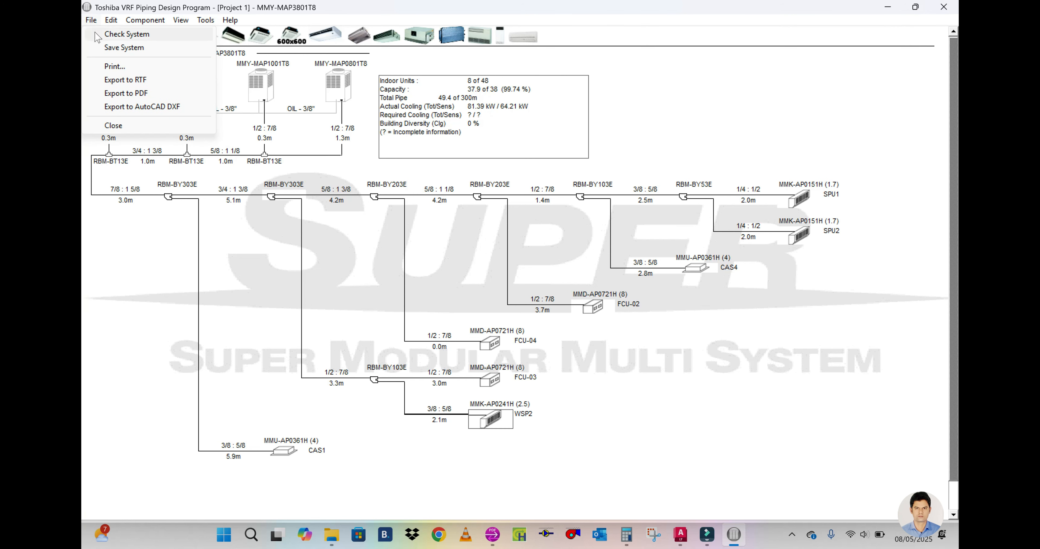
pyautogui.click(124, 93)
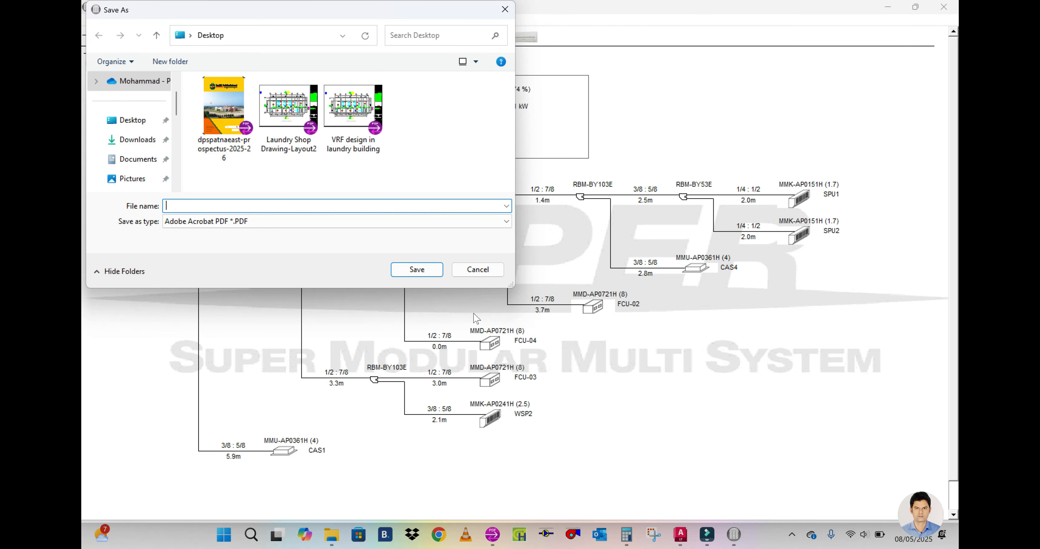
pyautogui.press('capslock')
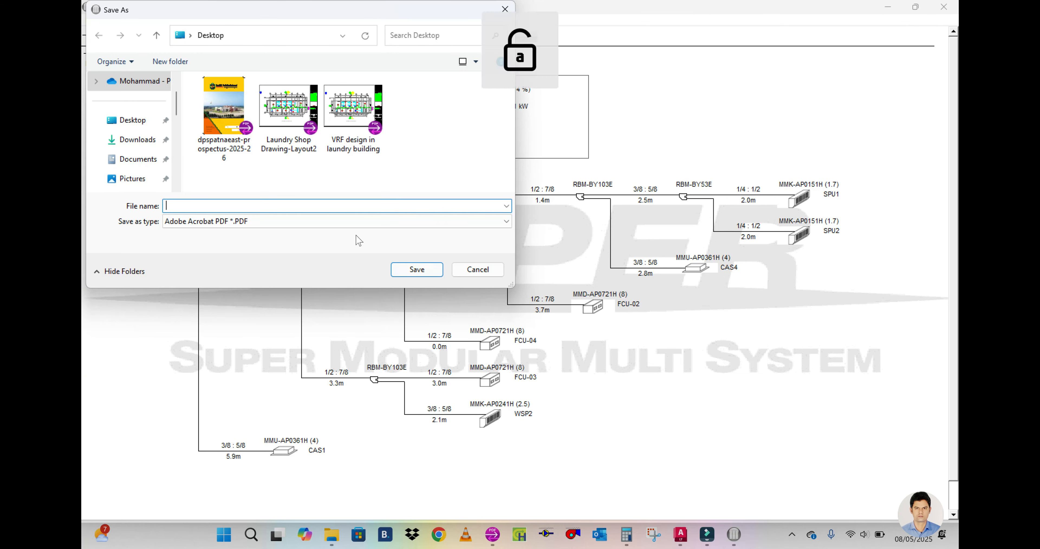
pyautogui.write('Laundry project')
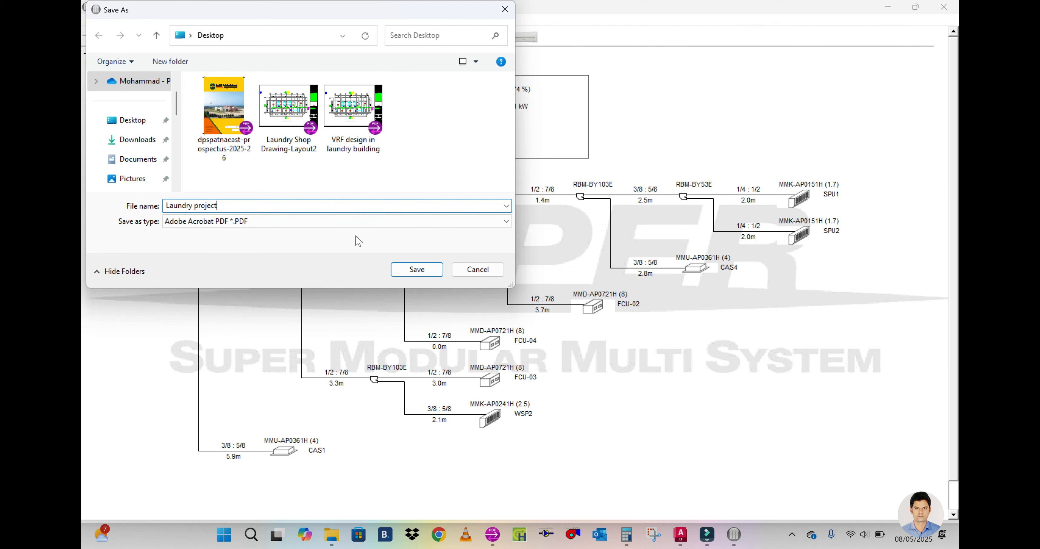
pyautogui.click(133, 120)
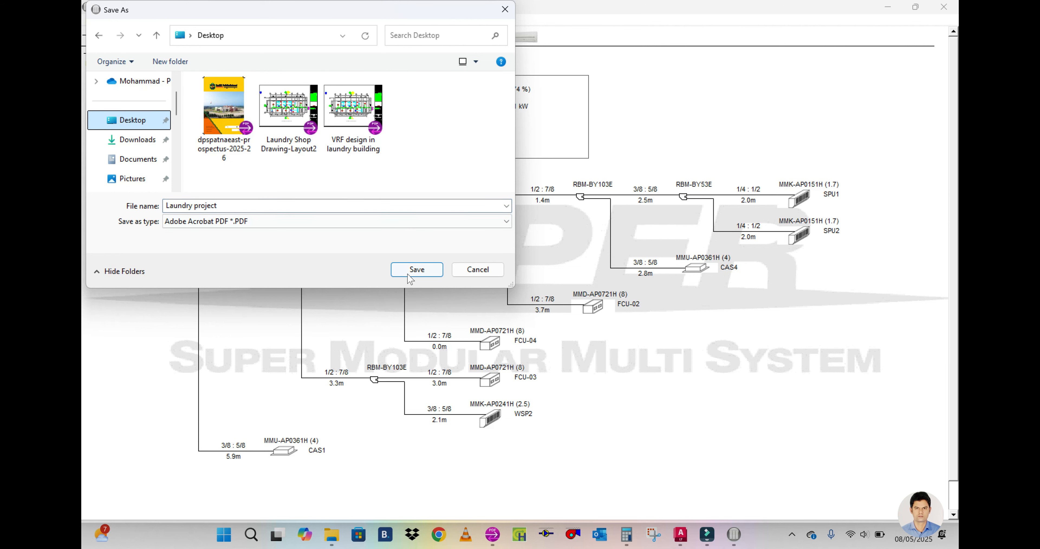
pyautogui.click(416, 270)
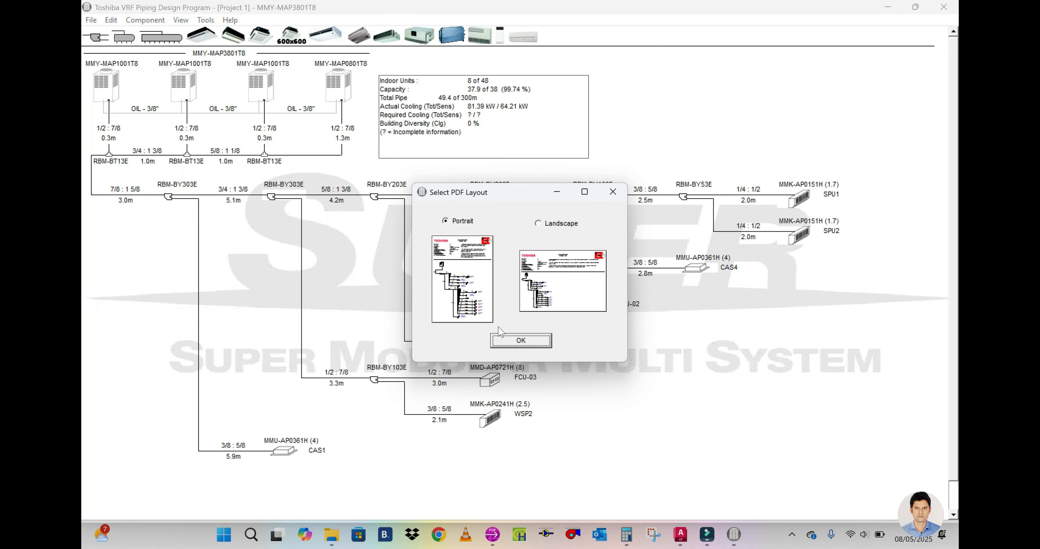
pyautogui.click(517, 340)
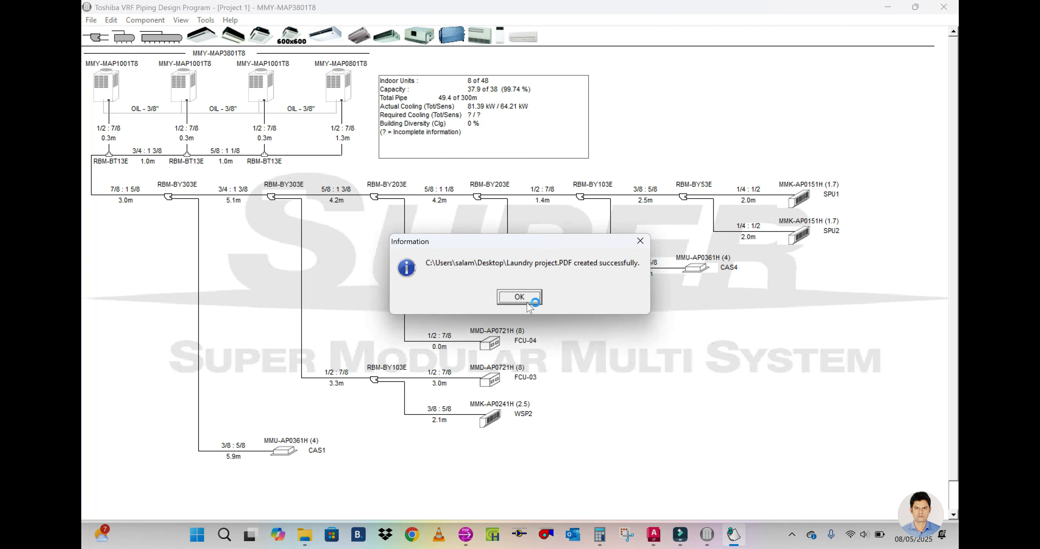
pyautogui.click(522, 297)
# Step: Open the exported "Laundry project" PDF from the desktop and examine its piping schematic from outdoor units to indoor units
pyautogui.click(888, 6)
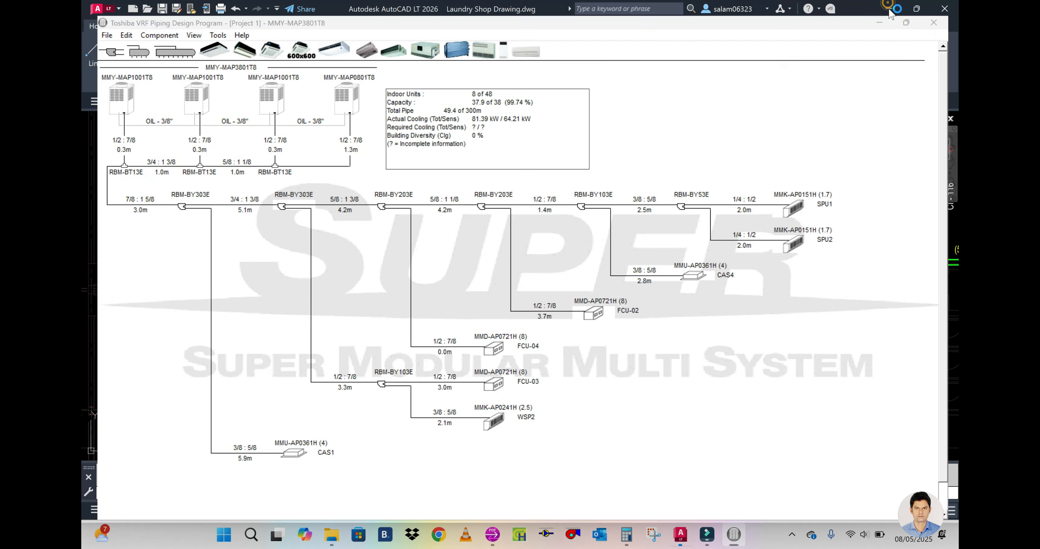
pyautogui.click(888, 6)
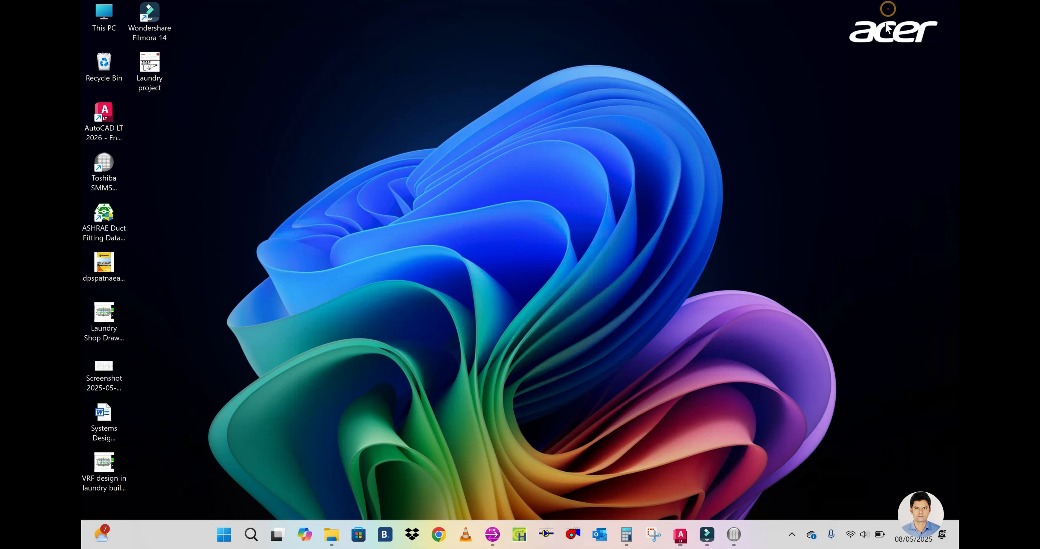
pyautogui.doubleClick(149, 65)
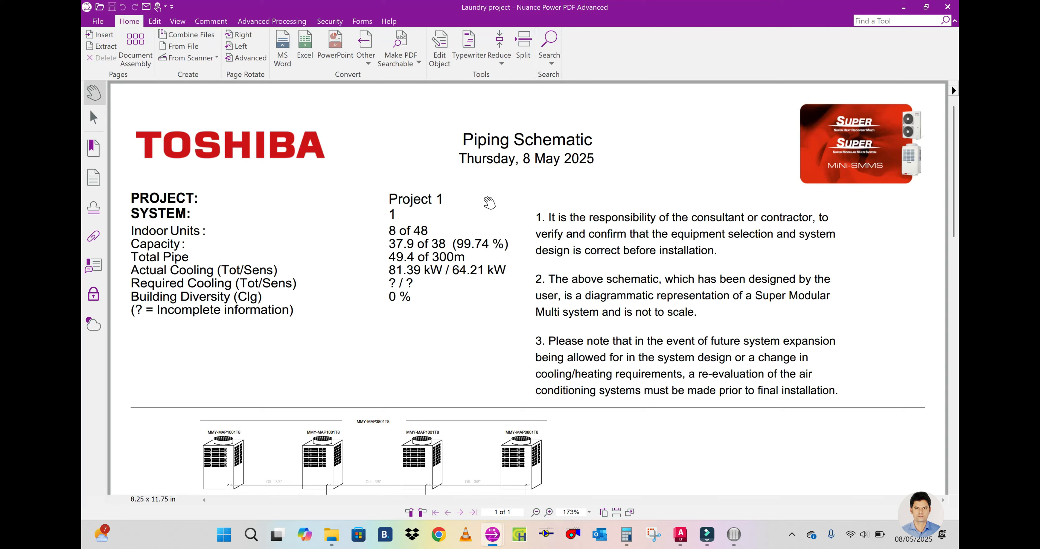
pyautogui.scroll(-3, 775, 253)
pyautogui.scroll(-10, 734, 256)
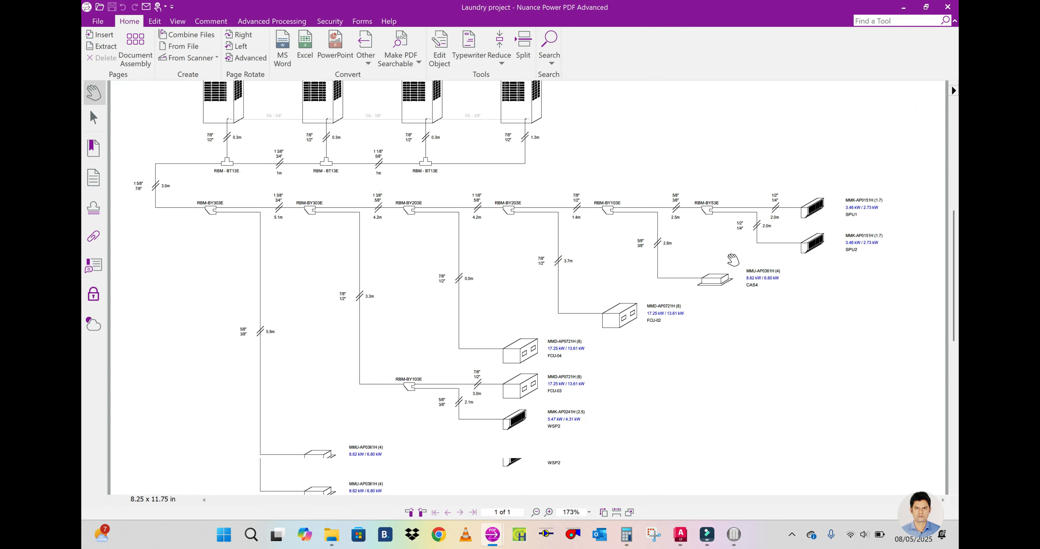
pyautogui.scroll(7, 732, 260)
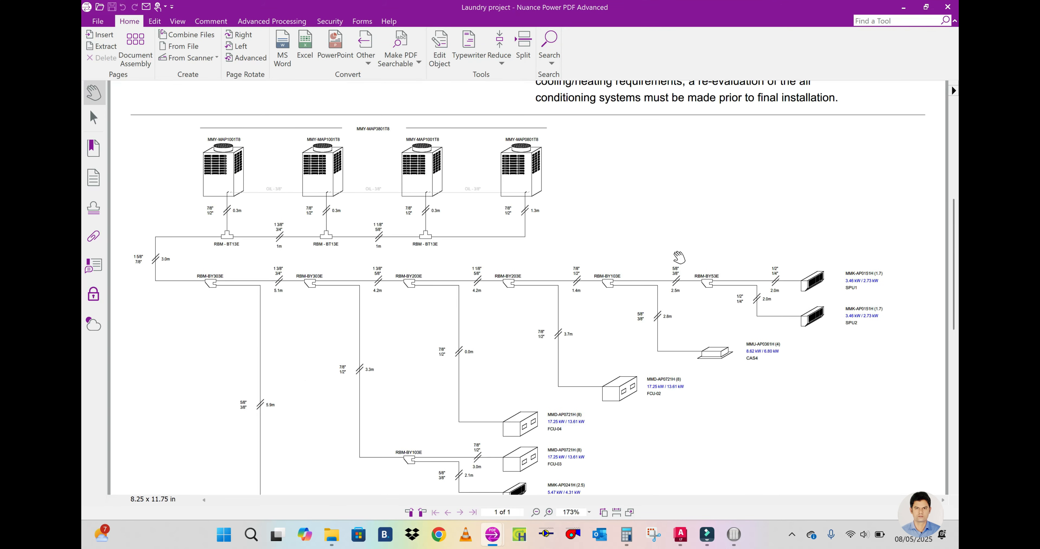
pyautogui.keyDown('ctrl'); pyautogui.scroll(-1, 681, 259); pyautogui.keyUp('ctrl')
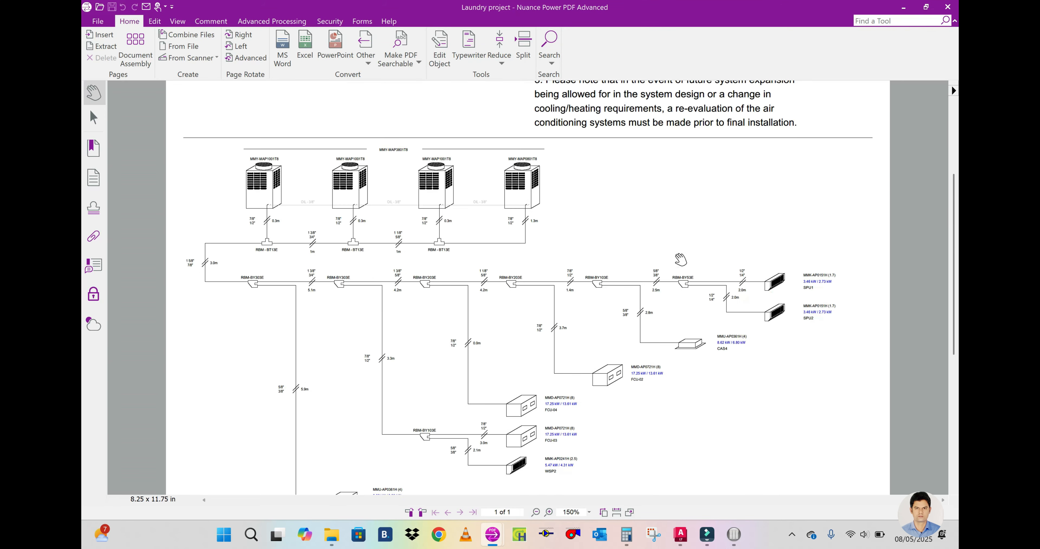